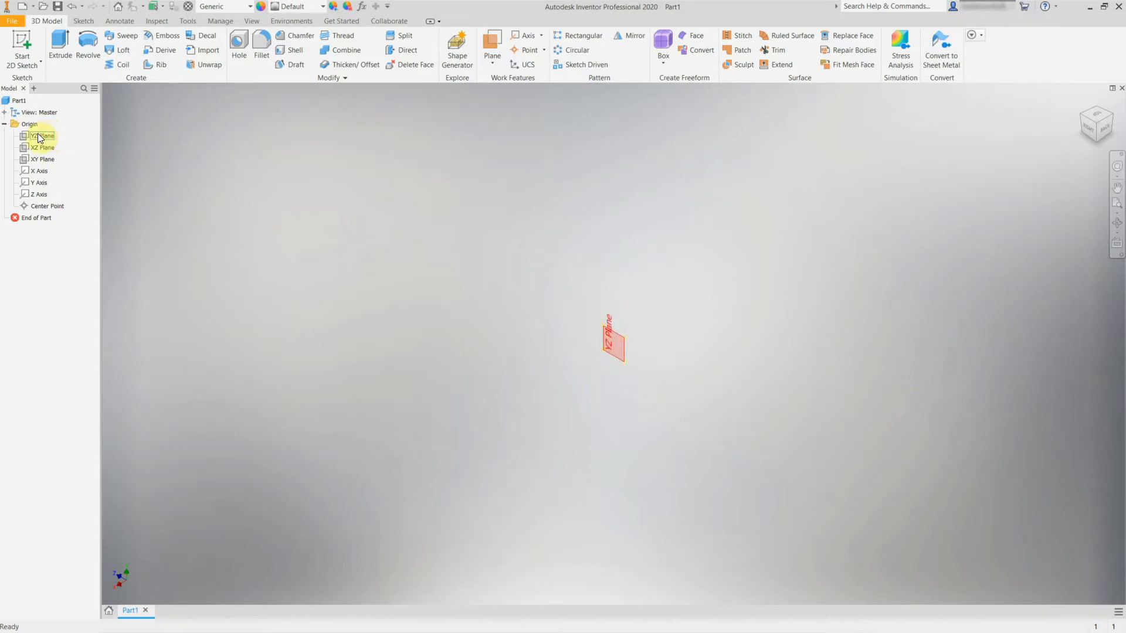
Start a 2D sketch on the YZ plane and face it squarely from the right view.
left_click(38, 134)
scroll(629, 347, "down", 7)
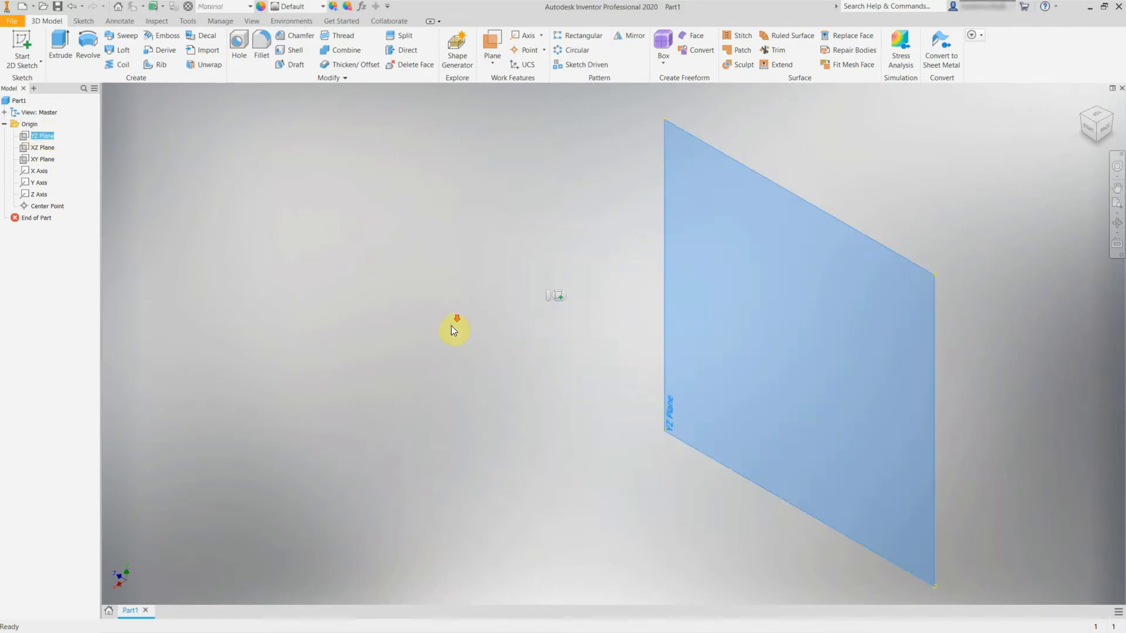
scroll(810, 272, "up", 3)
middle_click_drag(1015, 194, 990, 196, "shift")
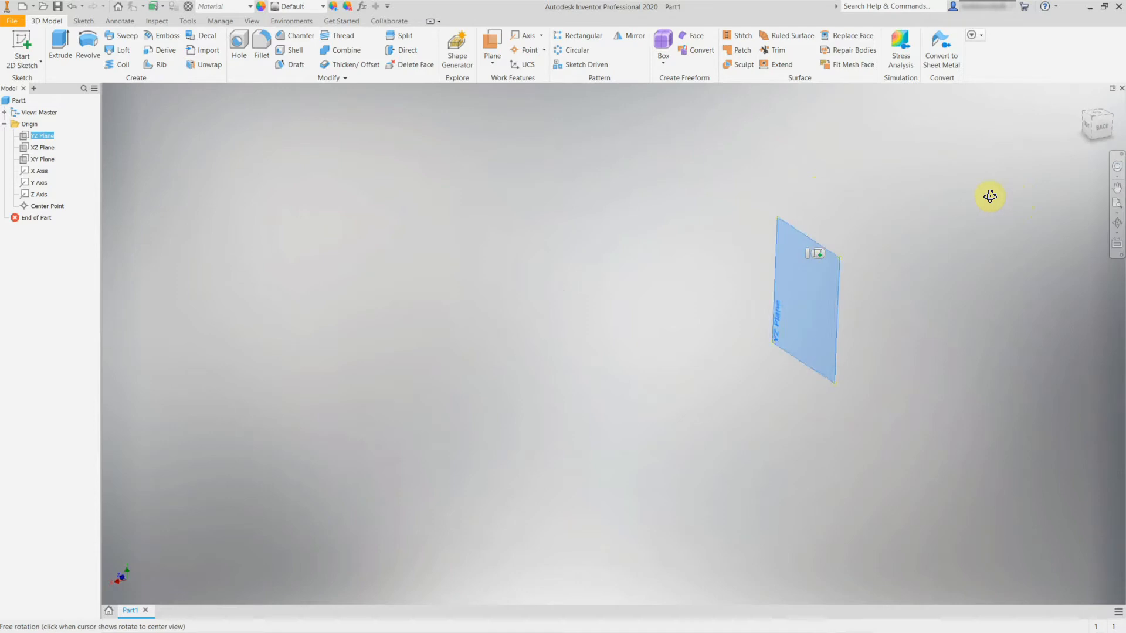
left_click(818, 255)
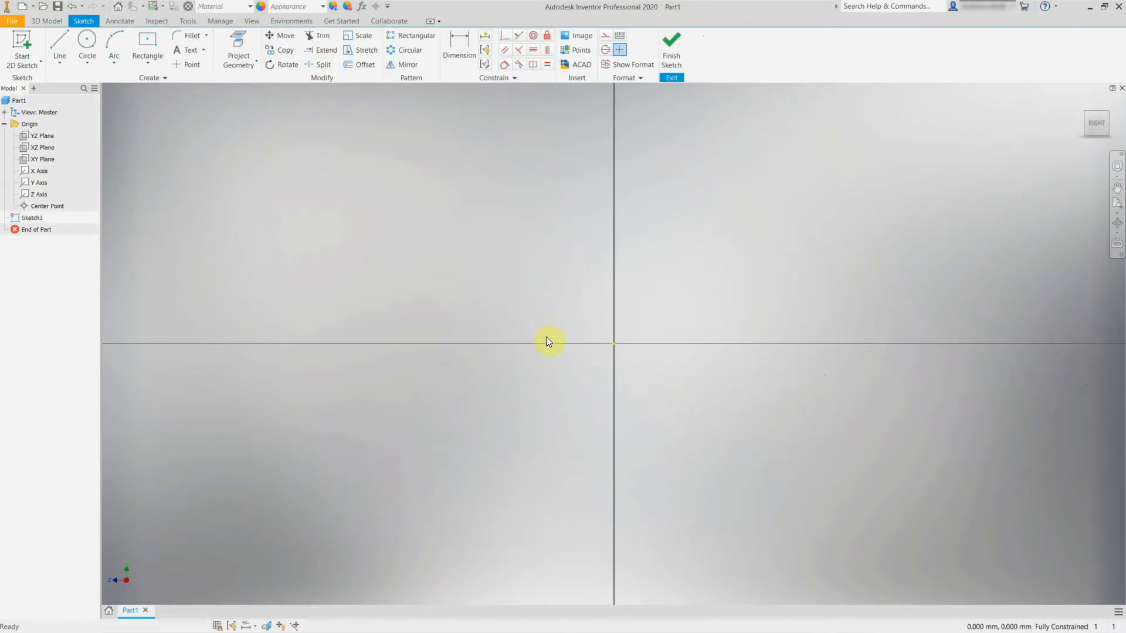
middle_click_drag(674, 327, 650, 312, "shift")
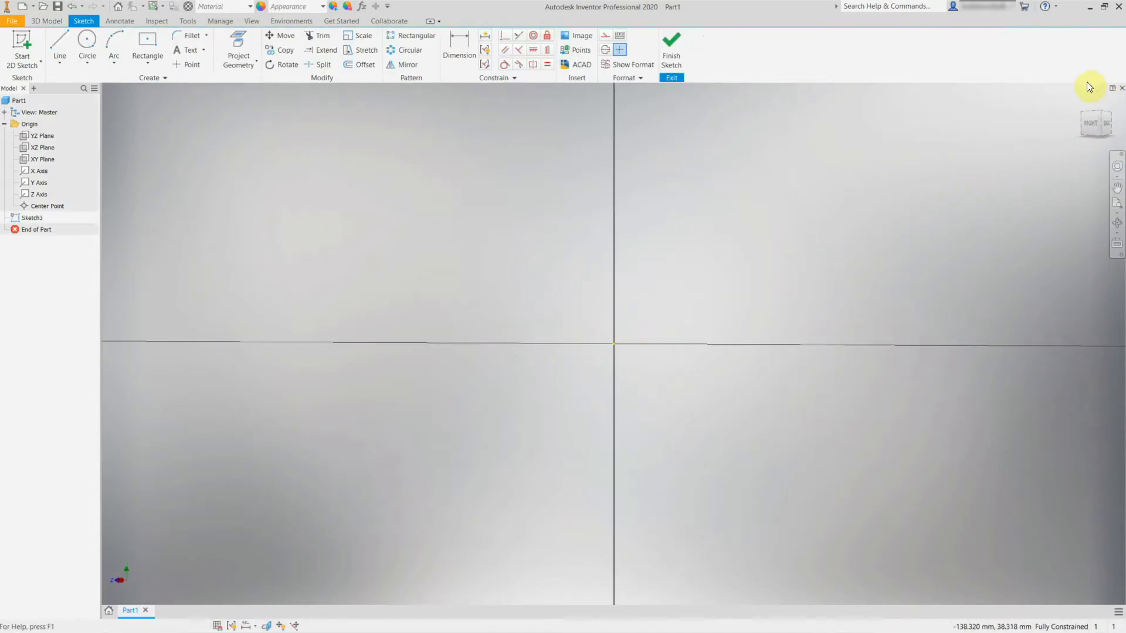
left_click(1091, 124)
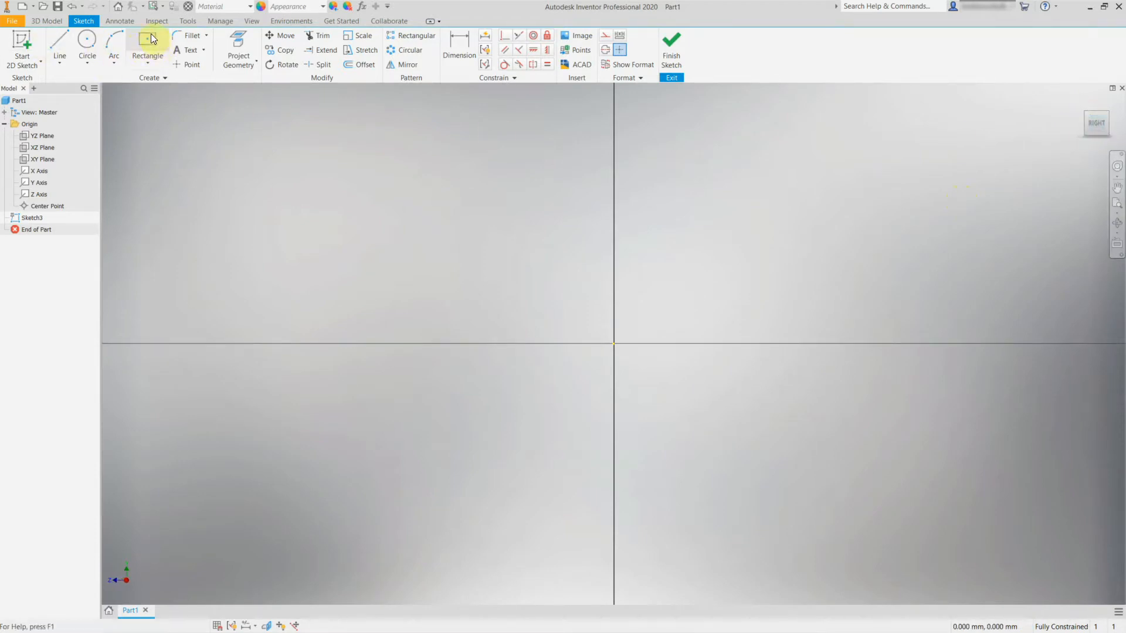
Sketch a two-point center rectangle on the origin, 60 mm wide and 50 mm high.
left_click(149, 62)
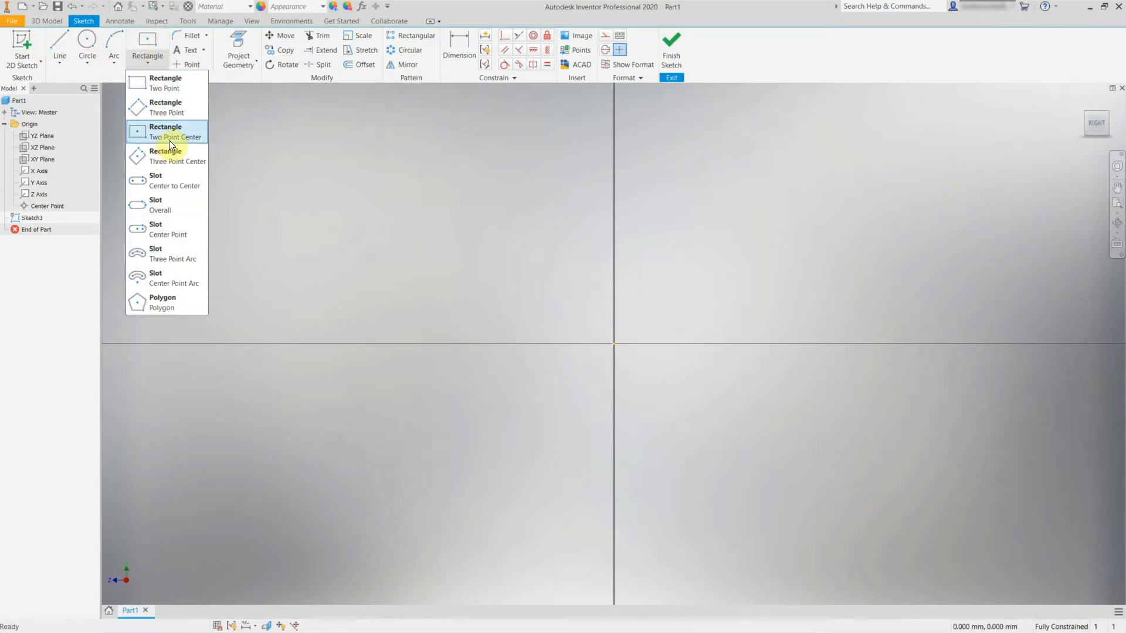
left_click(176, 138)
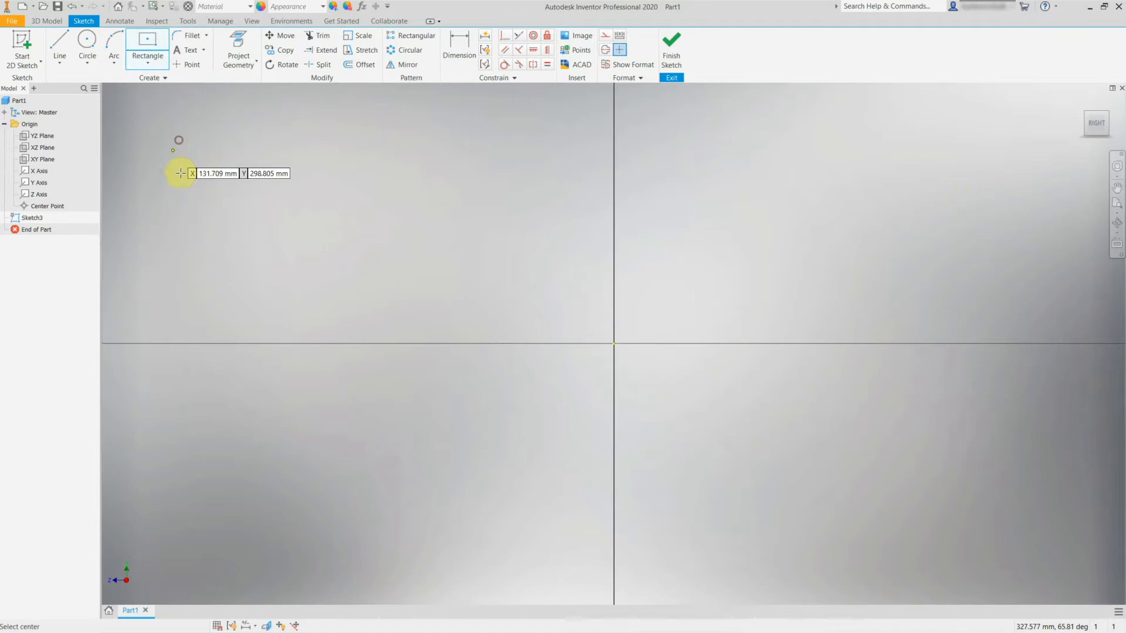
left_click(613, 344)
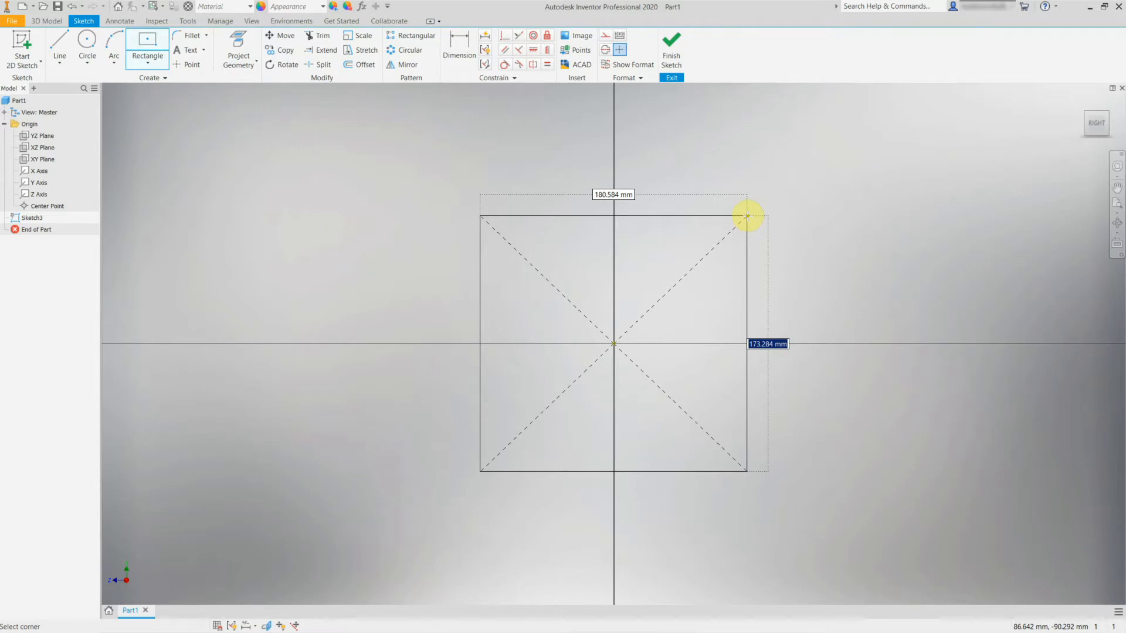
type("50")
key("Tab")
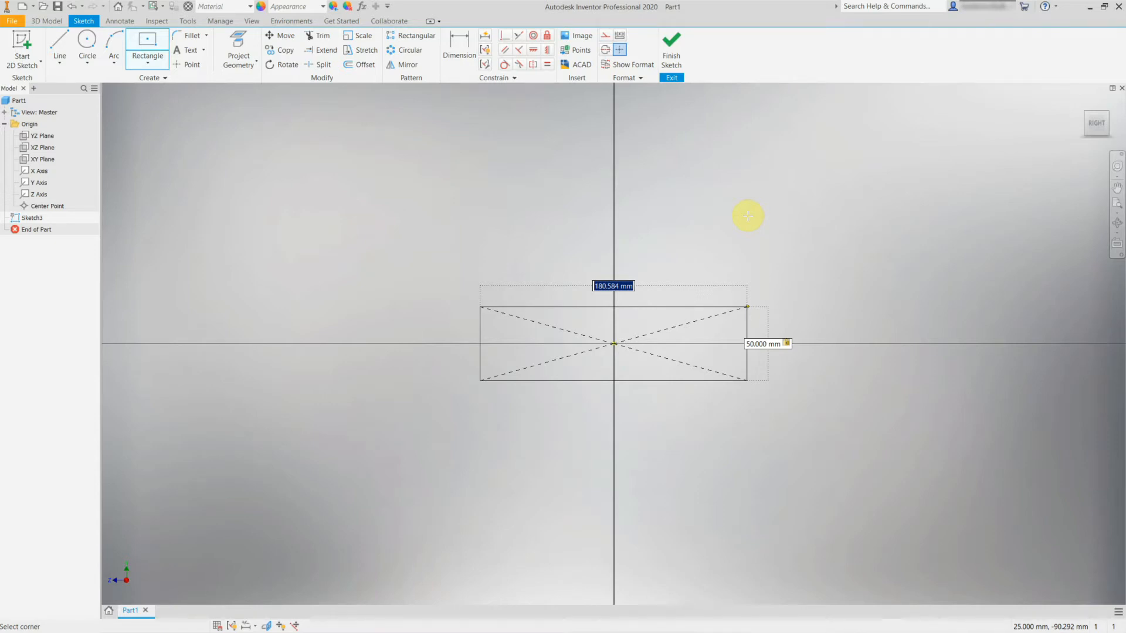
type("60")
key("Tab")
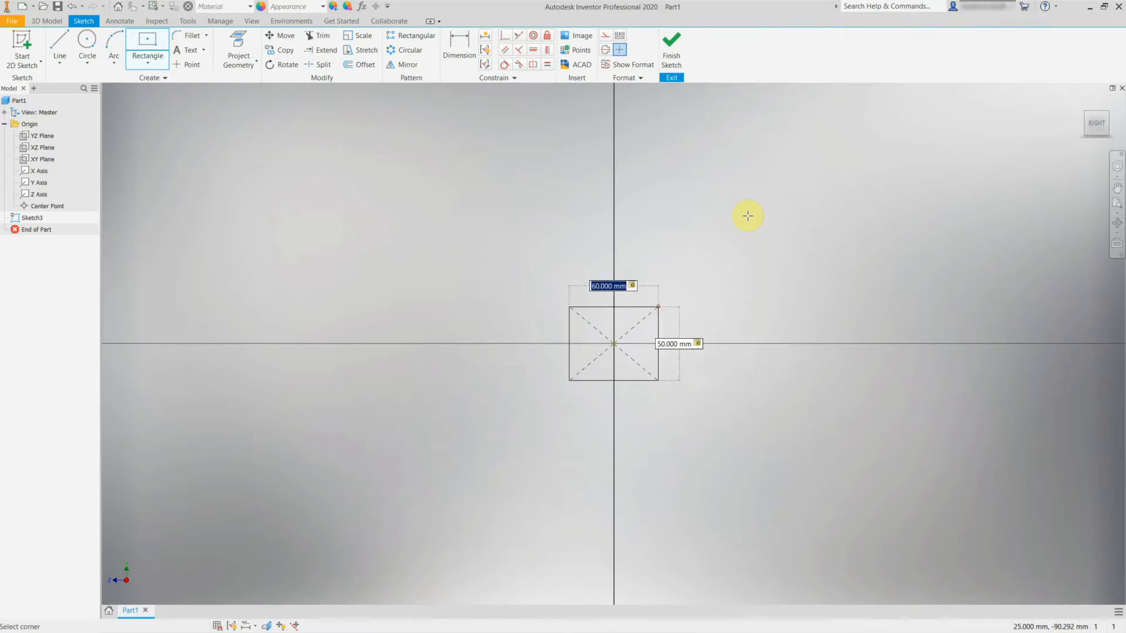
key("Return")
scroll(639, 350, "up", 6)
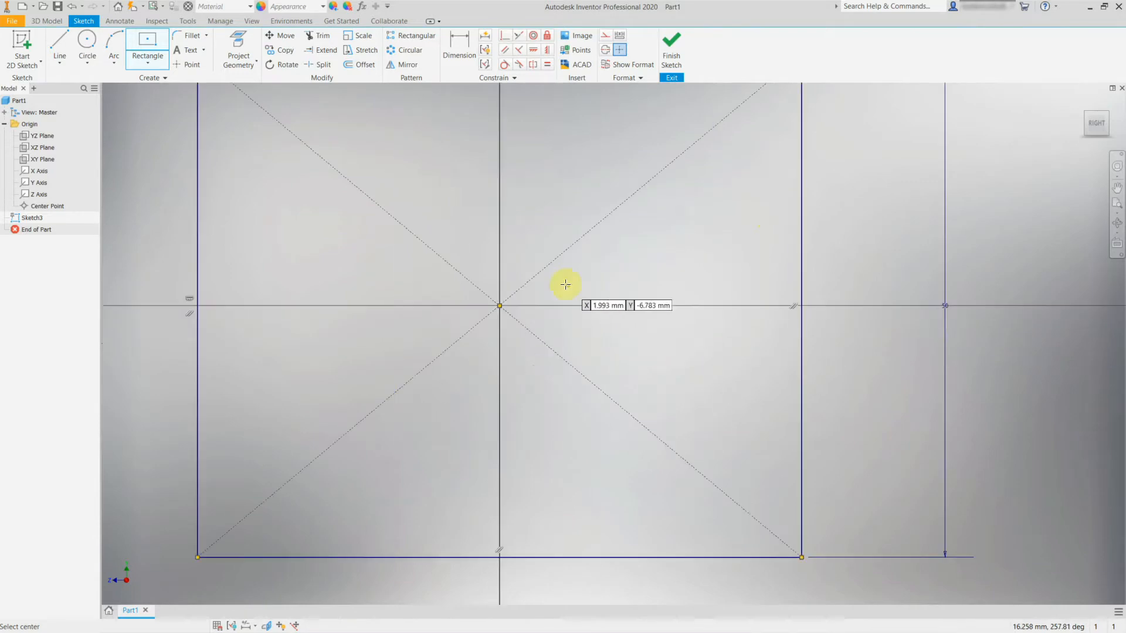
scroll(548, 276, "down", 3)
key("Escape")
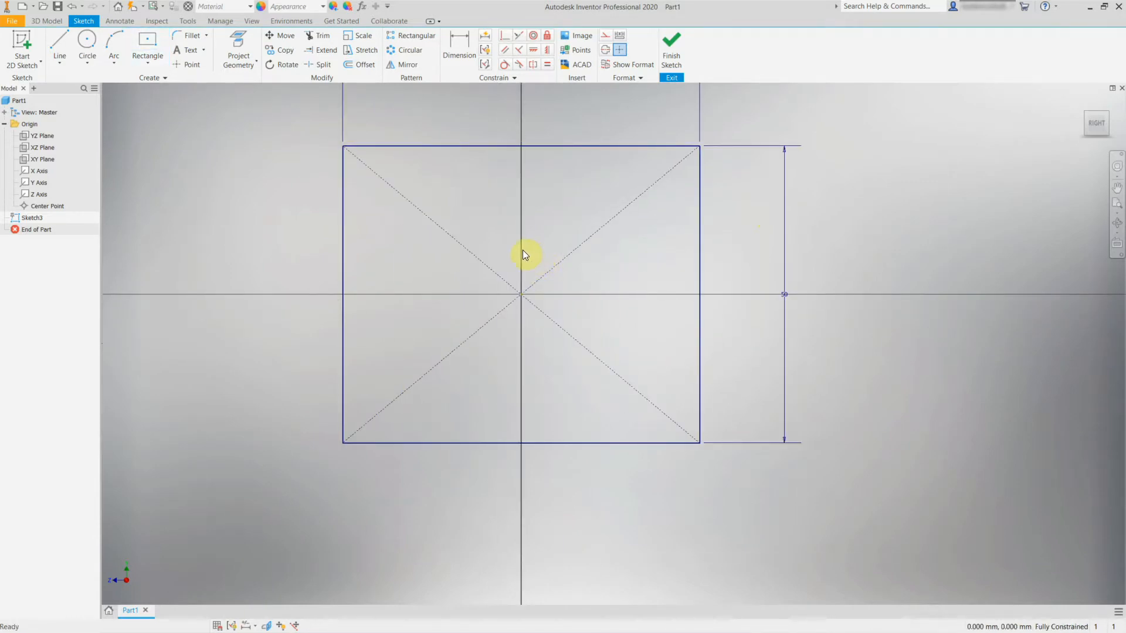
middle_click_drag(483, 197, 489, 279)
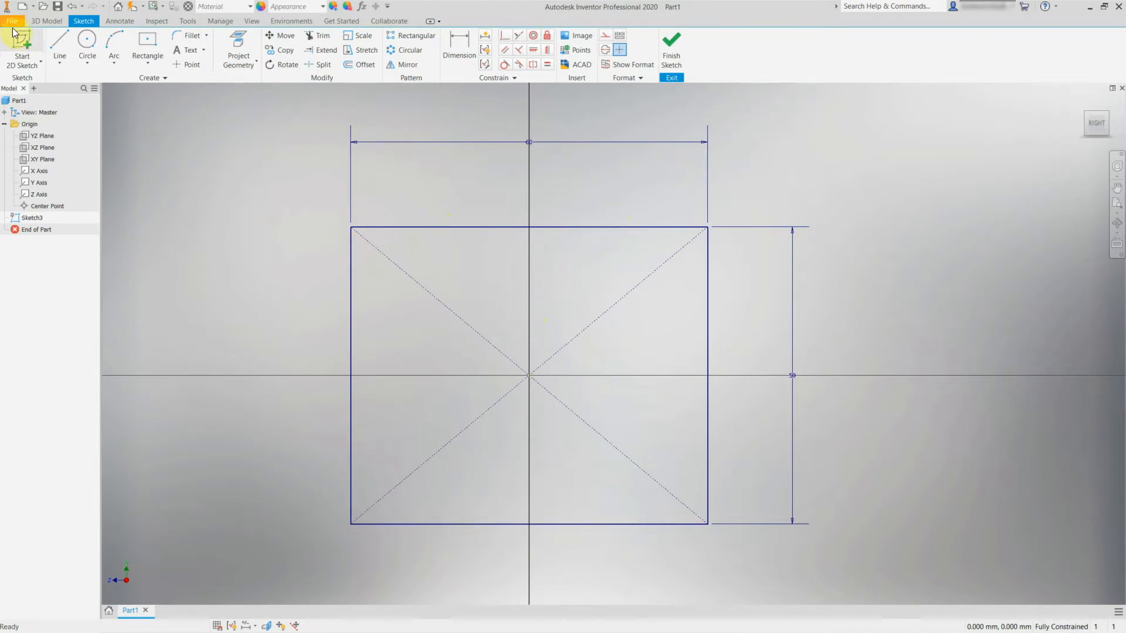
Add a vertical construction line from the rectangle's center to the midpoint of its top edge.
left_click(60, 35)
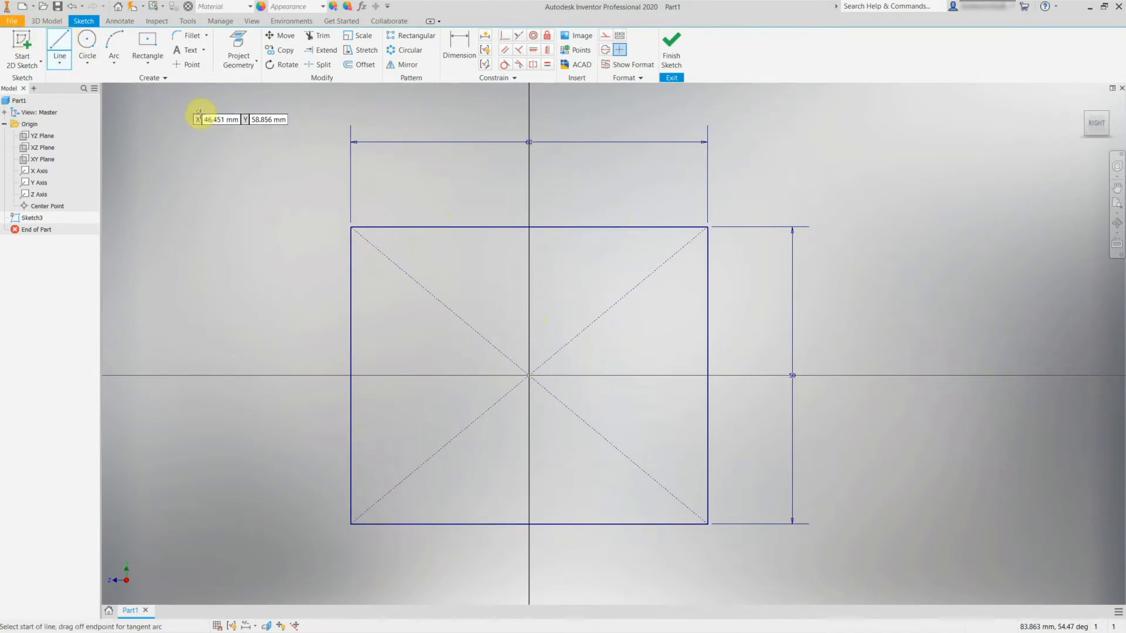
left_click(616, 50)
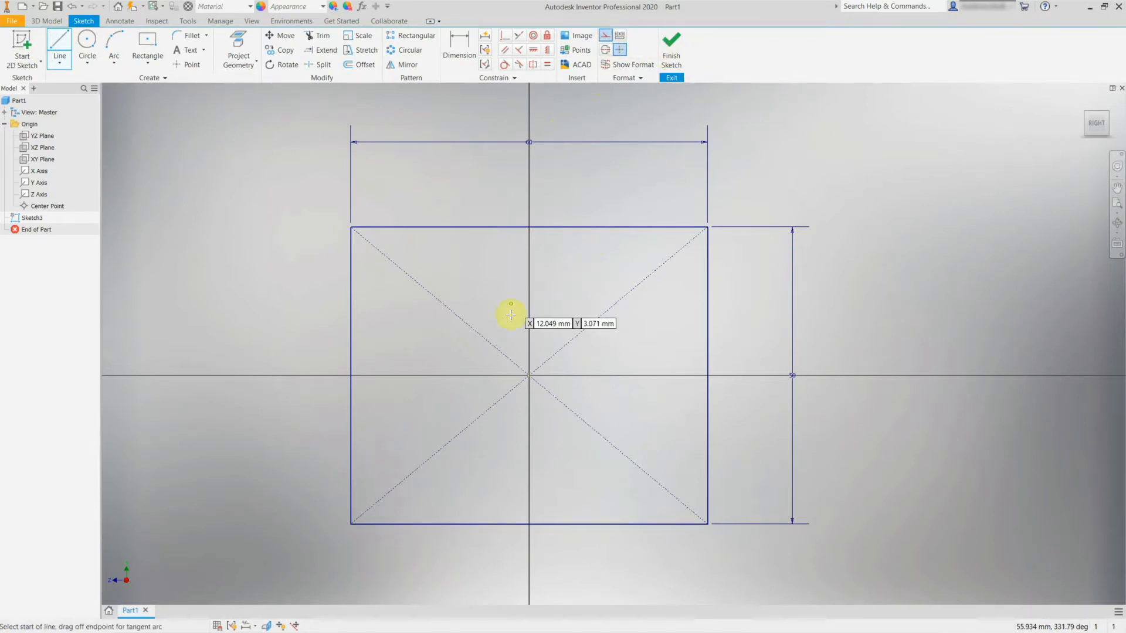
left_click(529, 376)
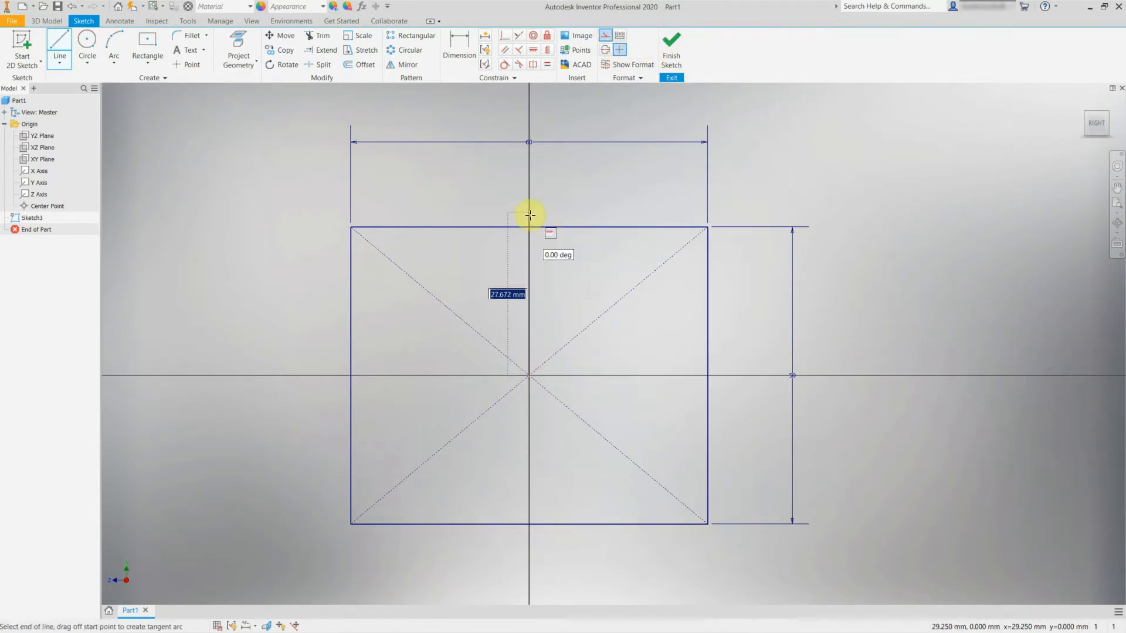
left_click(529, 226)
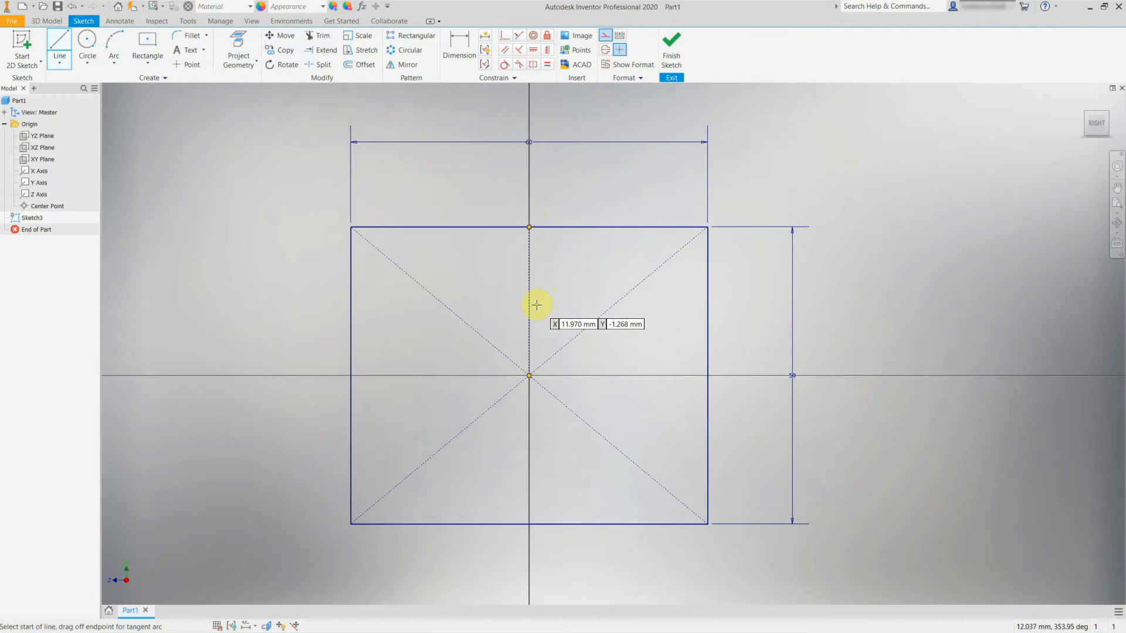
key("Escape")
Switch off construction format and draw a sloped line from the top edge's left part down to the vertical centerline.
left_click(56, 47)
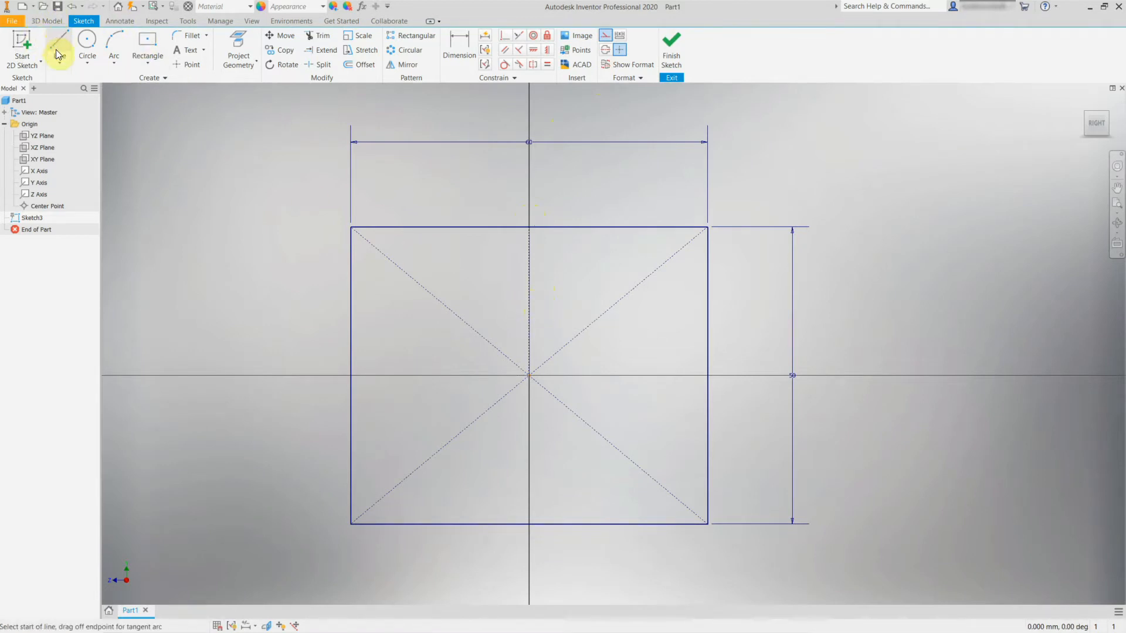
left_click(604, 35)
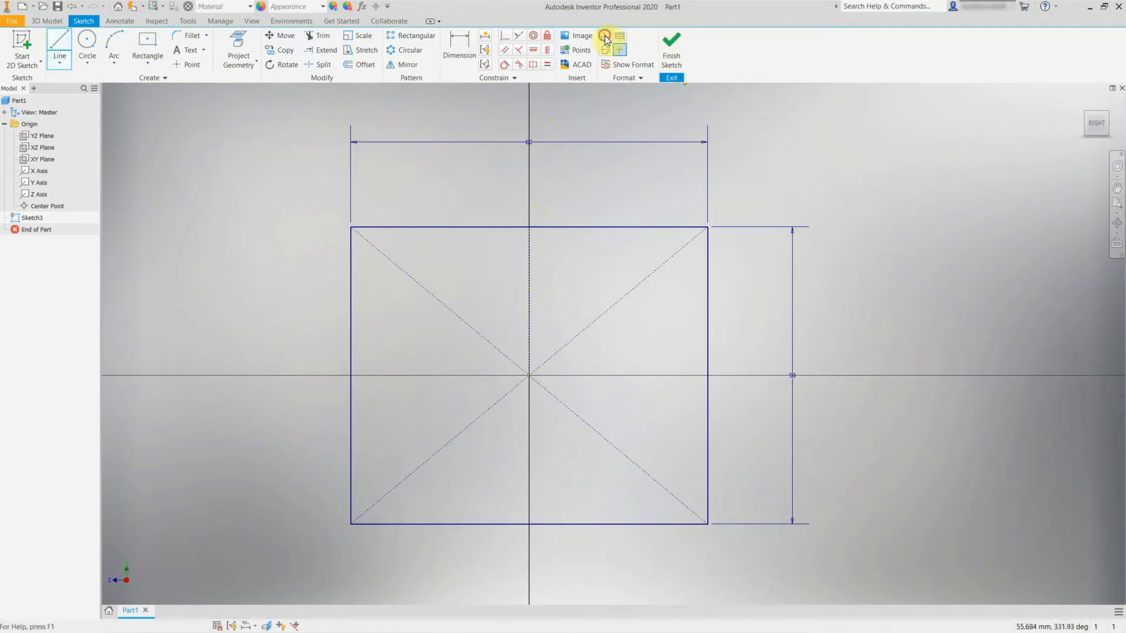
left_click(406, 225)
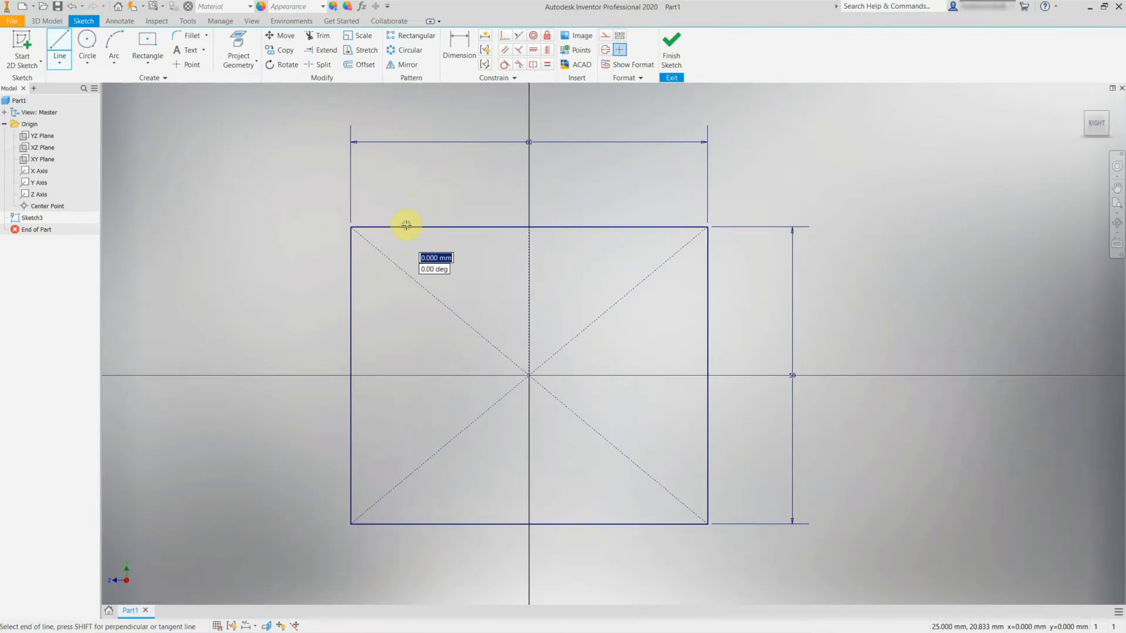
left_click(529, 340)
key("Escape")
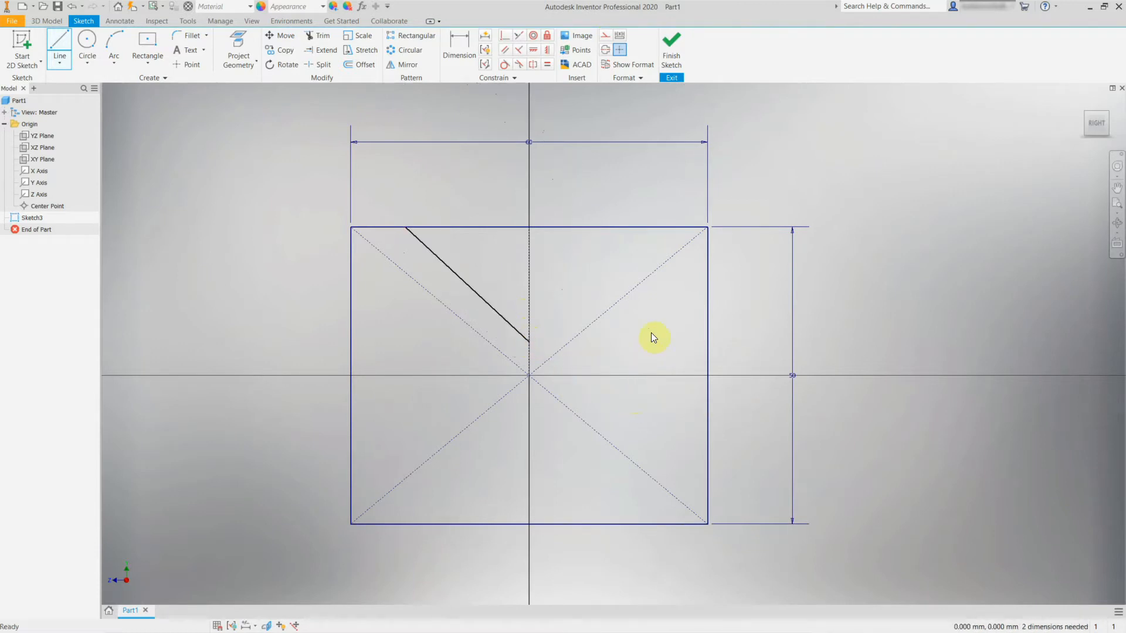
Draw a second sloped line from the top edge's right part to the first line's lower end, completing the V.
left_click(59, 41)
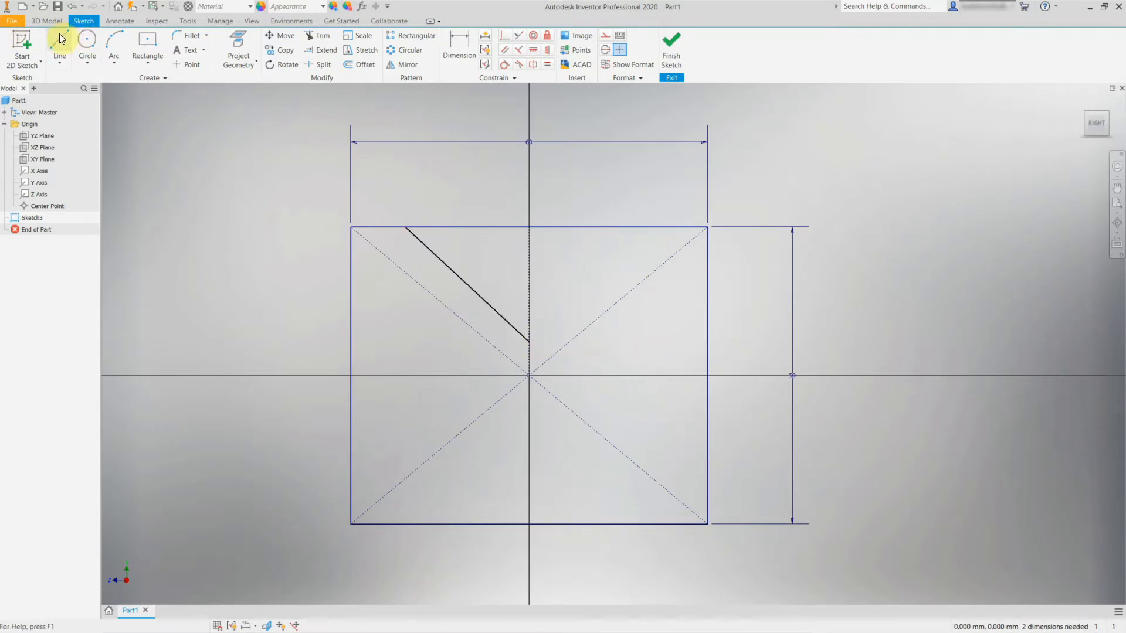
left_click(660, 227)
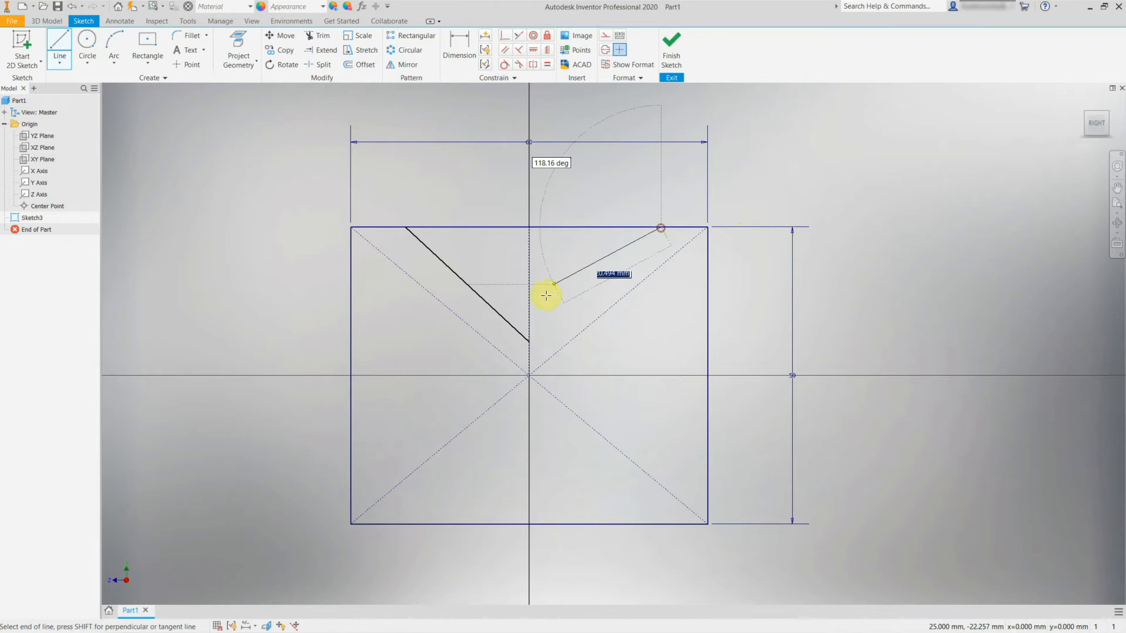
double_click(529, 340)
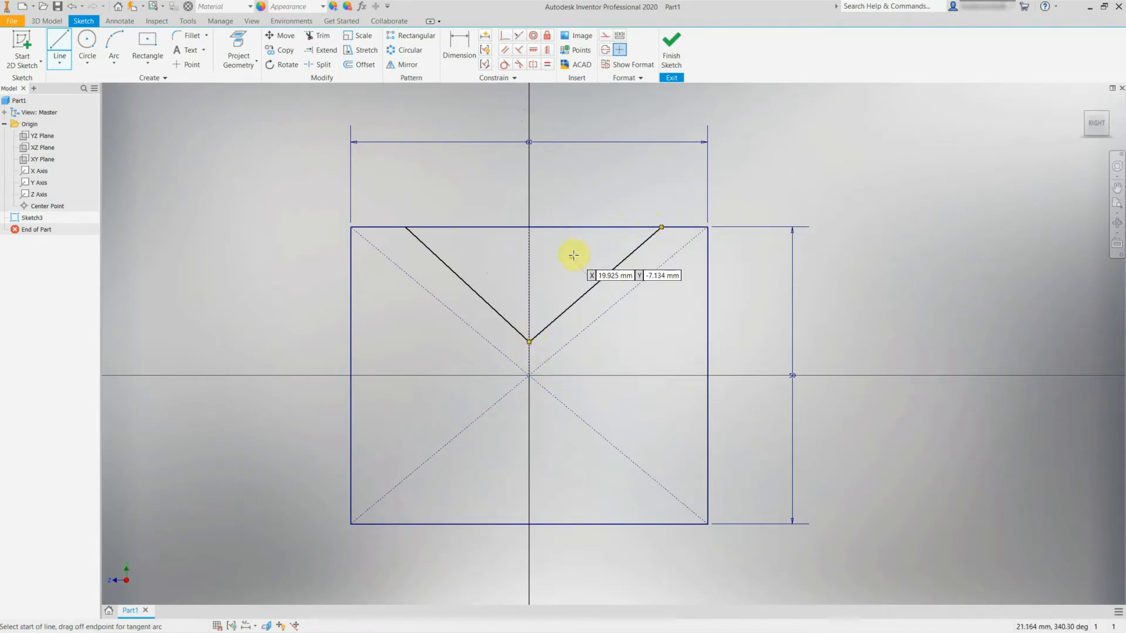
key("Escape")
scroll(554, 323, "up", 3)
scroll(582, 302, "down", 4)
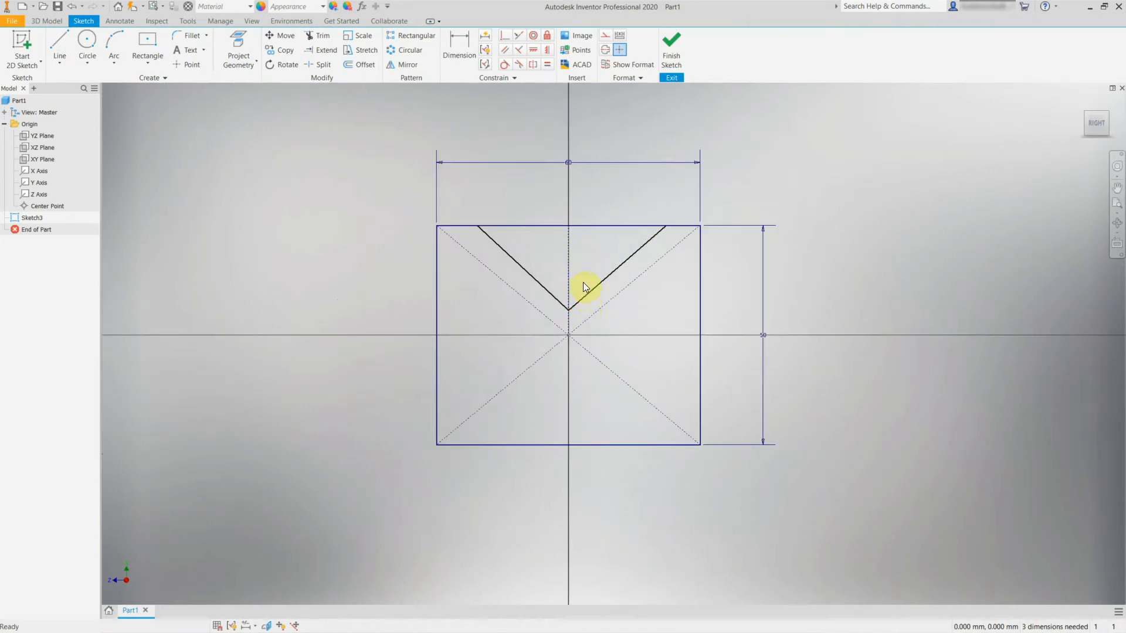
left_click(548, 292)
left_click(645, 189)
left_click(456, 37)
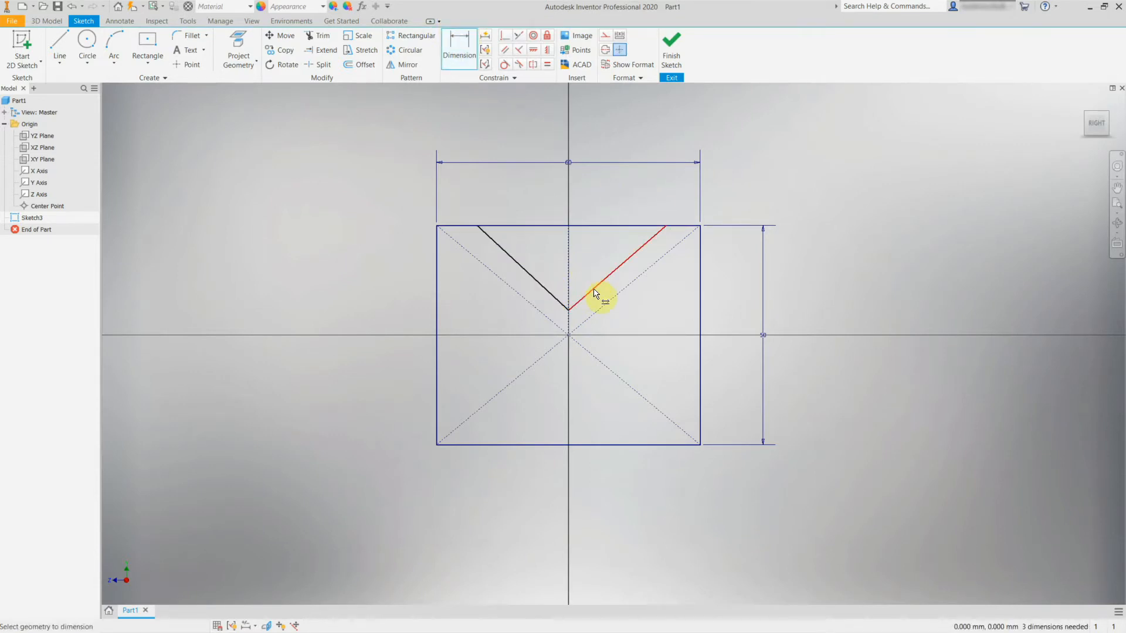
left_click(596, 294)
left_click(556, 297)
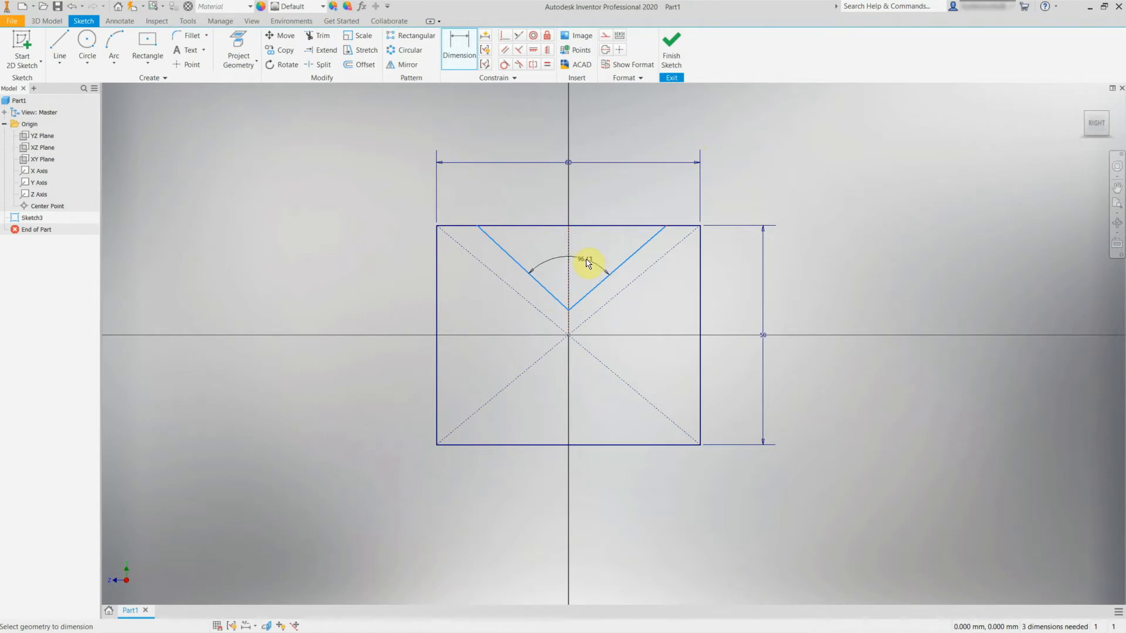
key("Escape")
scroll(588, 241, "up", 3)
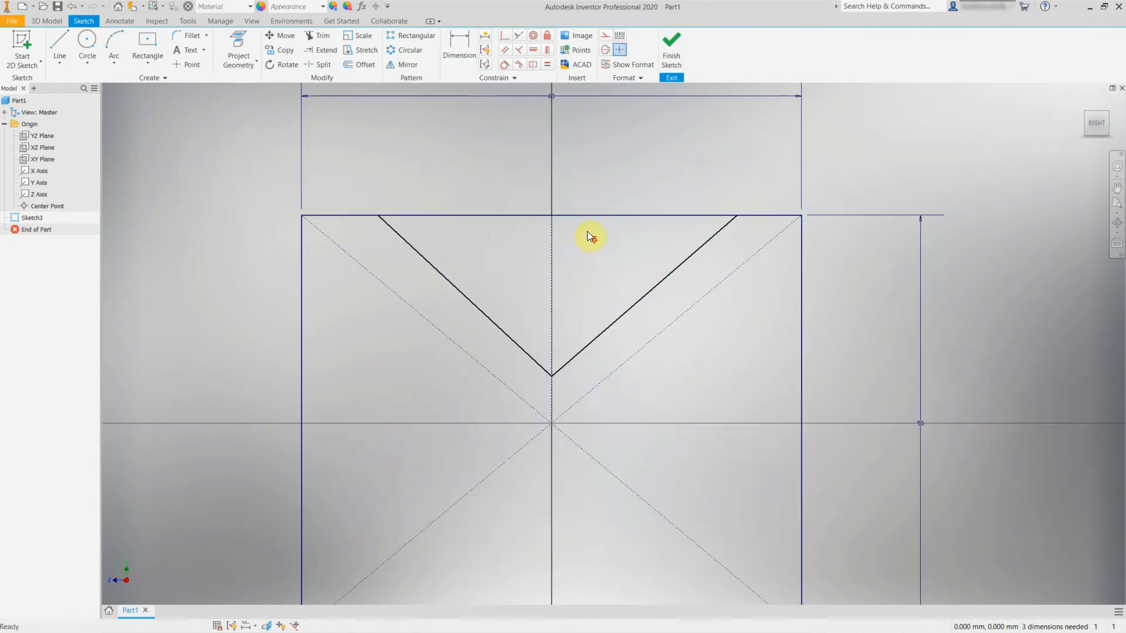
scroll(590, 233, "down", 2)
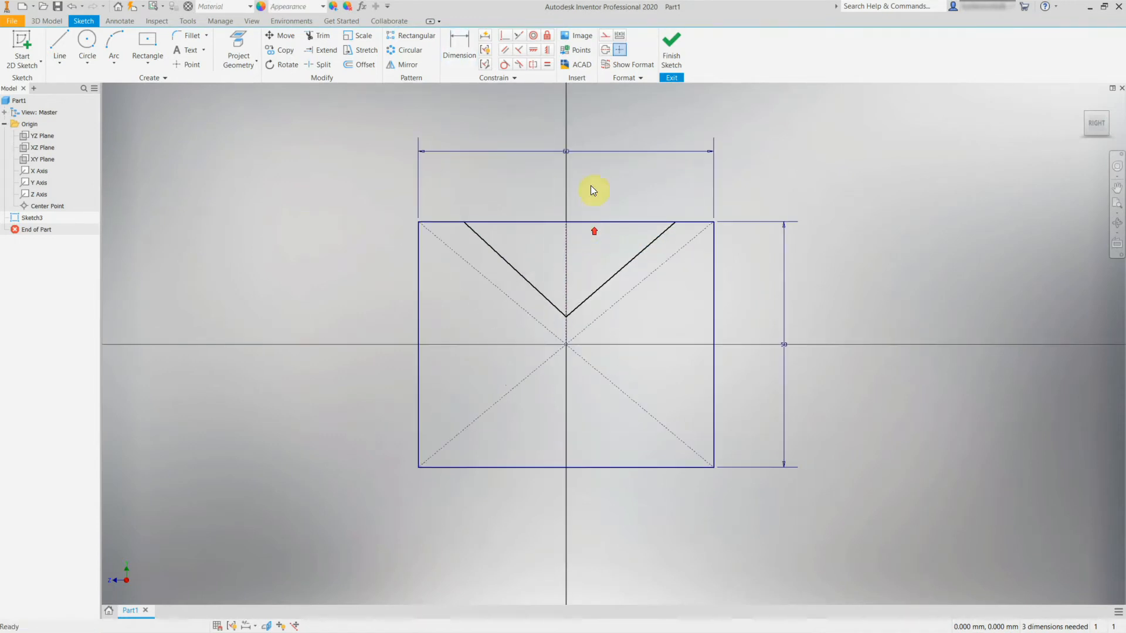
Constrain the two sloped lines of the V perpendicular to each other.
left_click(519, 50)
left_click(603, 285)
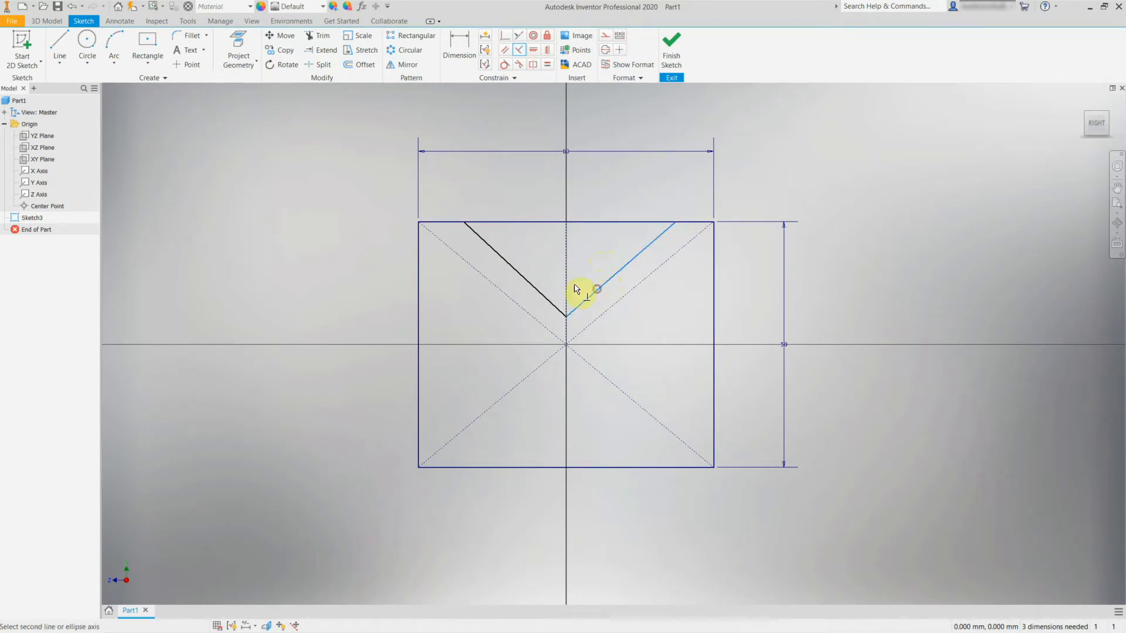
left_click(544, 293)
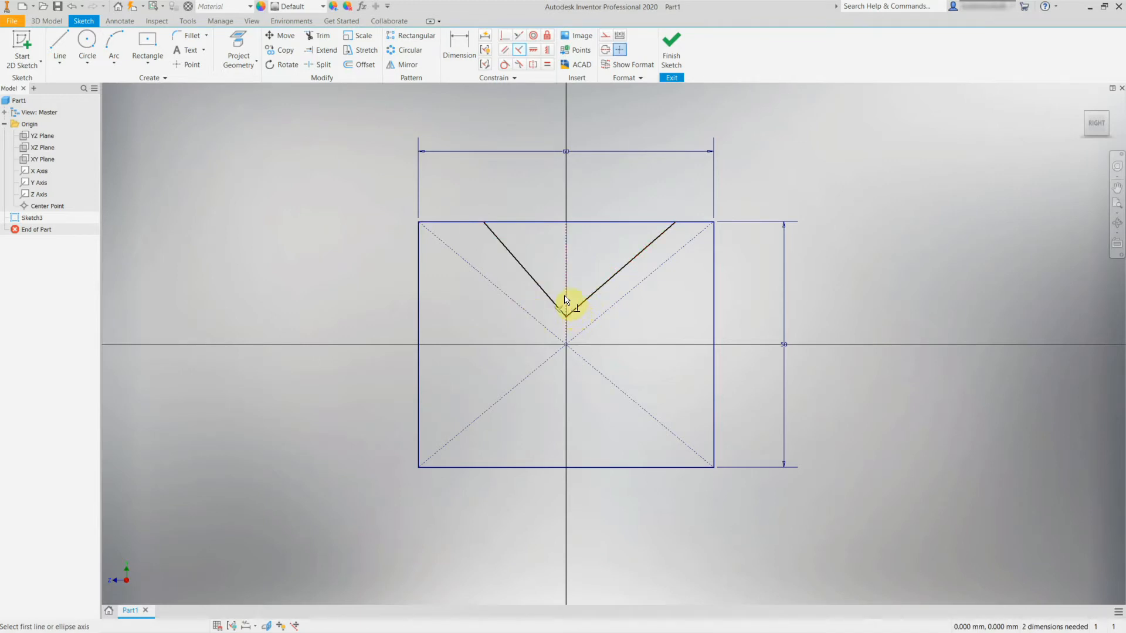
key("Escape")
Dimension the V's upper left endpoint 10 mm from the rectangle's left edge.
left_click(462, 42)
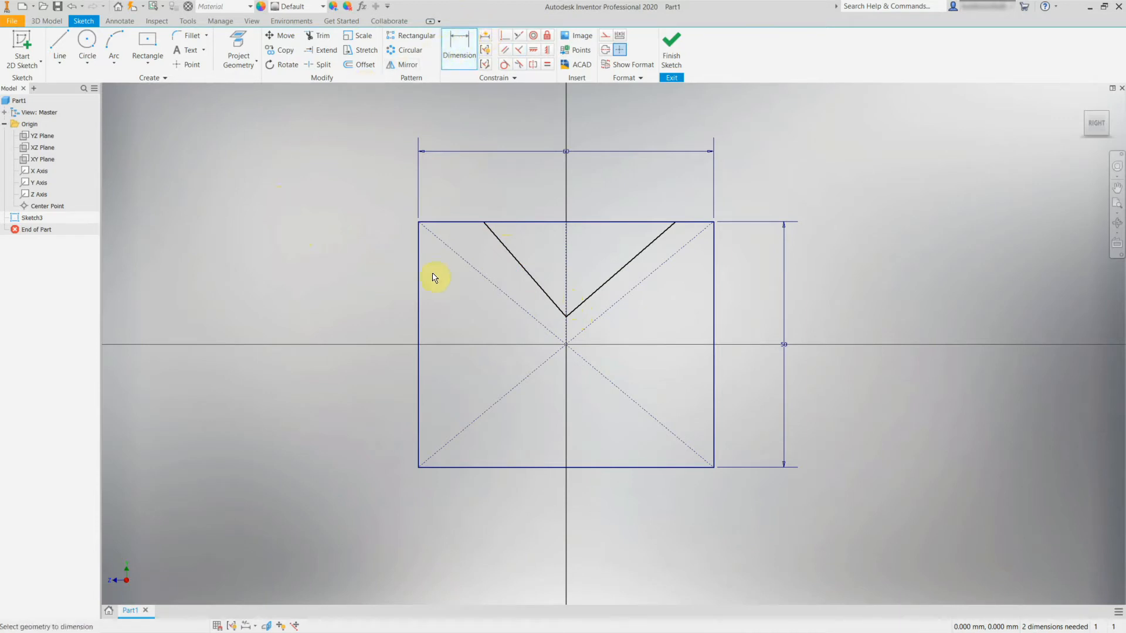
left_click(484, 223)
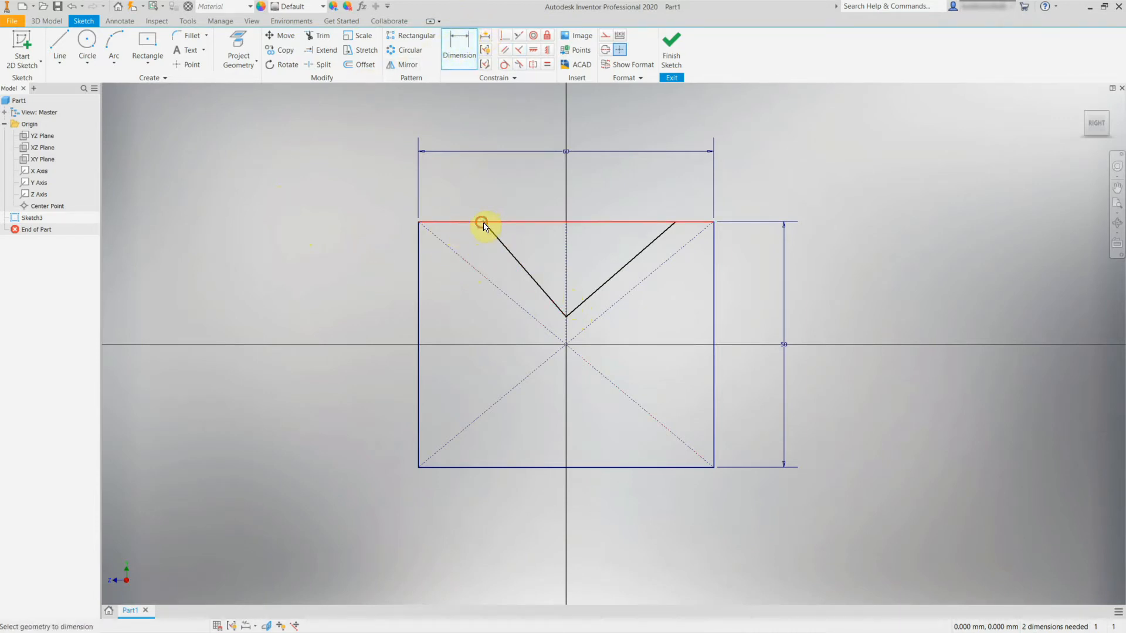
left_click(419, 241)
left_click(435, 171)
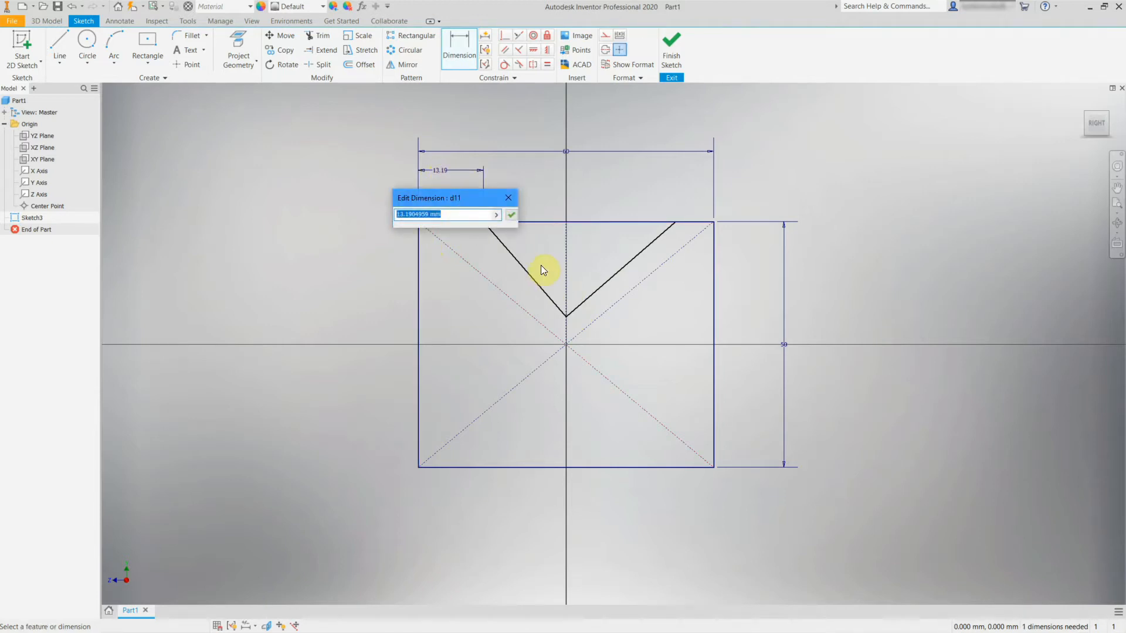
type("10")
key("Return")
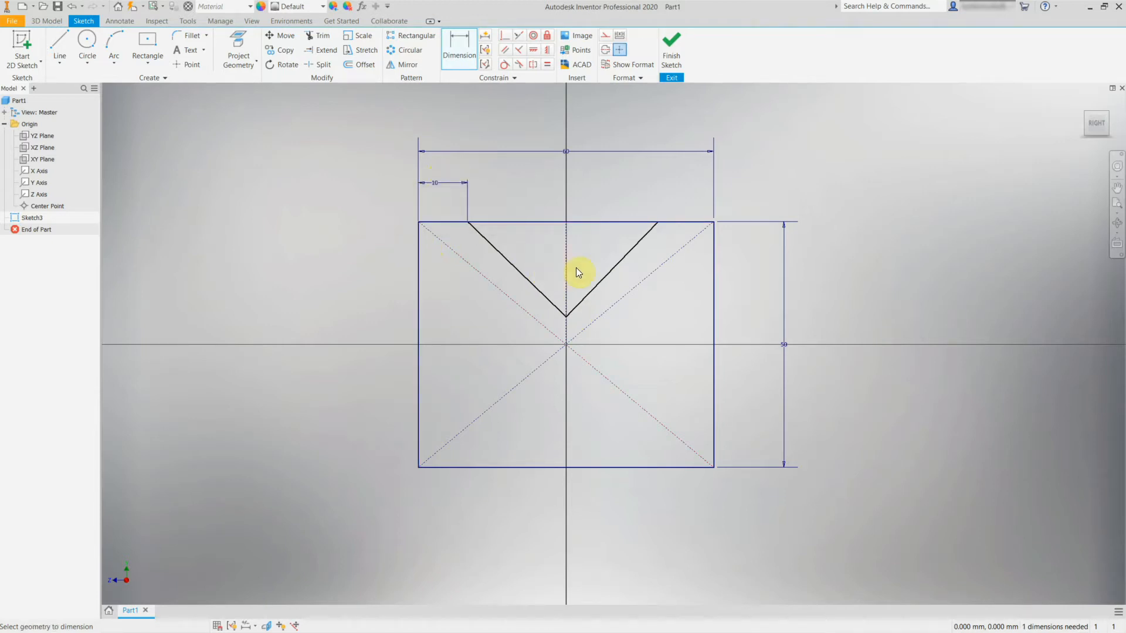
Dimension the V's upper right endpoint 10 mm from the rectangle's right edge.
left_click(659, 223)
left_click(716, 249)
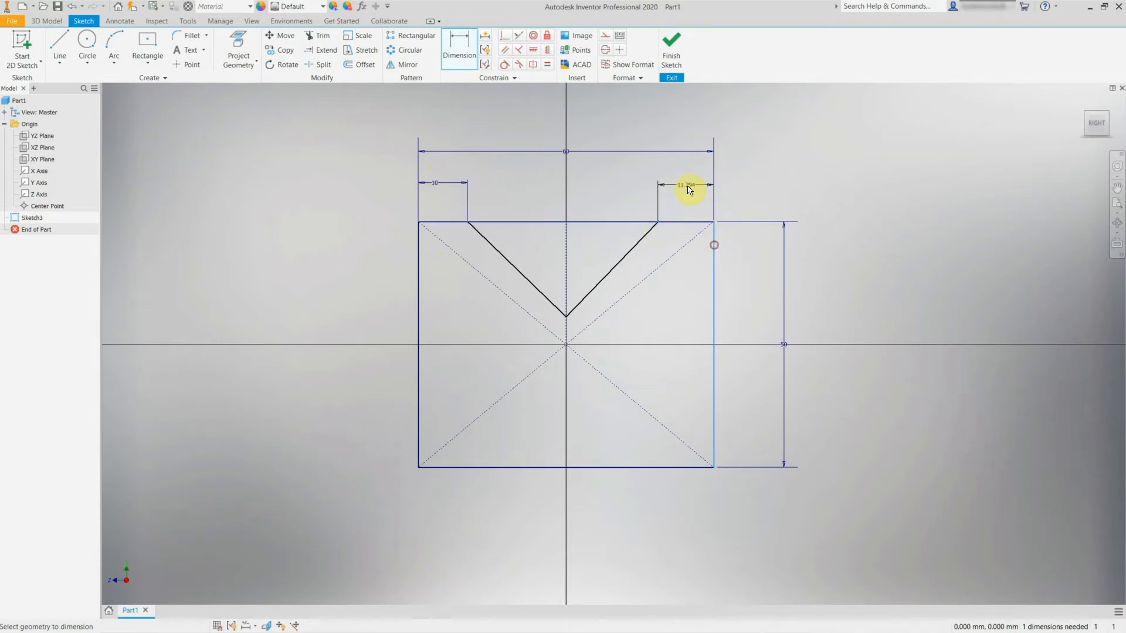
left_click(688, 185)
type("10")
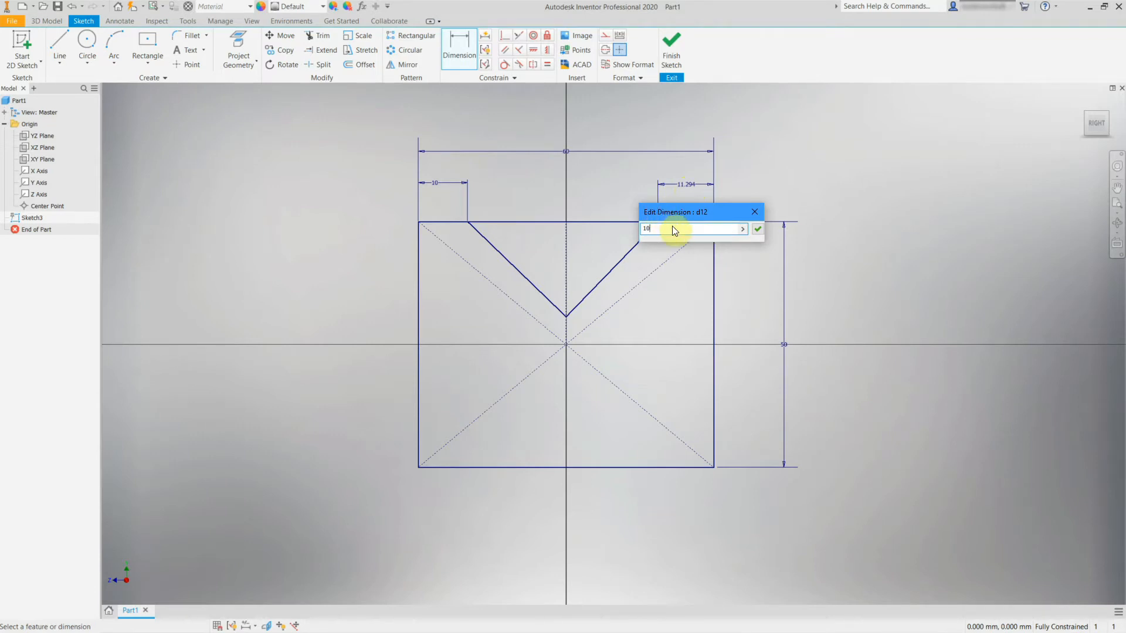
key("Return")
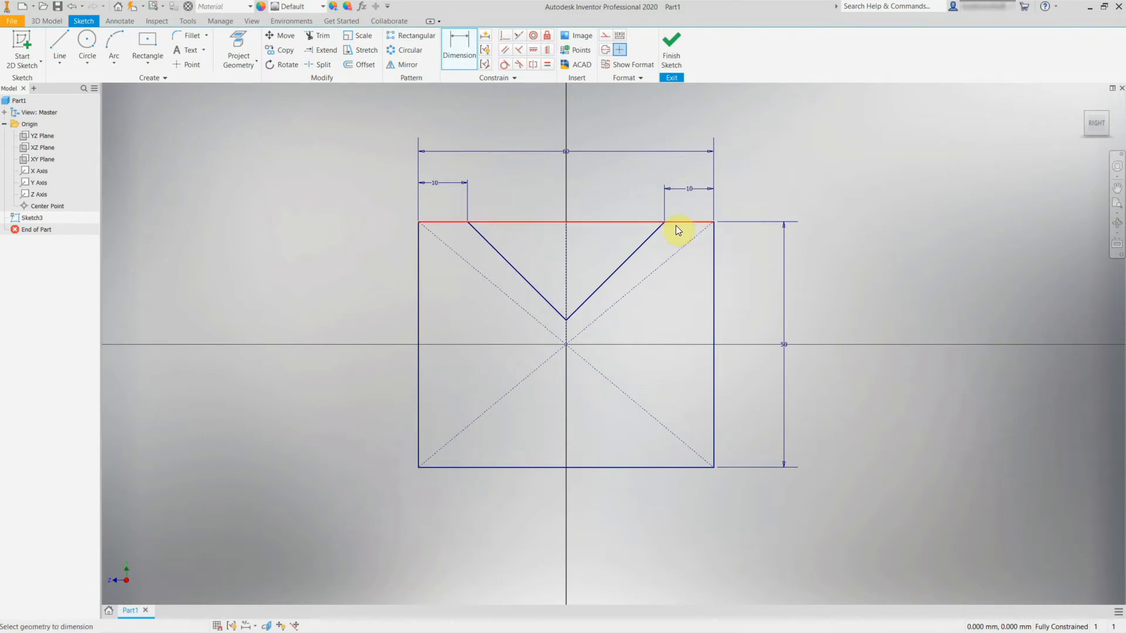
Link the V's right offset dimension to the left offset by setting its value to d11.
left_click(691, 192)
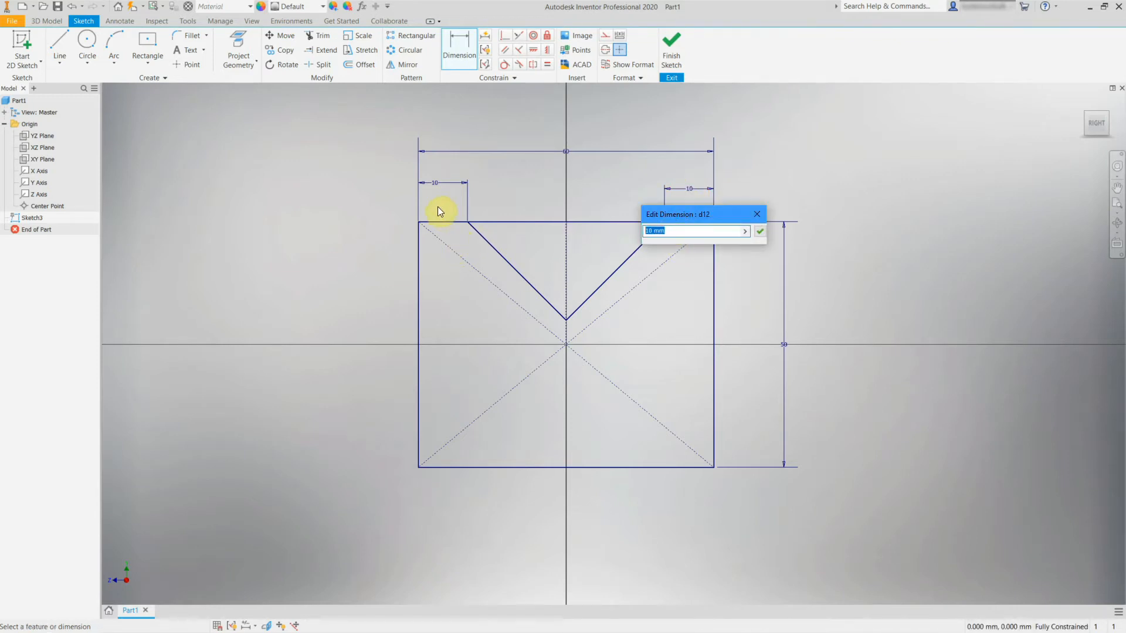
left_click(434, 184)
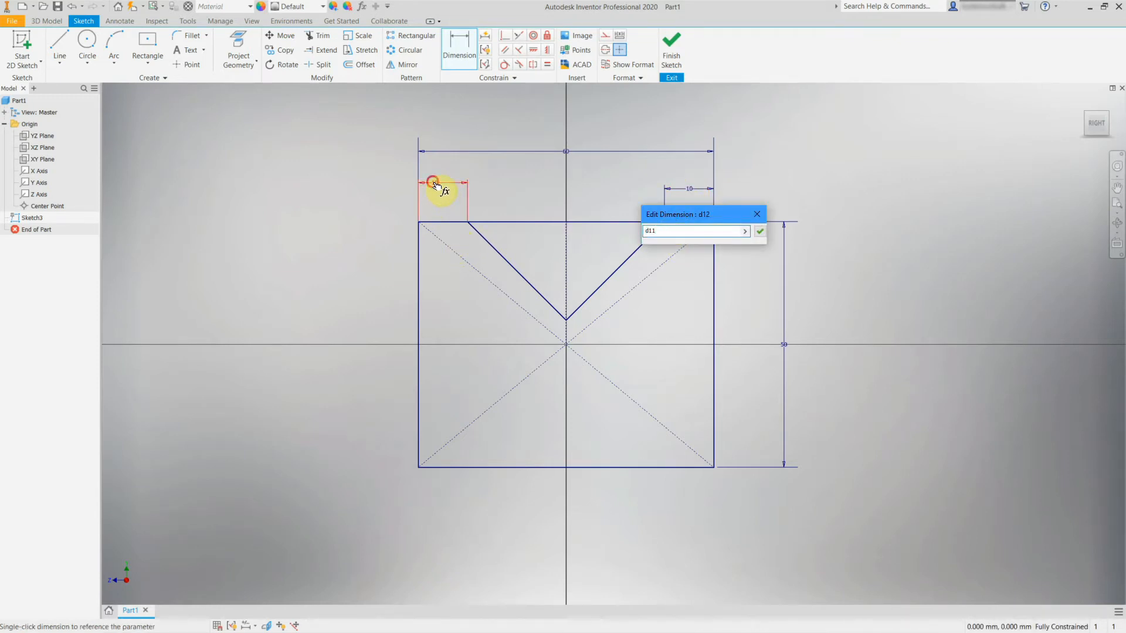
left_click(654, 231)
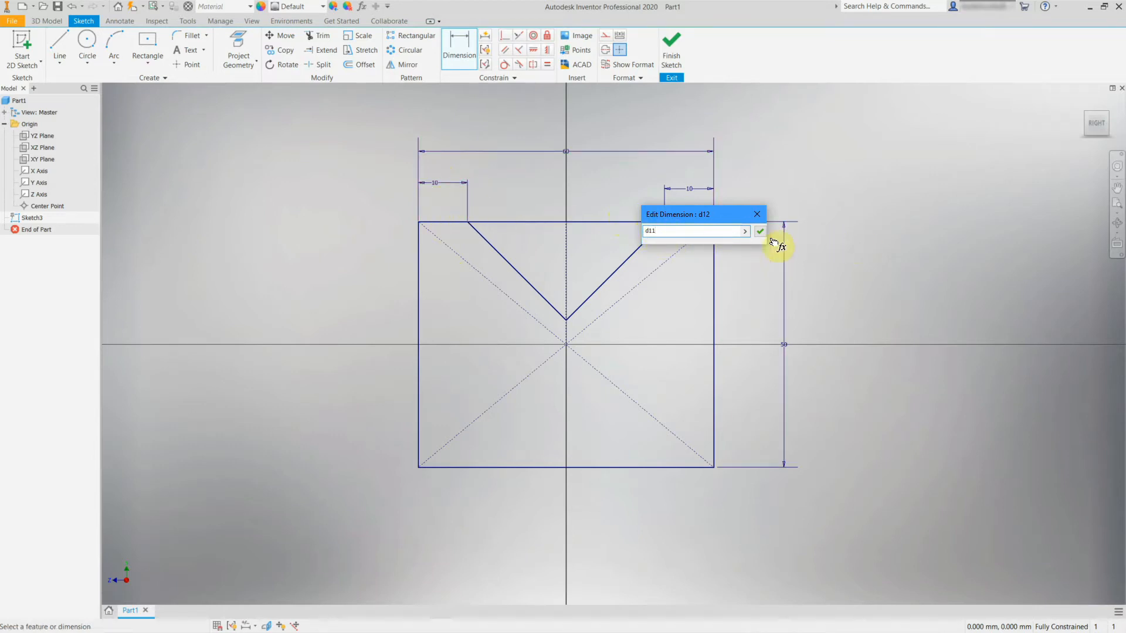
left_click(760, 232)
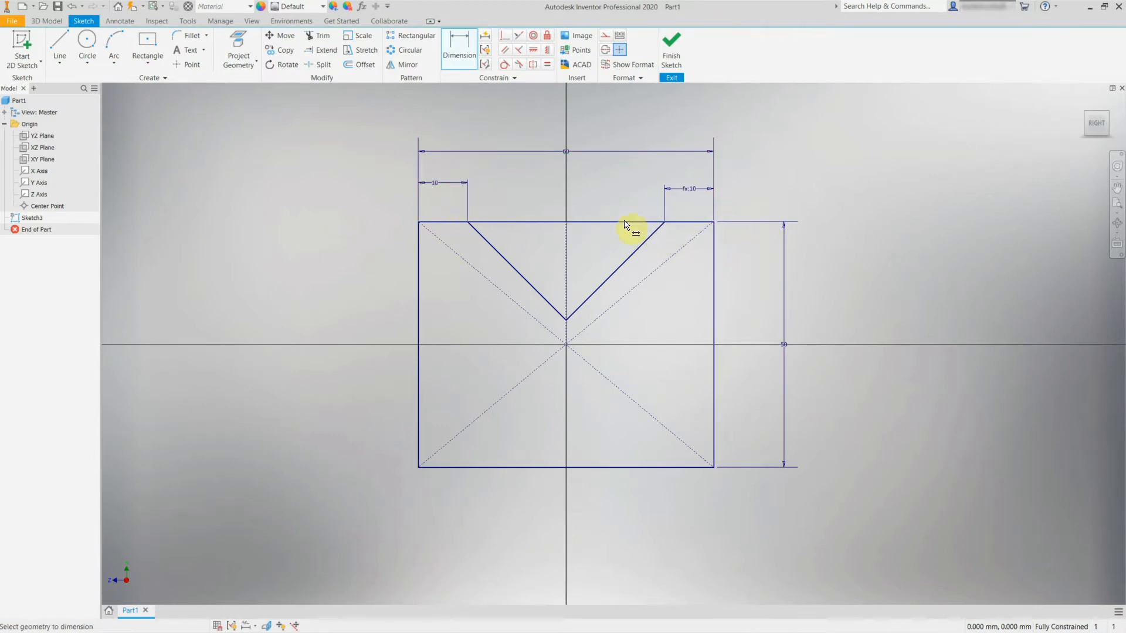
Set the V's left offset dimension to 15 mm to test the link with the right offset.
double_click(435, 184)
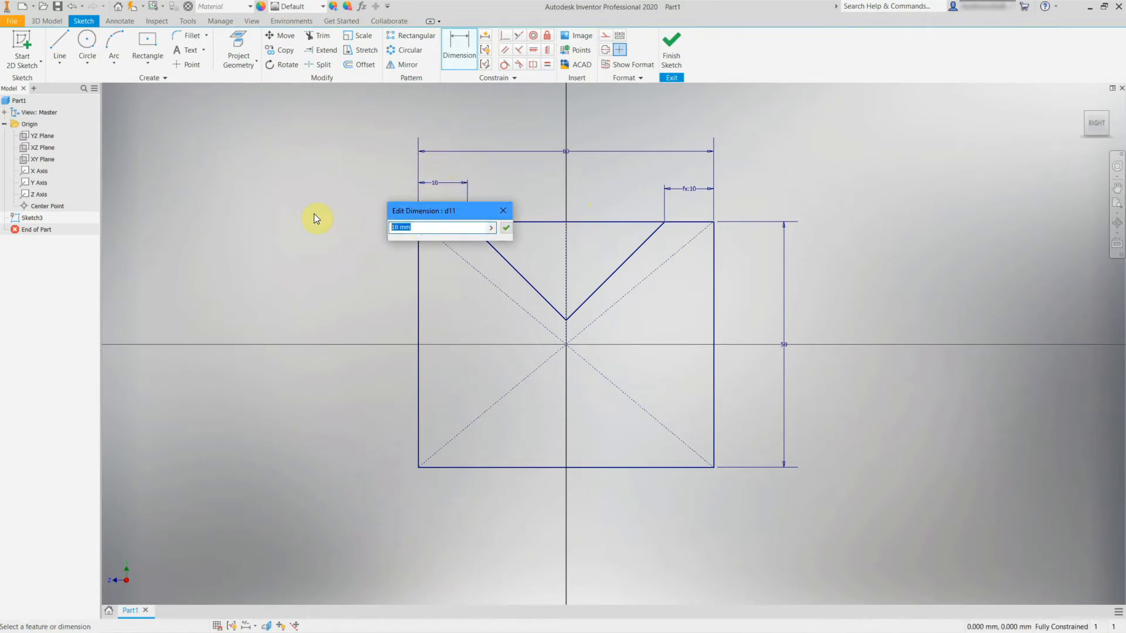
type("15")
key("Return")
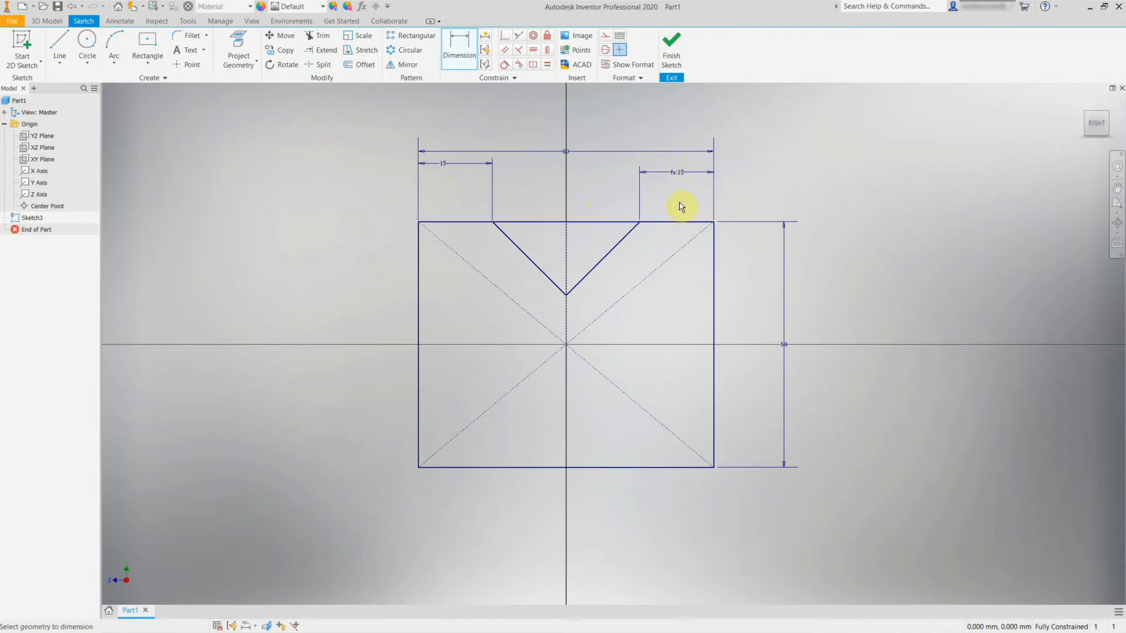
Set the V's left offset dimension back to 10 mm.
double_click(441, 170)
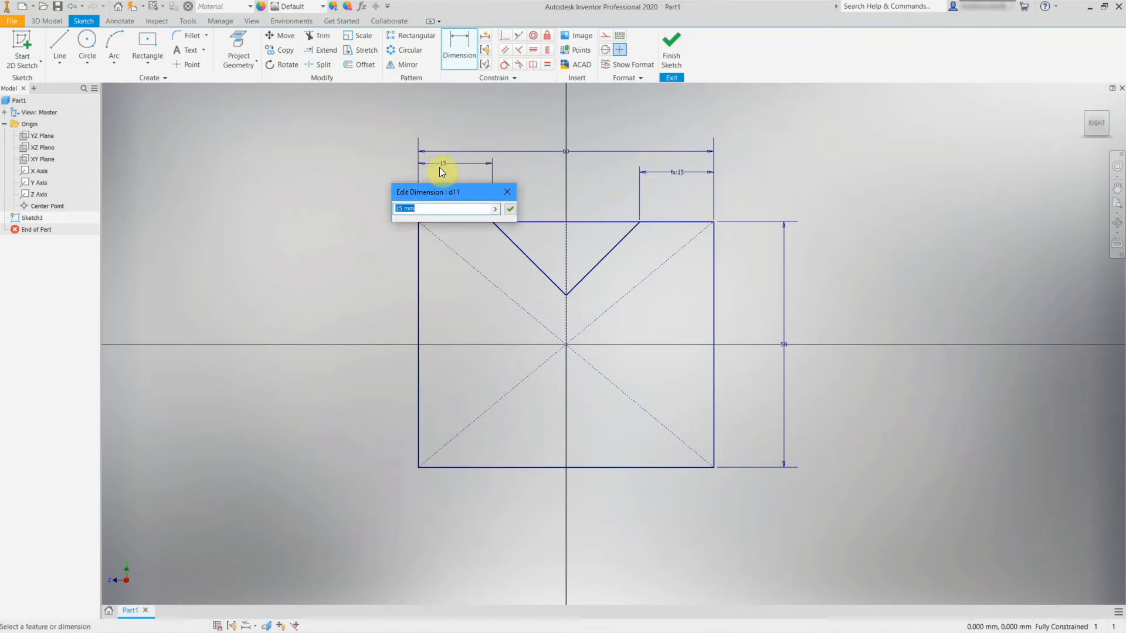
type("10")
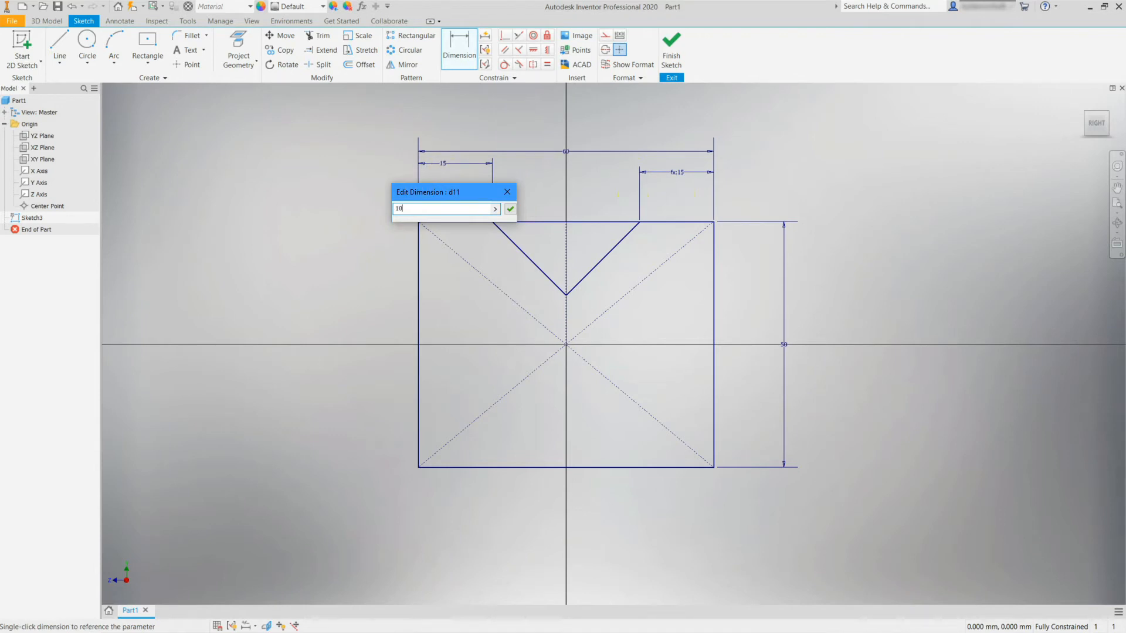
key("Return")
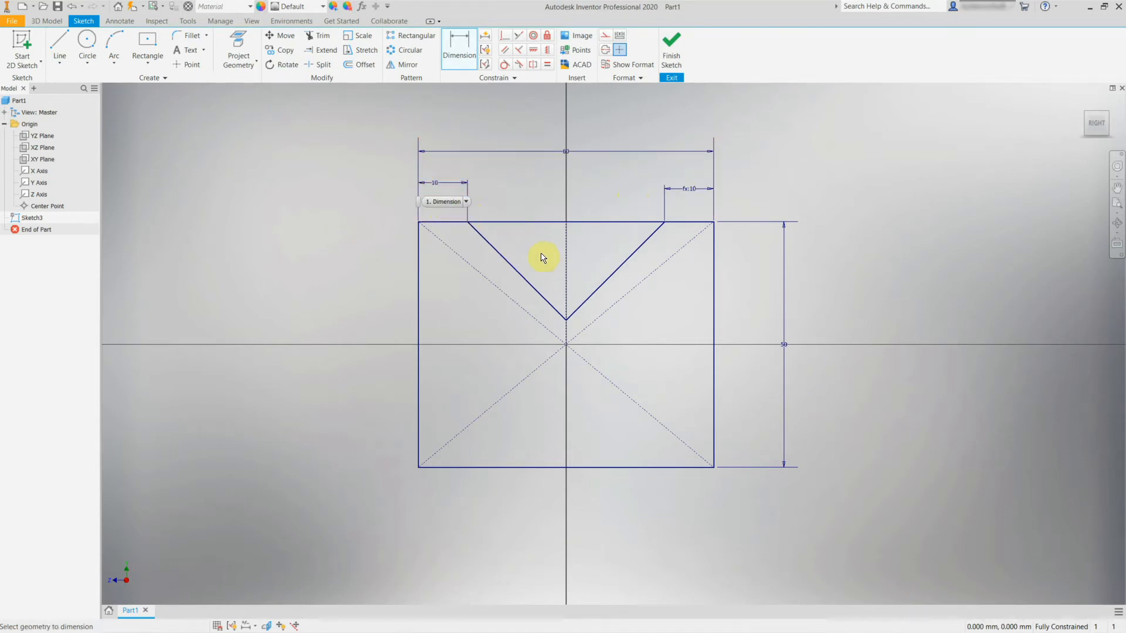
key("Escape")
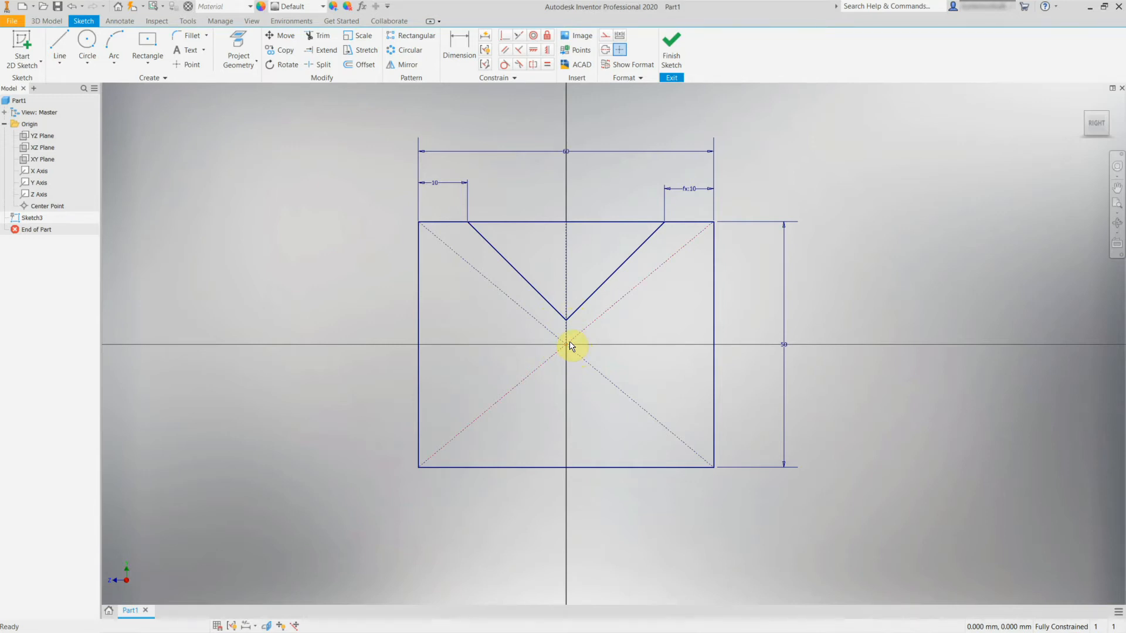
Draw a vertical line just left of the centerline, from inside the V to below the rectangle's center.
mouse_move(585, 359)
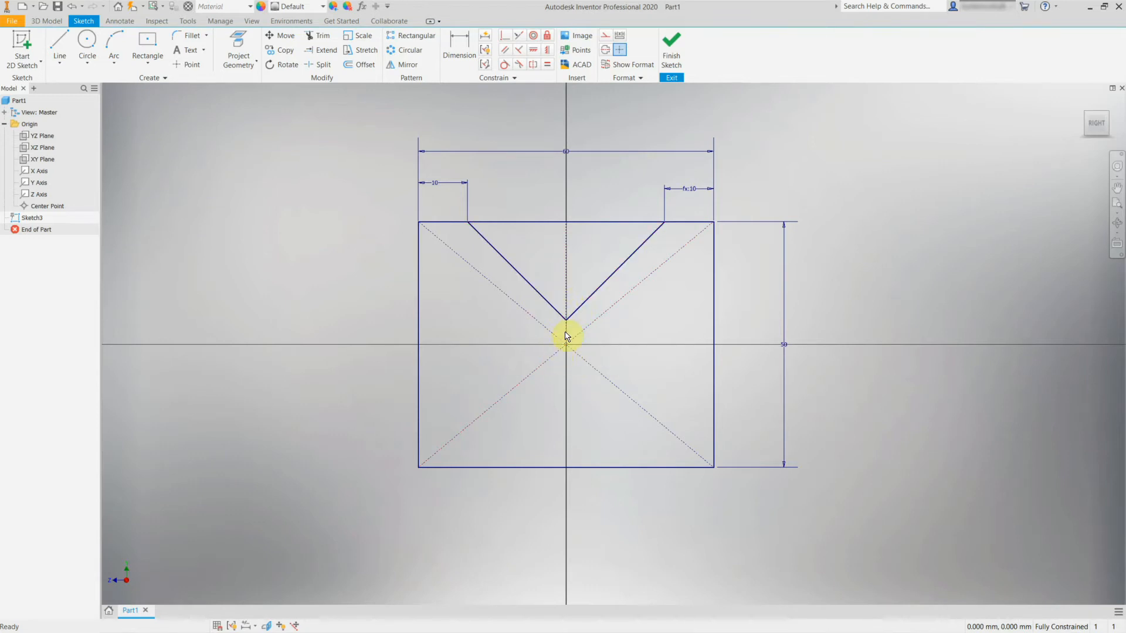
left_click(60, 47)
scroll(563, 322, "down", 5)
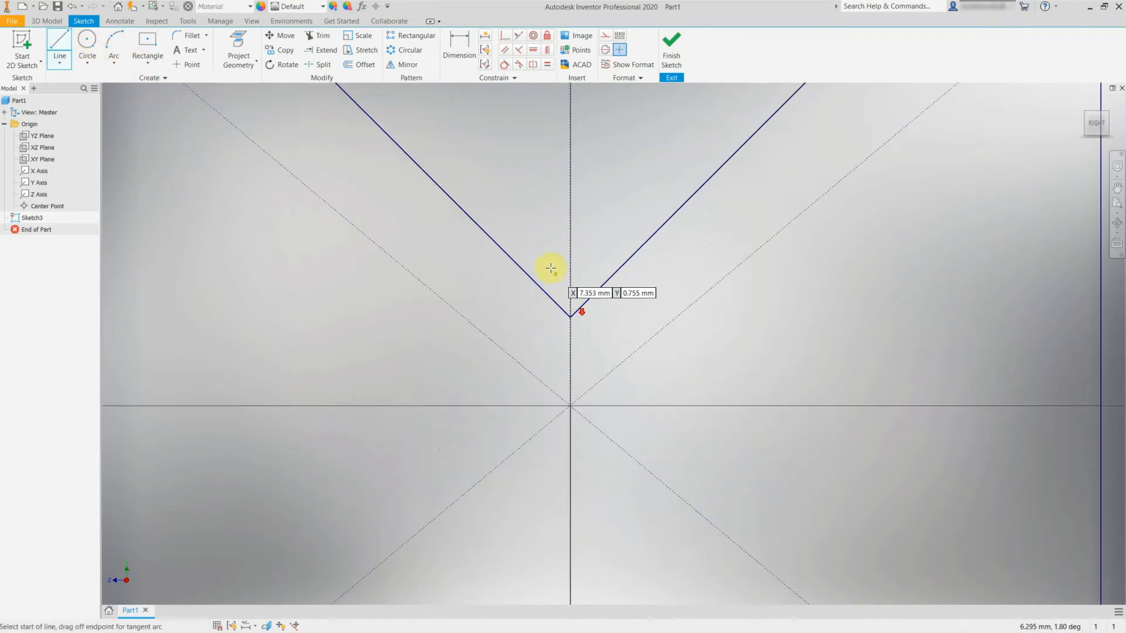
left_click(540, 240)
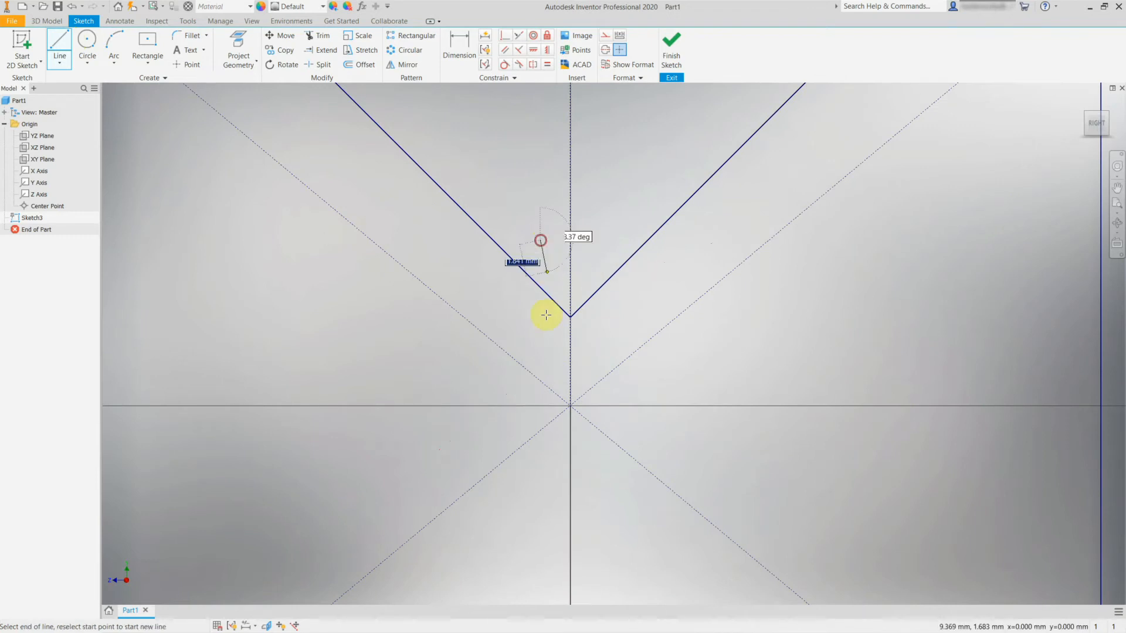
left_click(540, 493)
Dimension the new vertical line 2.5 mm from the vertical centerline.
left_click(458, 47)
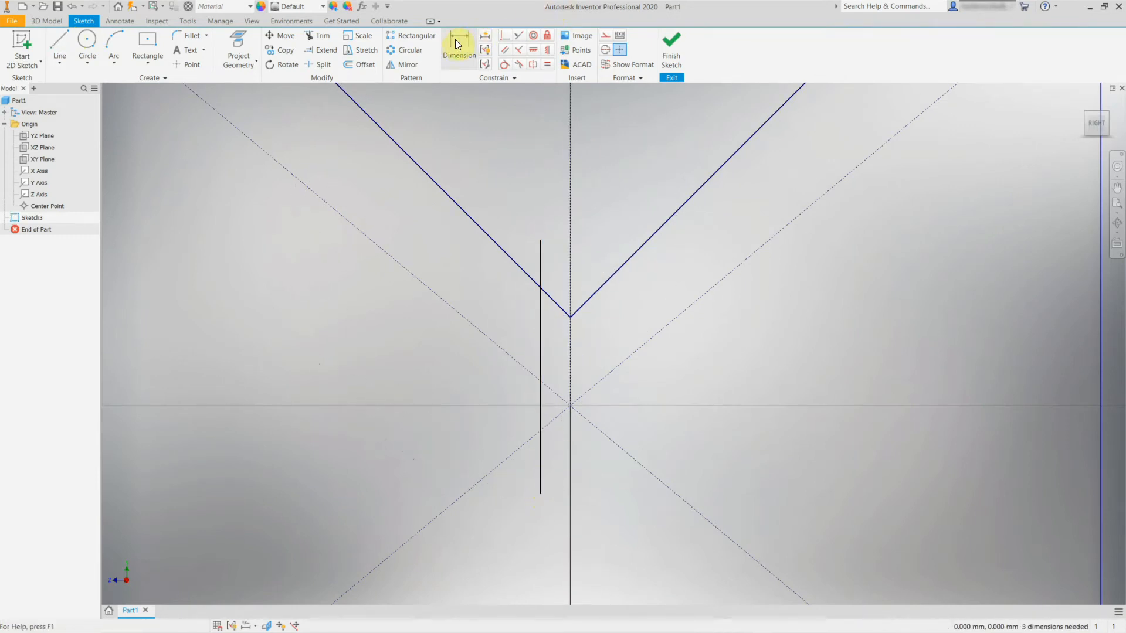
left_click(570, 363)
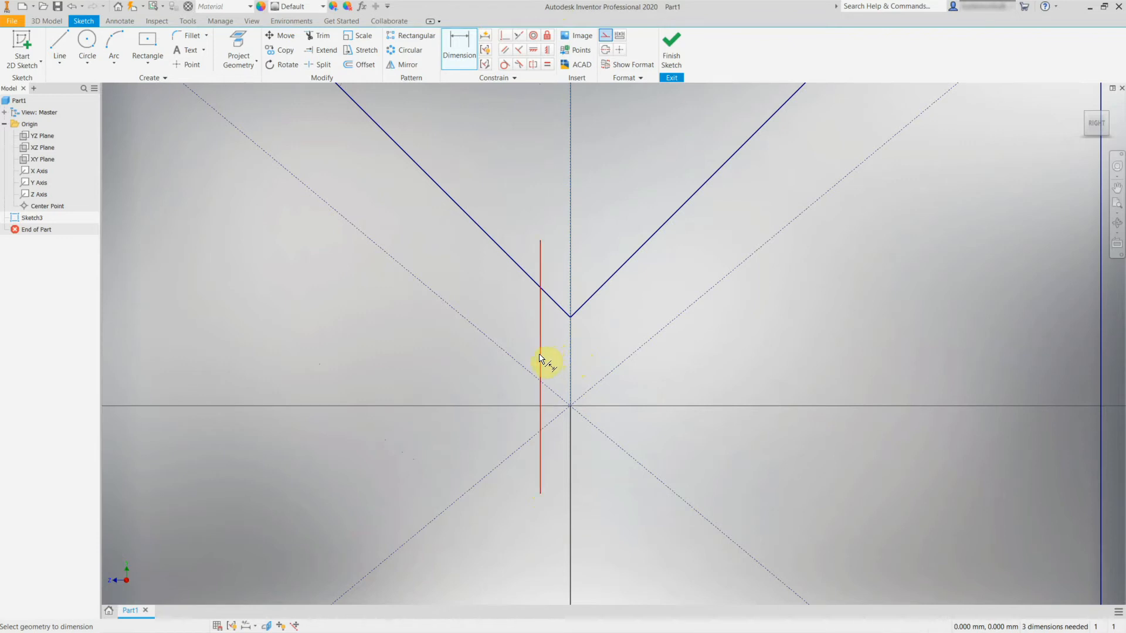
left_click(540, 355)
left_click(496, 153)
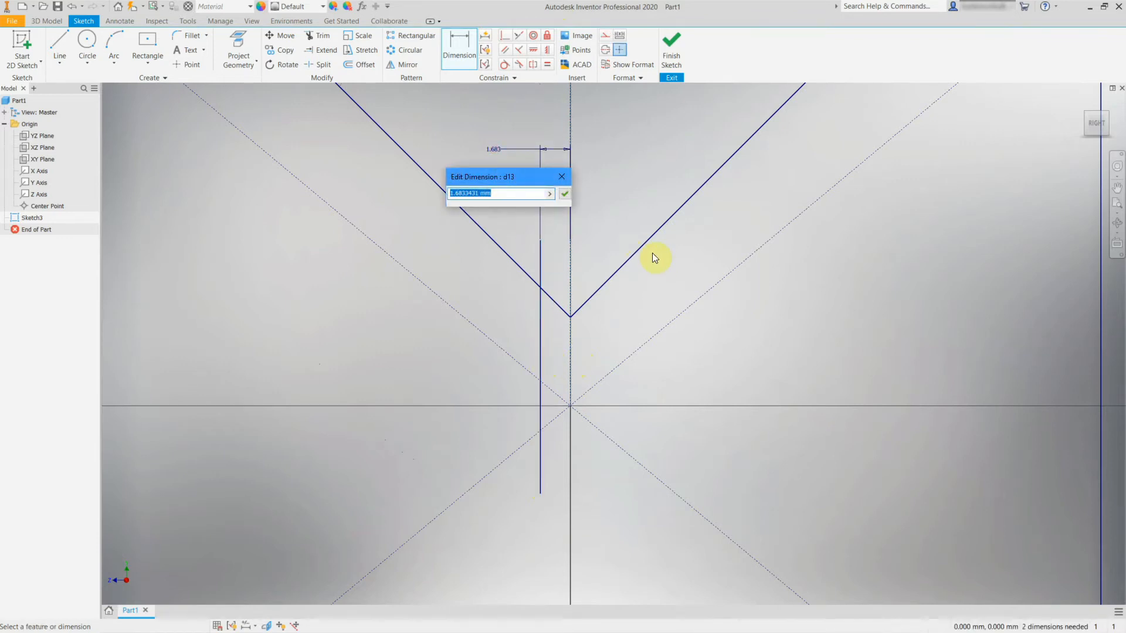
type("2.5")
key("Return")
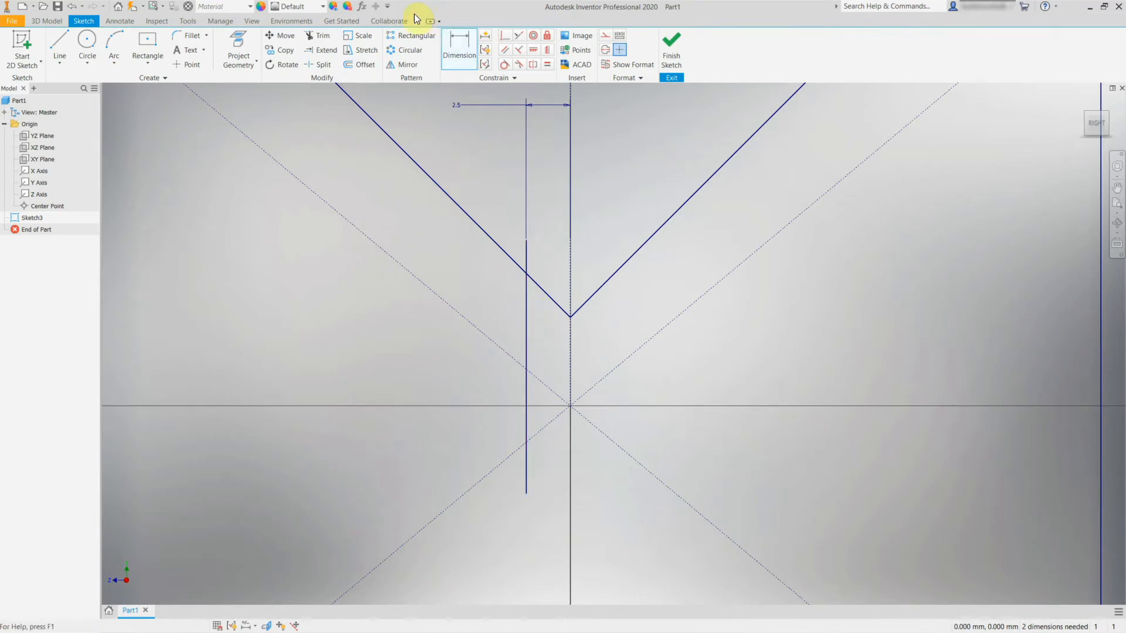
Mirror the short vertical line about the vertical centerline.
left_click(401, 63)
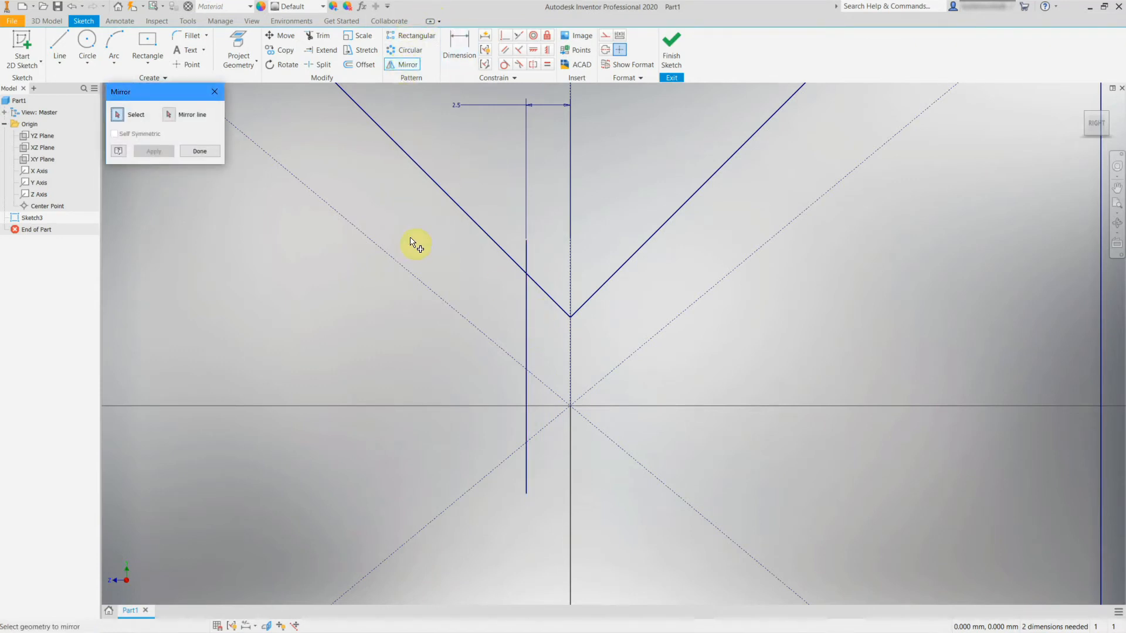
left_click(527, 336)
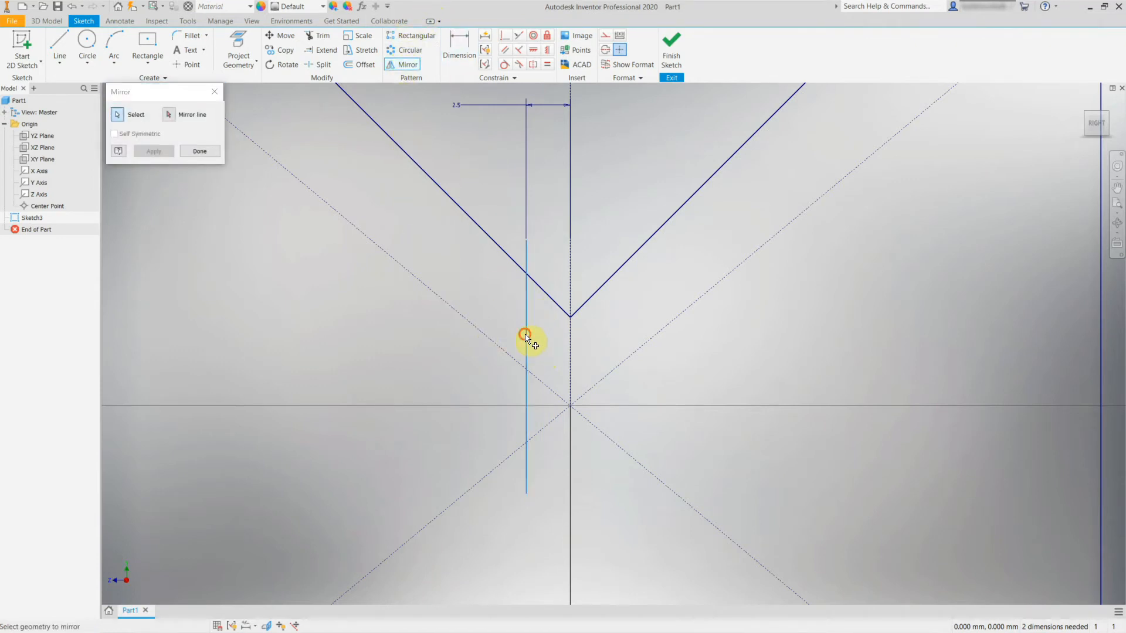
left_click(170, 115)
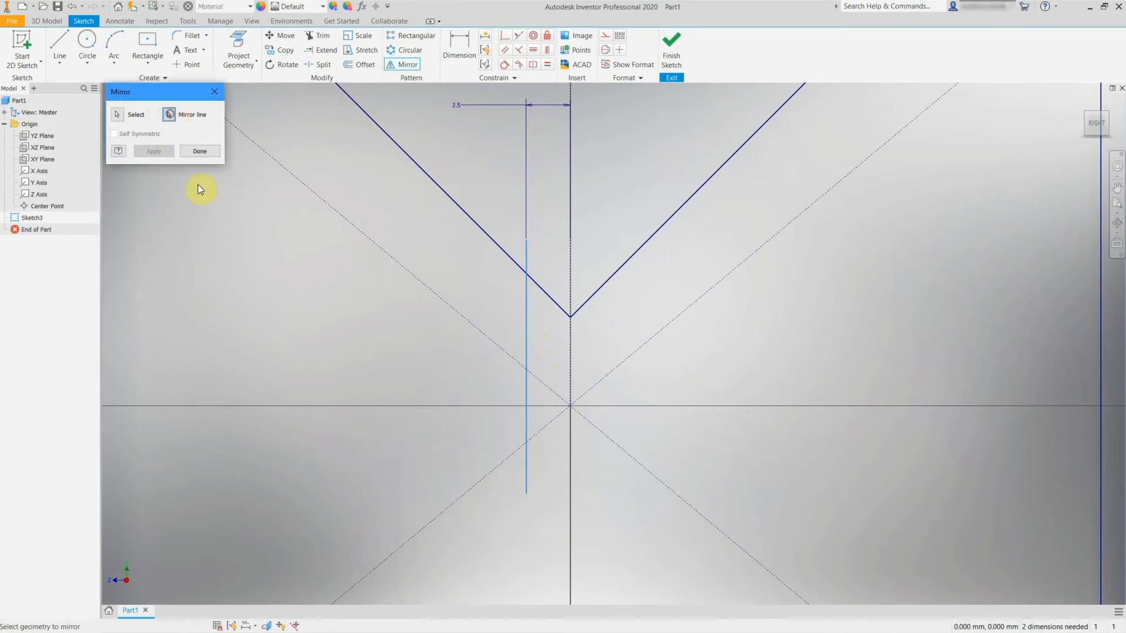
left_click(571, 347)
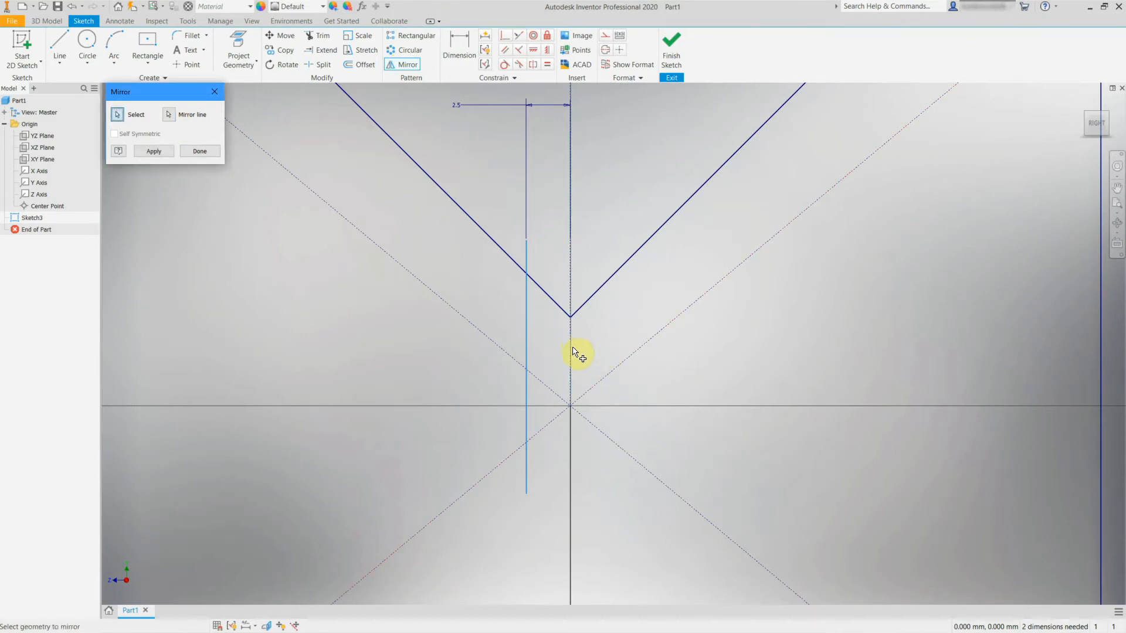
left_click(162, 151)
left_click(211, 153)
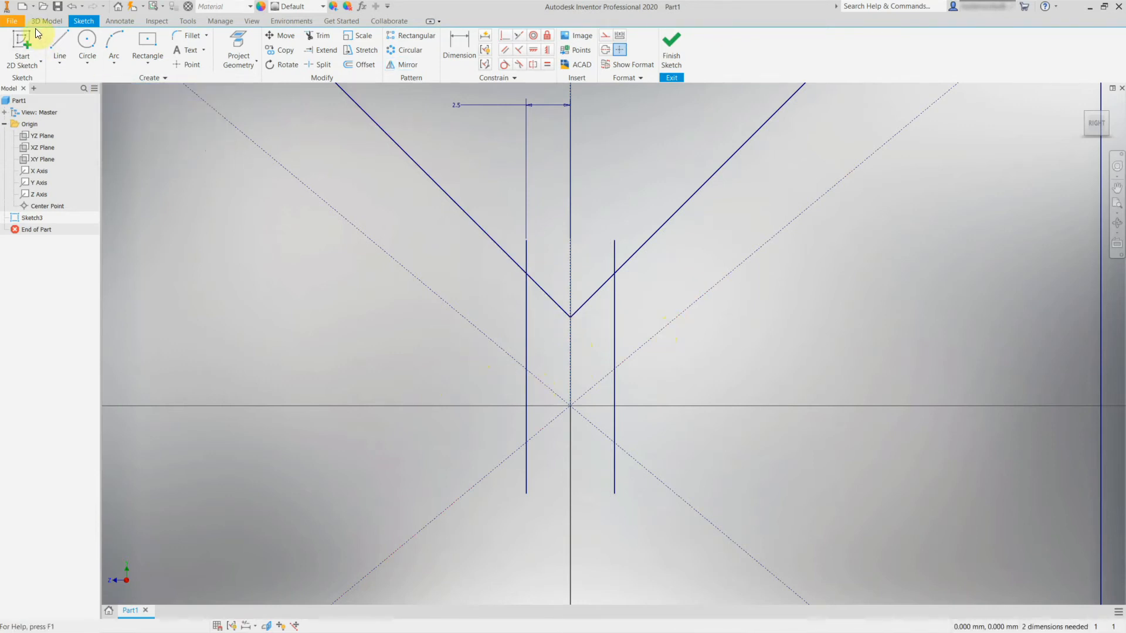
Draw a horizontal line about 8 mm long through the rectangle's center, crossing both short vertical lines.
left_click(60, 40)
scroll(440, 264, "up", 5)
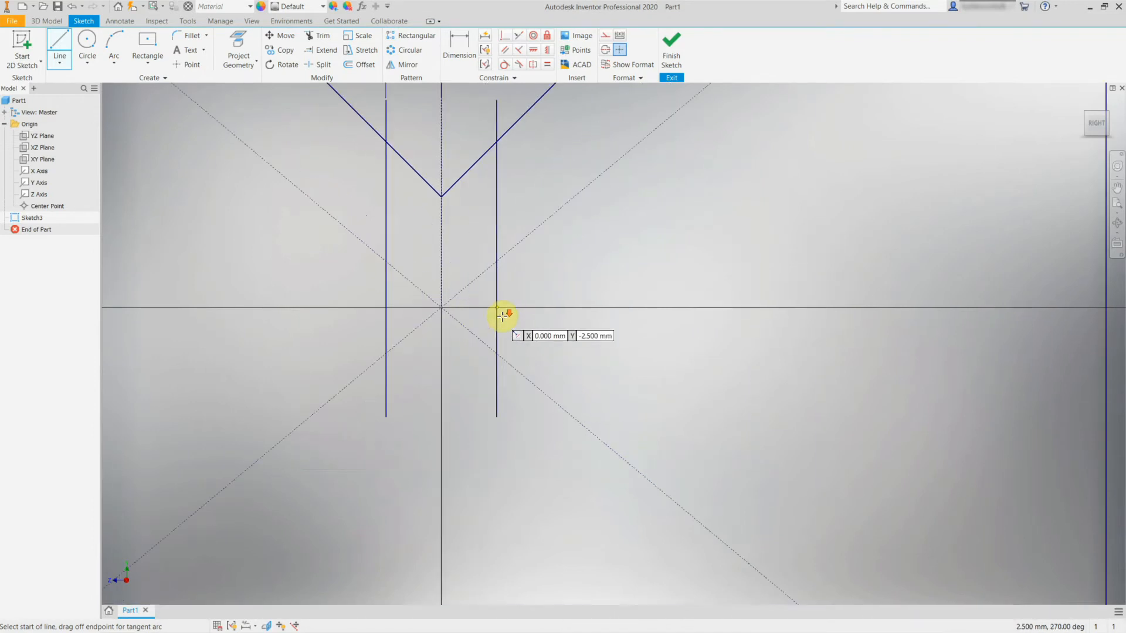
scroll(502, 314, "down", 5)
left_click(503, 307)
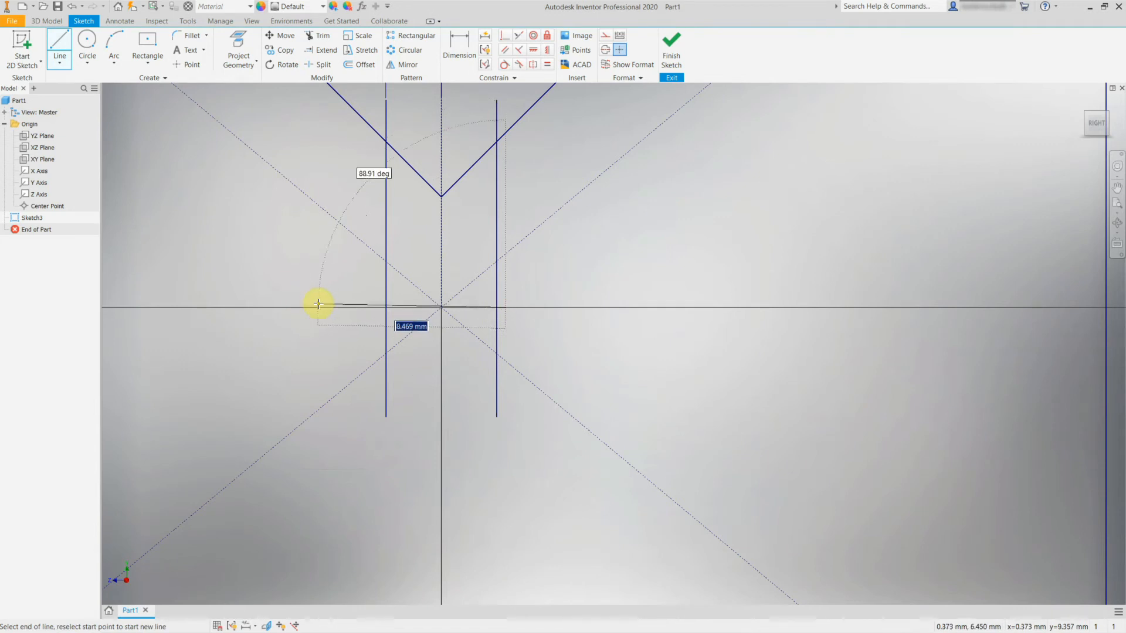
left_click(331, 308)
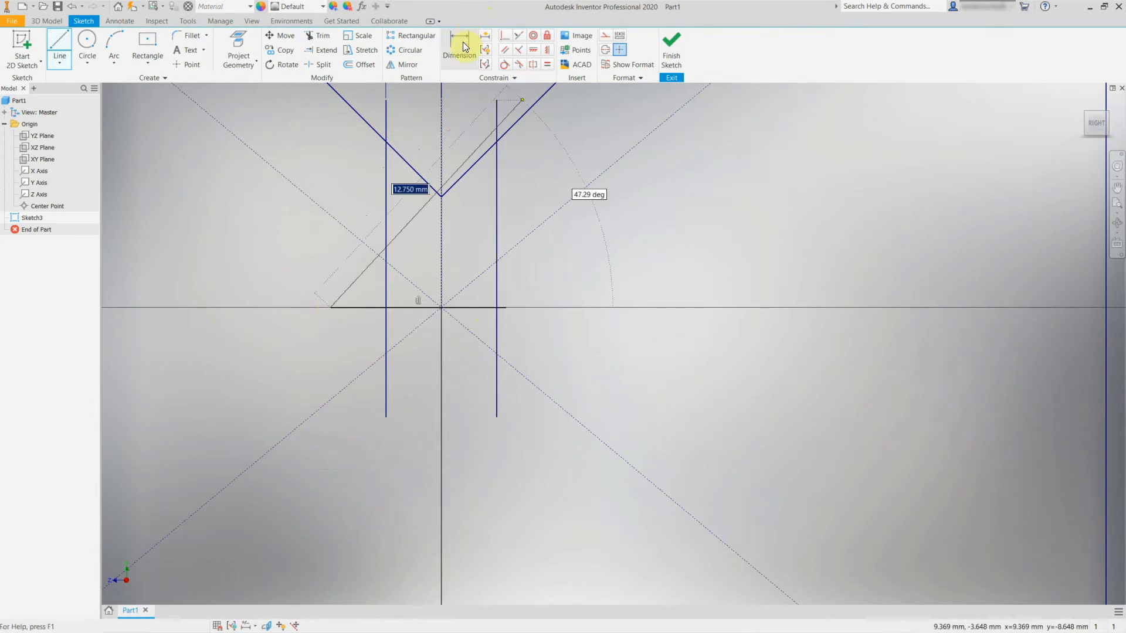
Trim the horizontal line's overhanging ends and the parts of both vertical lines below it.
left_click(321, 36)
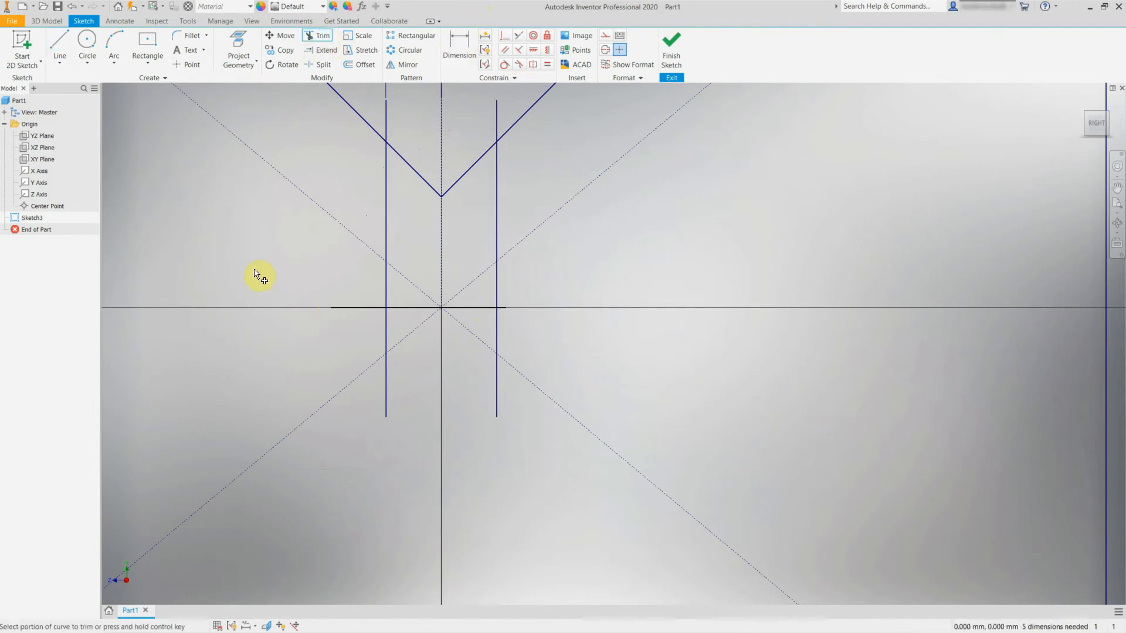
left_click(370, 307)
left_click(386, 397)
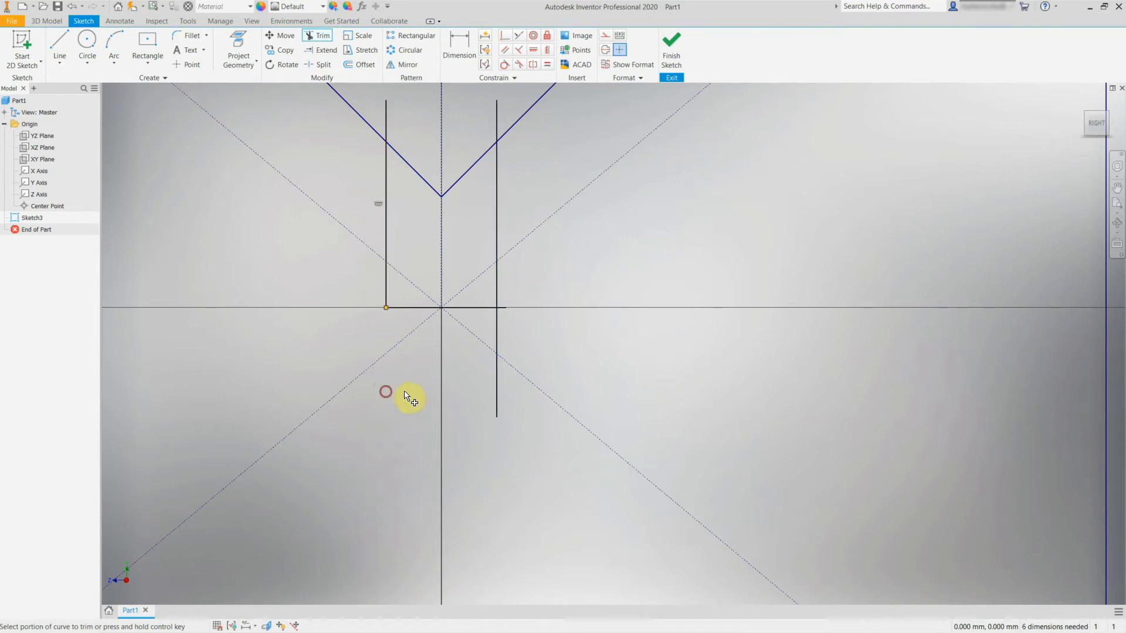
left_click(502, 308)
left_click(497, 333)
left_click(497, 390)
Trim the V's tip between the two vertical lines and their upper ends protruding into the V.
scroll(519, 211, "down", 3)
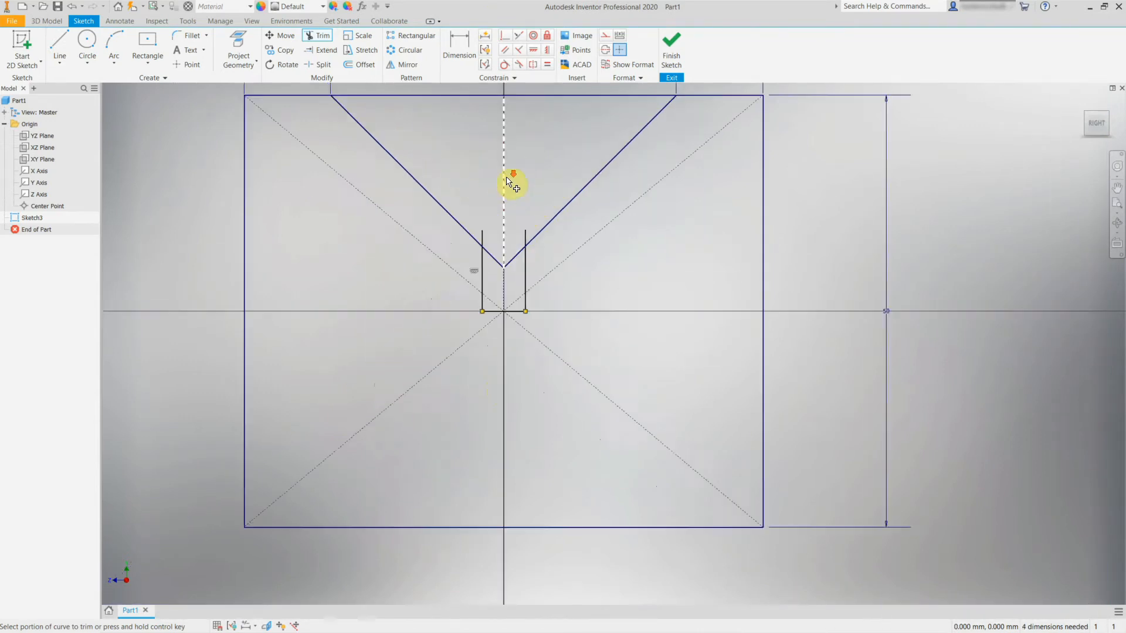
scroll(516, 317, "up", 2)
left_click(524, 331)
left_click(484, 331)
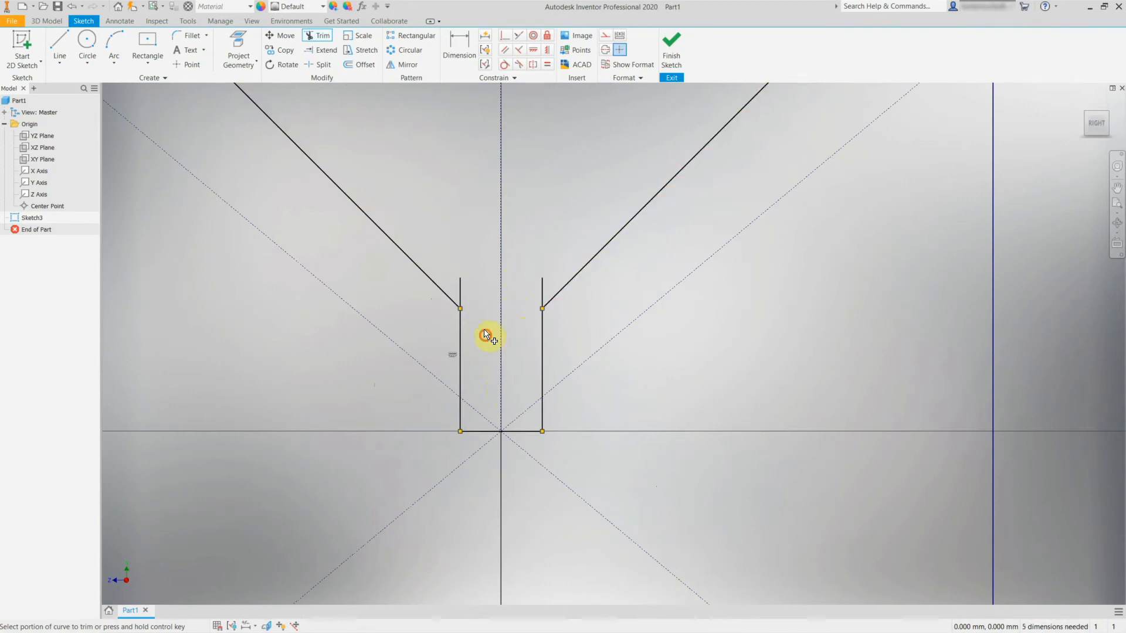
left_click(461, 293)
left_click(543, 290)
Trim the rectangle's top edge between the V's two upper endpoints to open the notch.
scroll(547, 276, "down", 3)
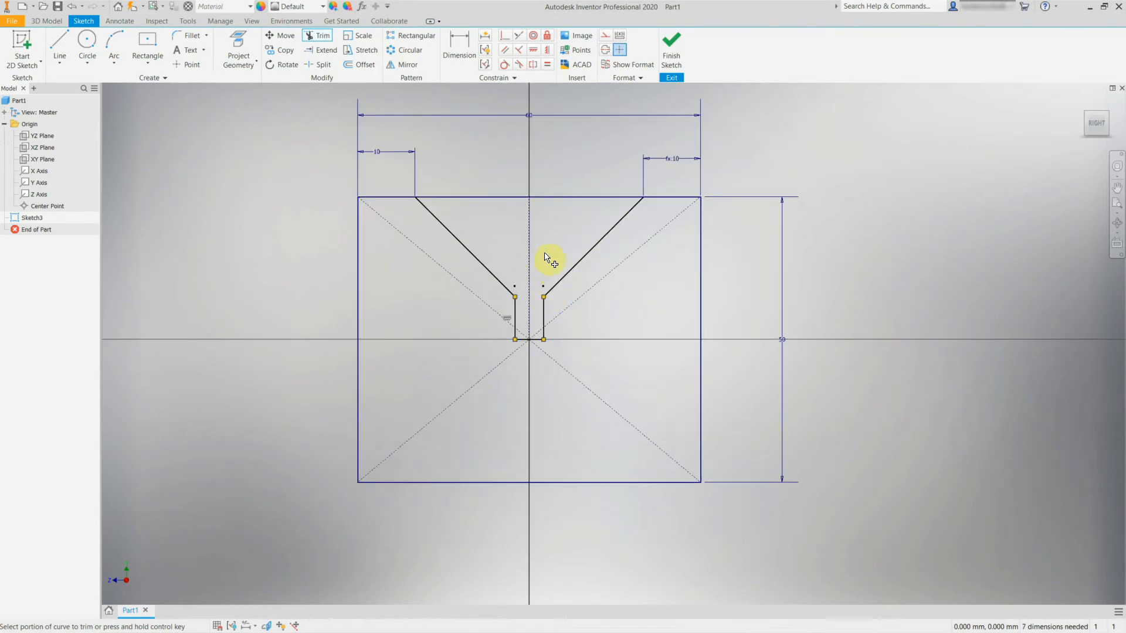
left_click(560, 197)
left_click(486, 197)
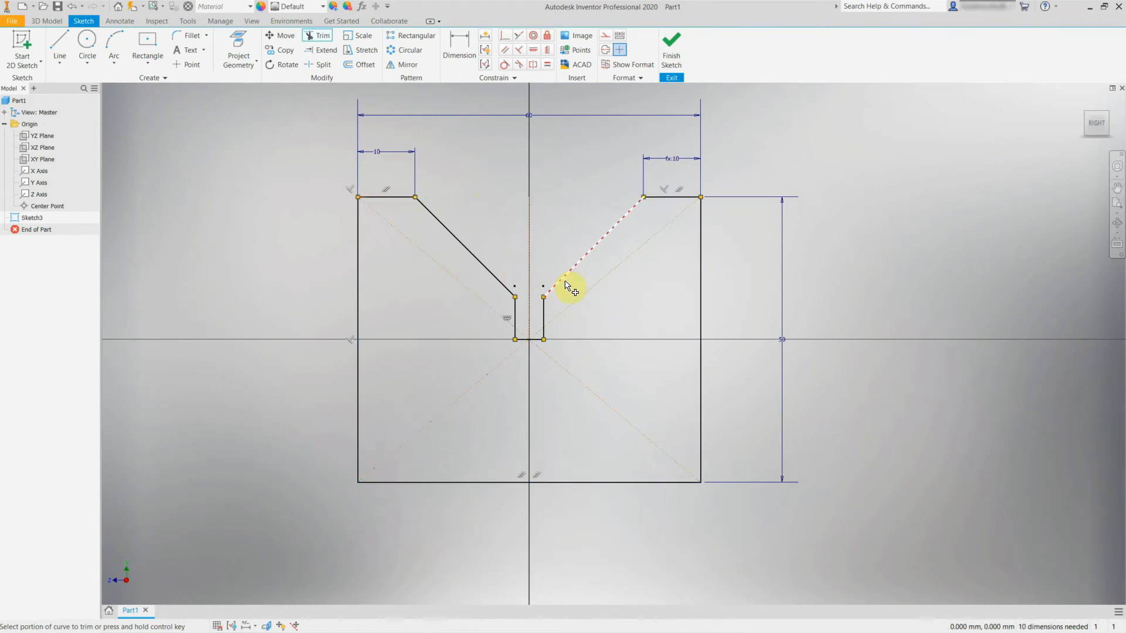
key("Escape")
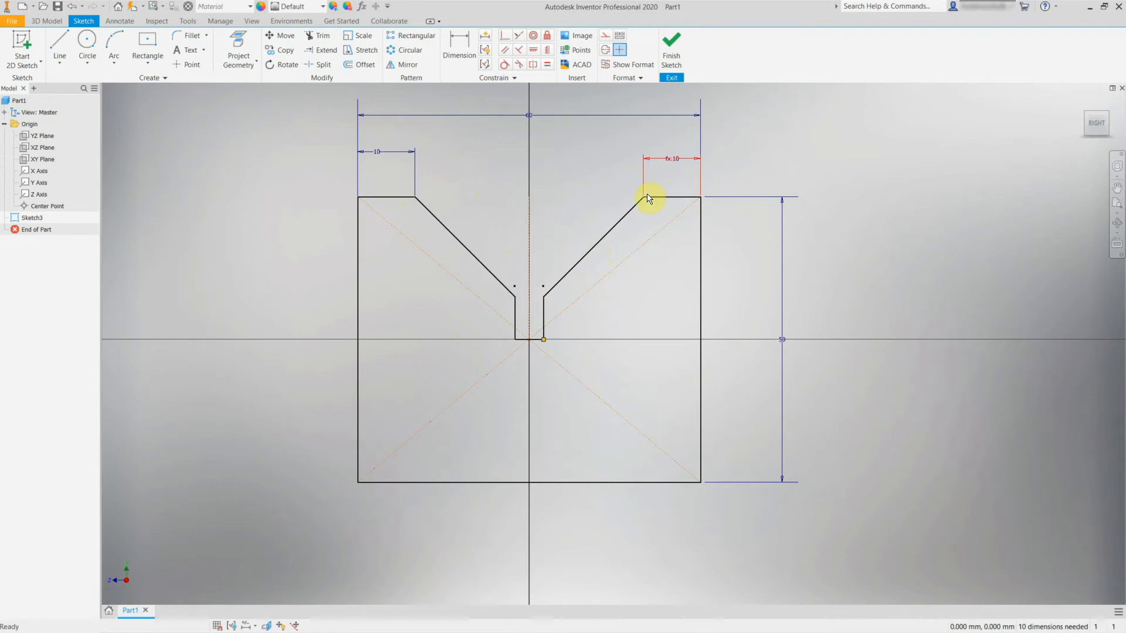
Dimension the slot's left vertical line at 2.5 mm from the vertical centerline.
left_click(567, 274)
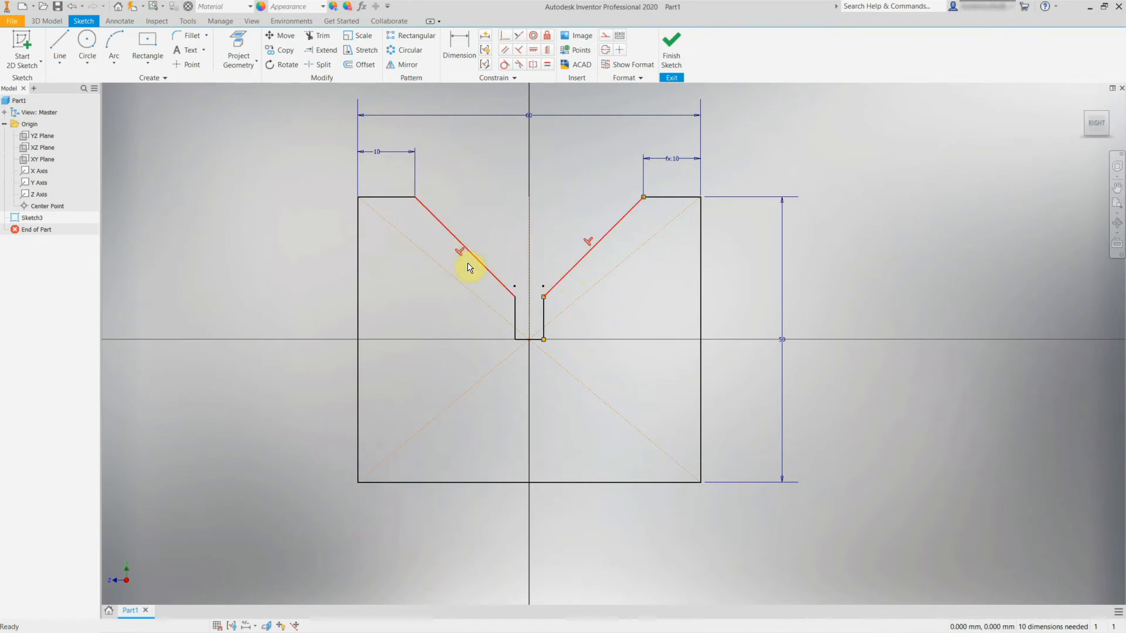
left_click(649, 318)
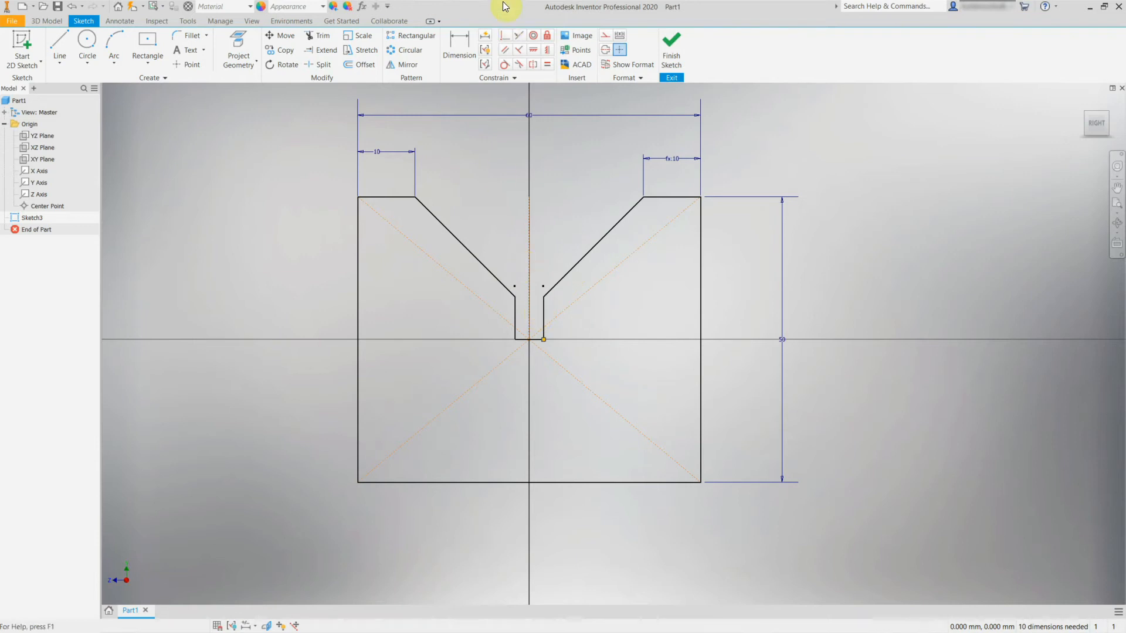
left_click(466, 43)
left_click(529, 317)
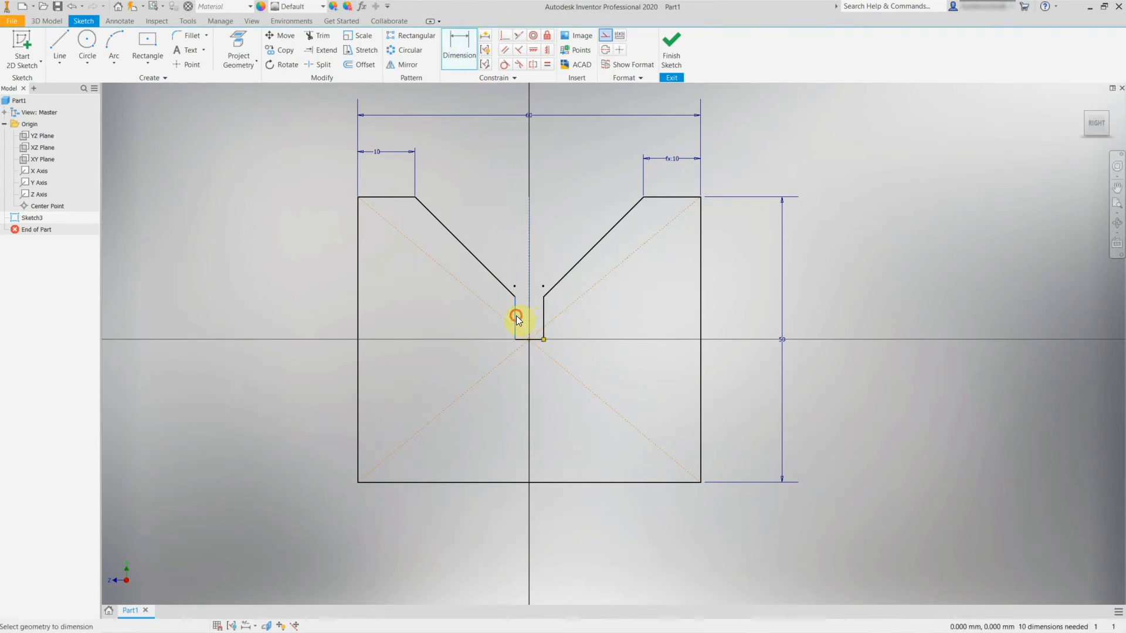
left_click(516, 315)
left_click(497, 229)
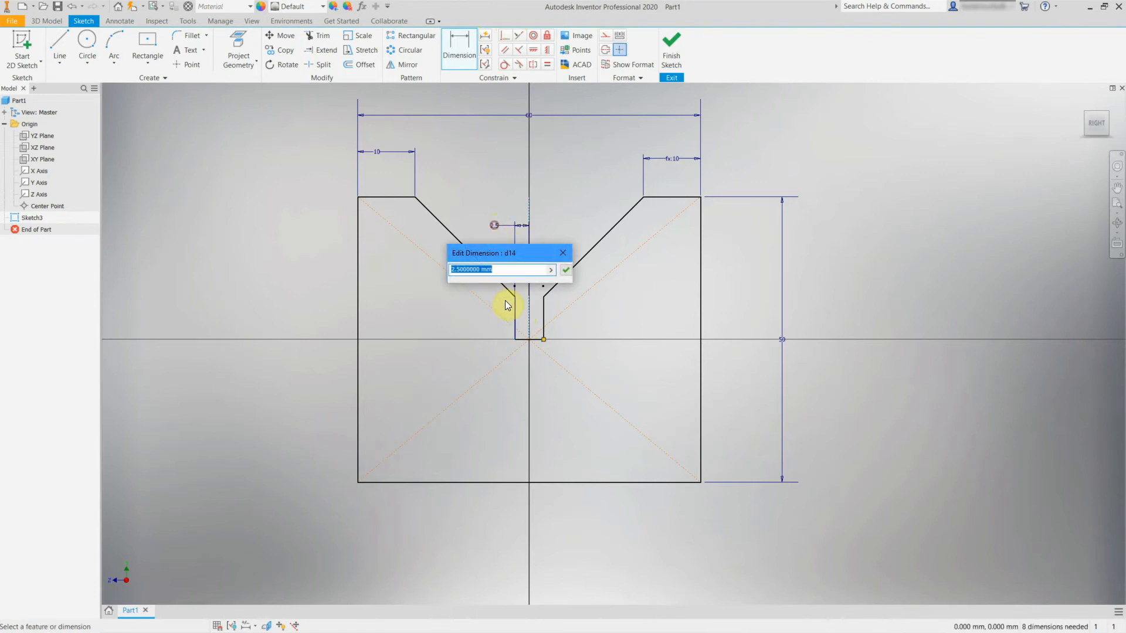
left_click(566, 270)
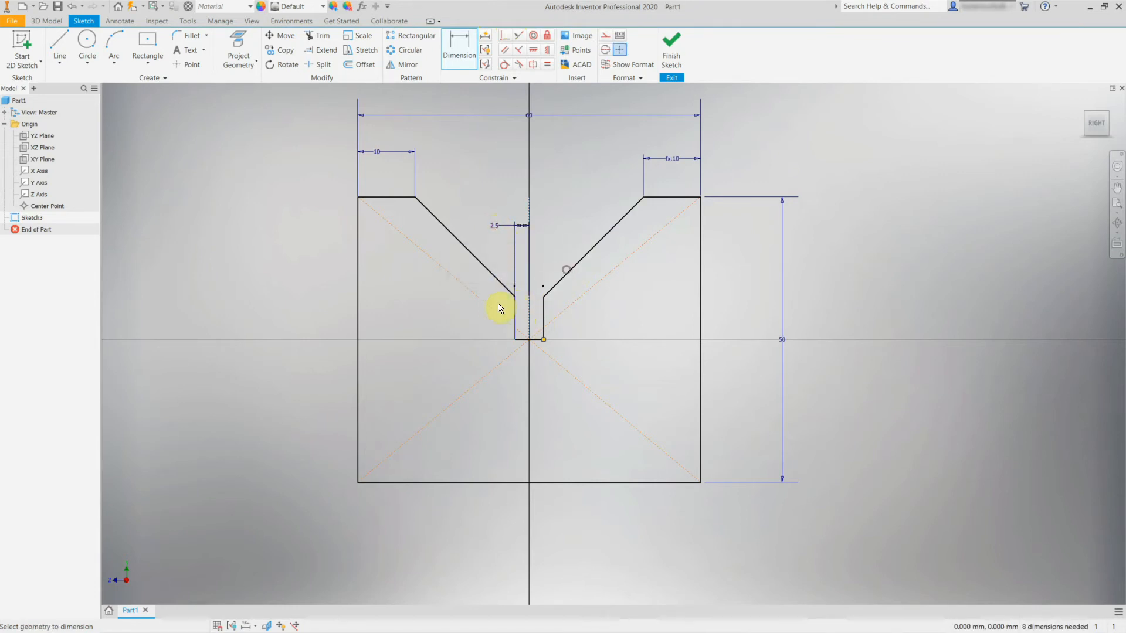
Dimension the slot's bottom line at 25 mm below the profile's top edge.
left_click(539, 340)
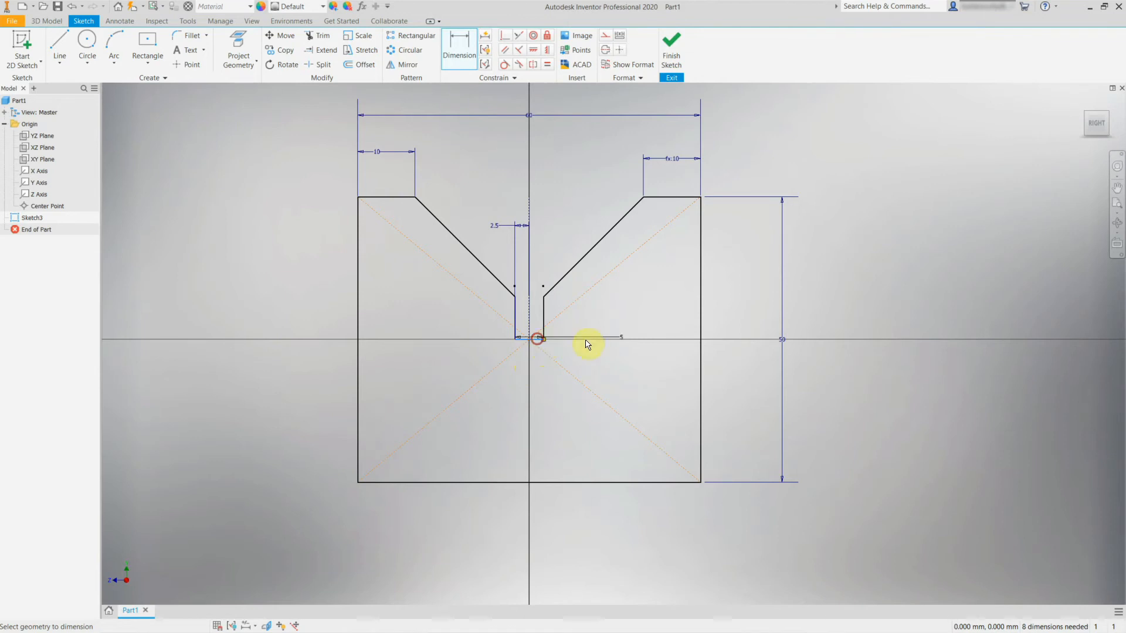
left_click(687, 199)
left_click(746, 273)
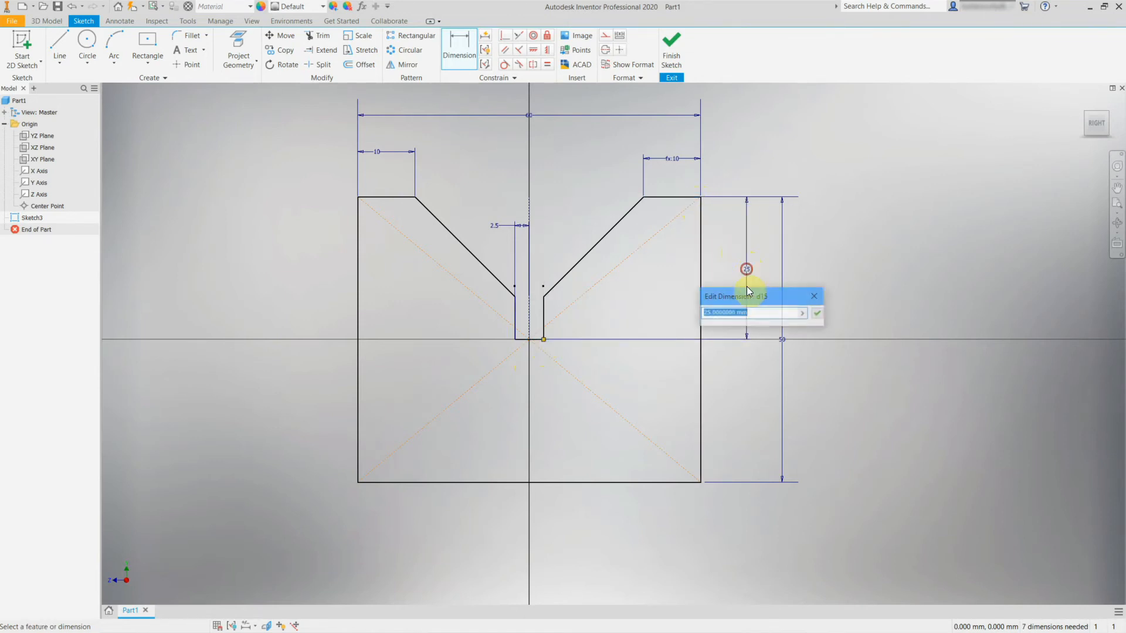
left_click(818, 317)
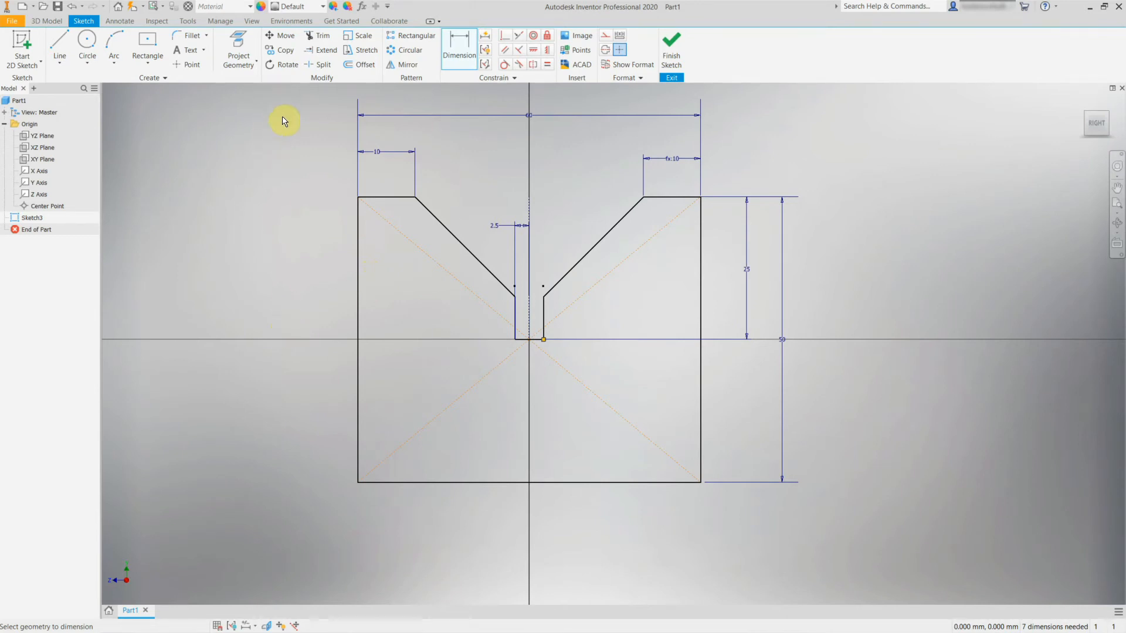
left_click(59, 47)
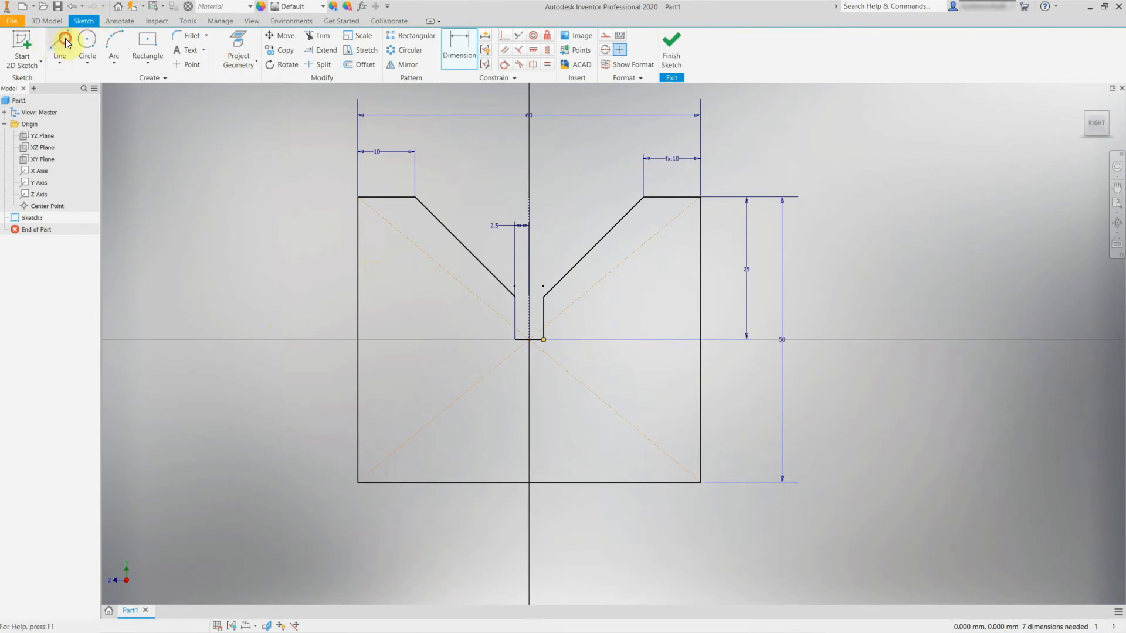
left_click(332, 406)
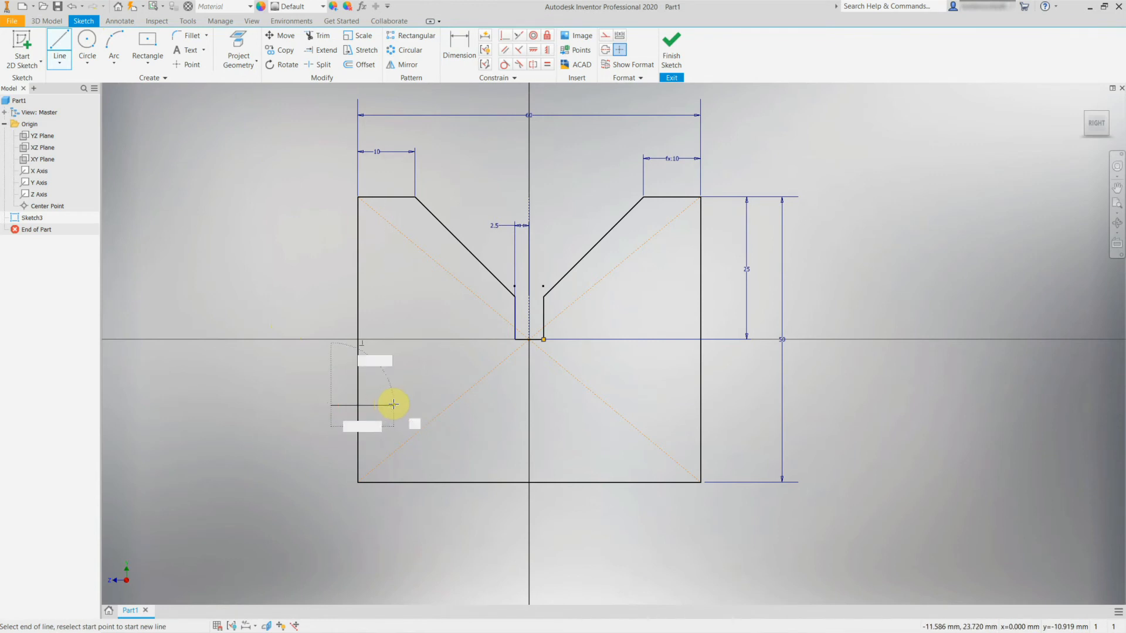
left_click(387, 402)
key("Escape")
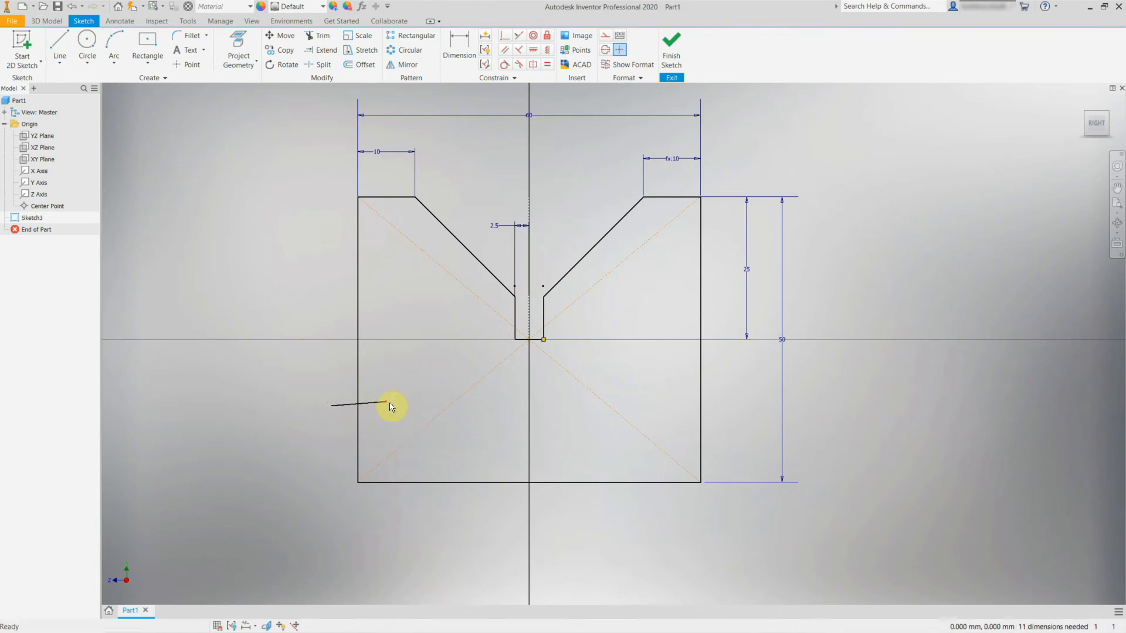
key("ctrl+z")
Draw a three-line open recess across the profile's left edge, its lower horizontal line about 12.5 mm above the bottom edge.
left_click(59, 47)
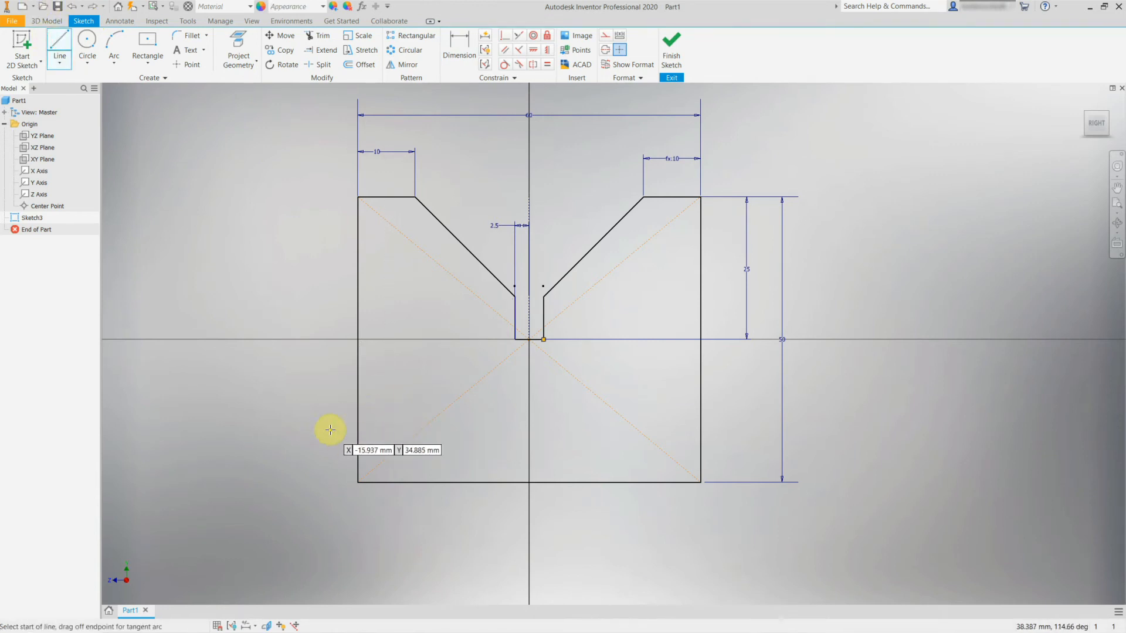
left_click(337, 410)
left_click(386, 411)
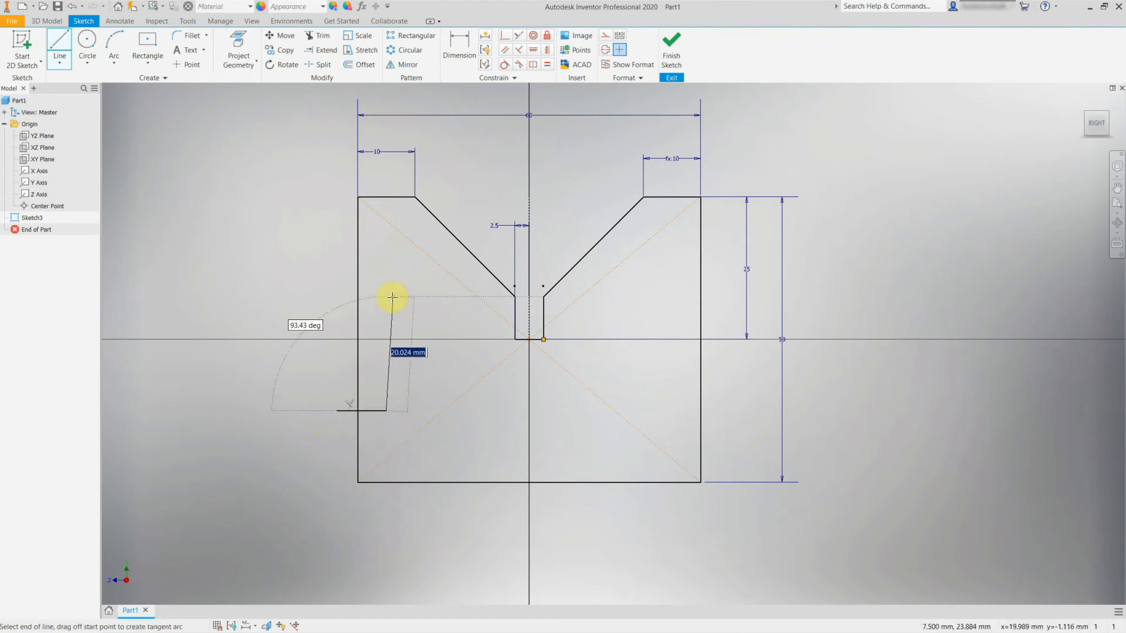
left_click(386, 263)
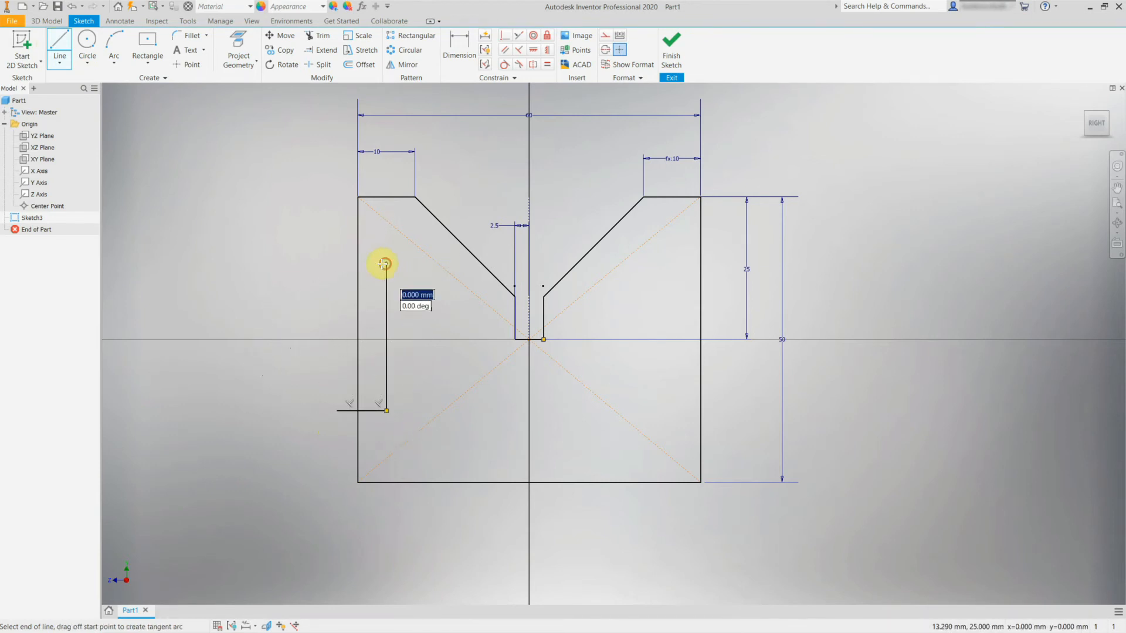
left_click(332, 263)
key("Escape")
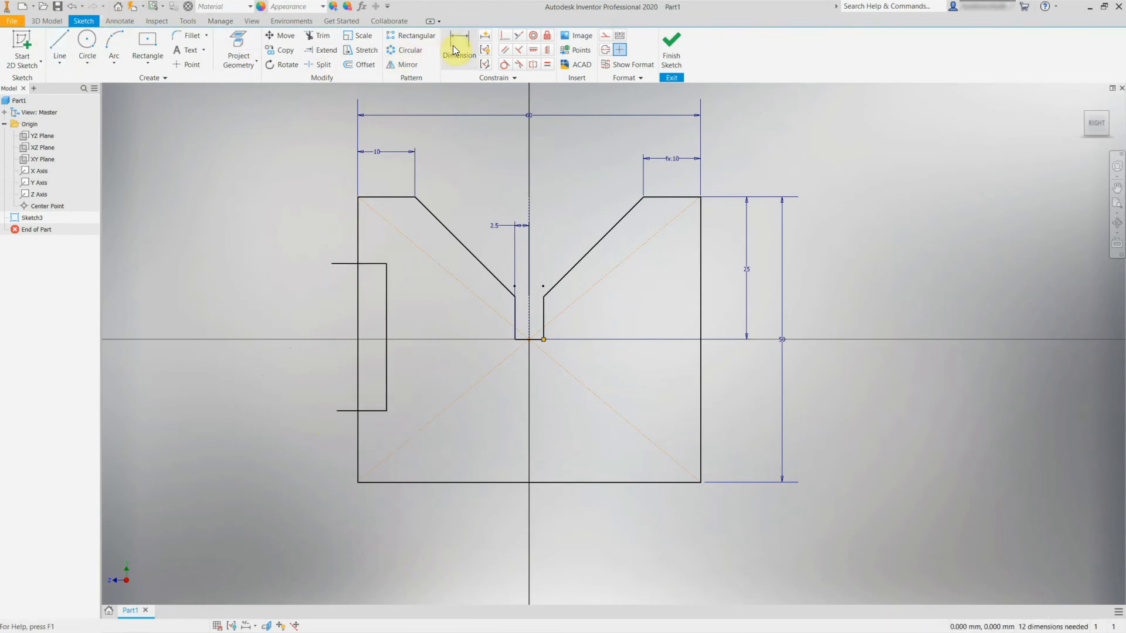
Dimension the recess's lower horizontal line at 15 mm above the profile's bottom edge.
left_click(459, 47)
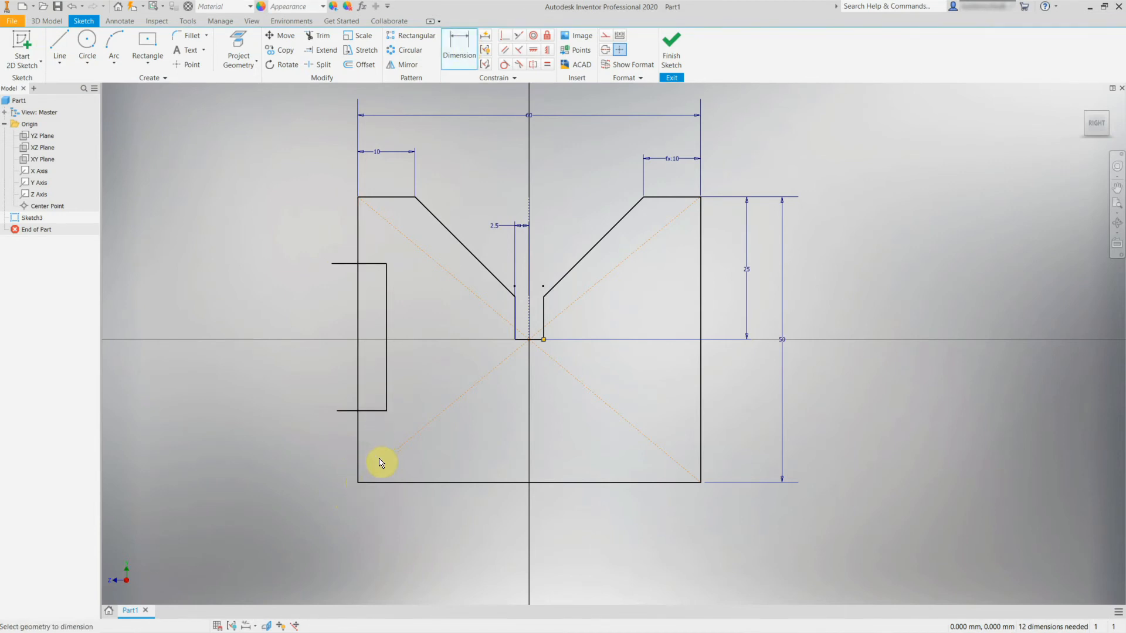
left_click(378, 483)
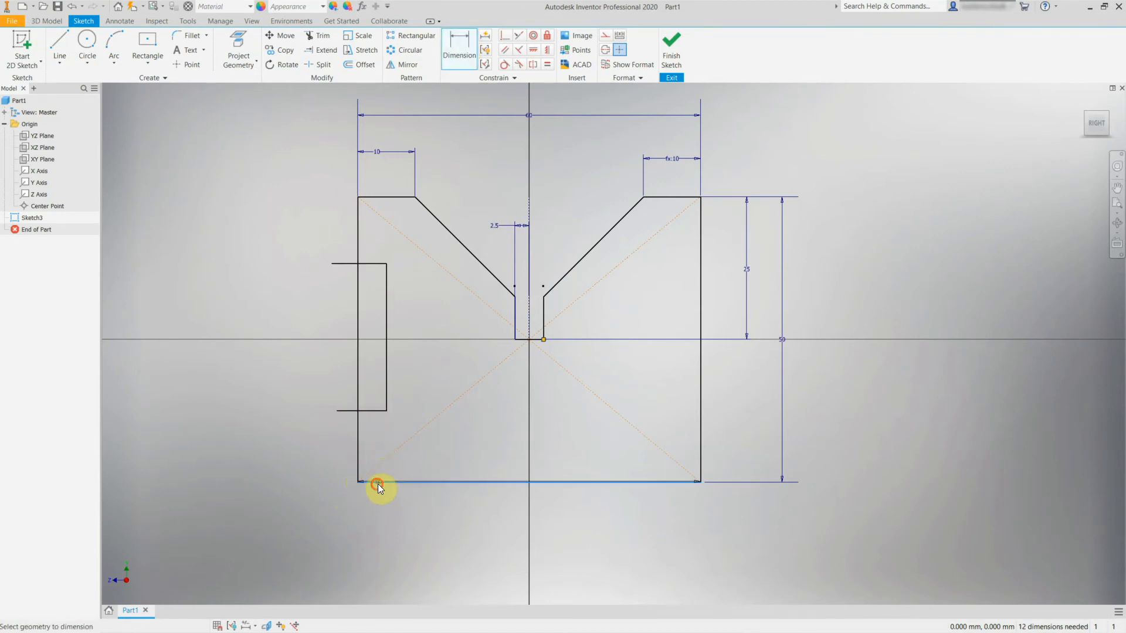
left_click(374, 411)
left_click(314, 449)
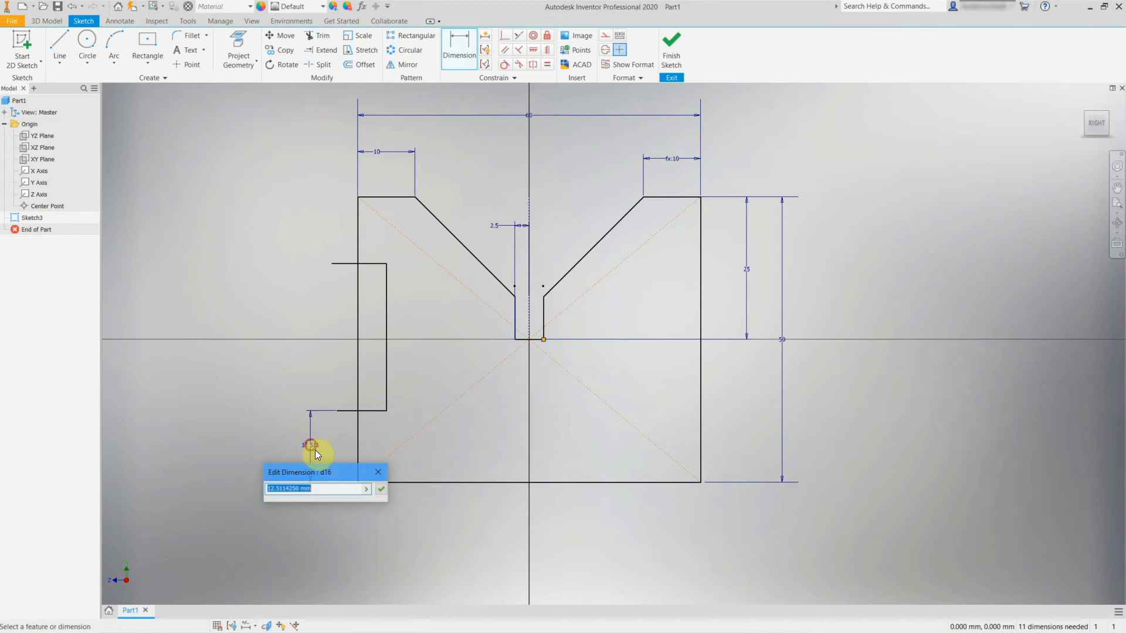
type("15")
left_click(382, 492)
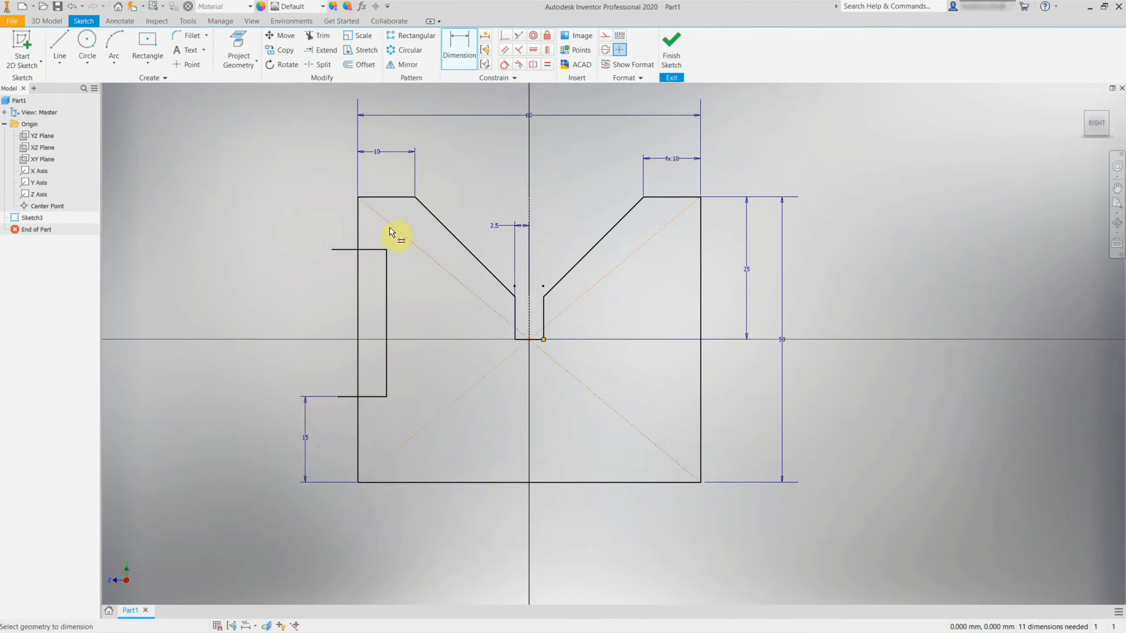
Dimension the recess's upper horizontal line at 15 mm below the profile's top edge.
left_click(381, 199)
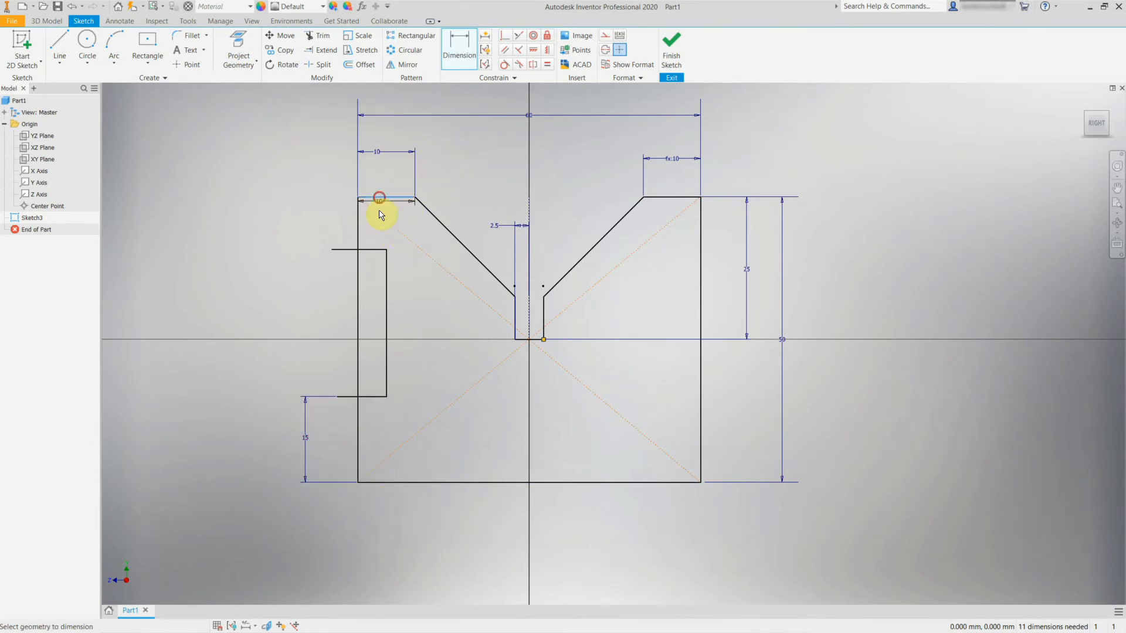
left_click(370, 251)
left_click(303, 230)
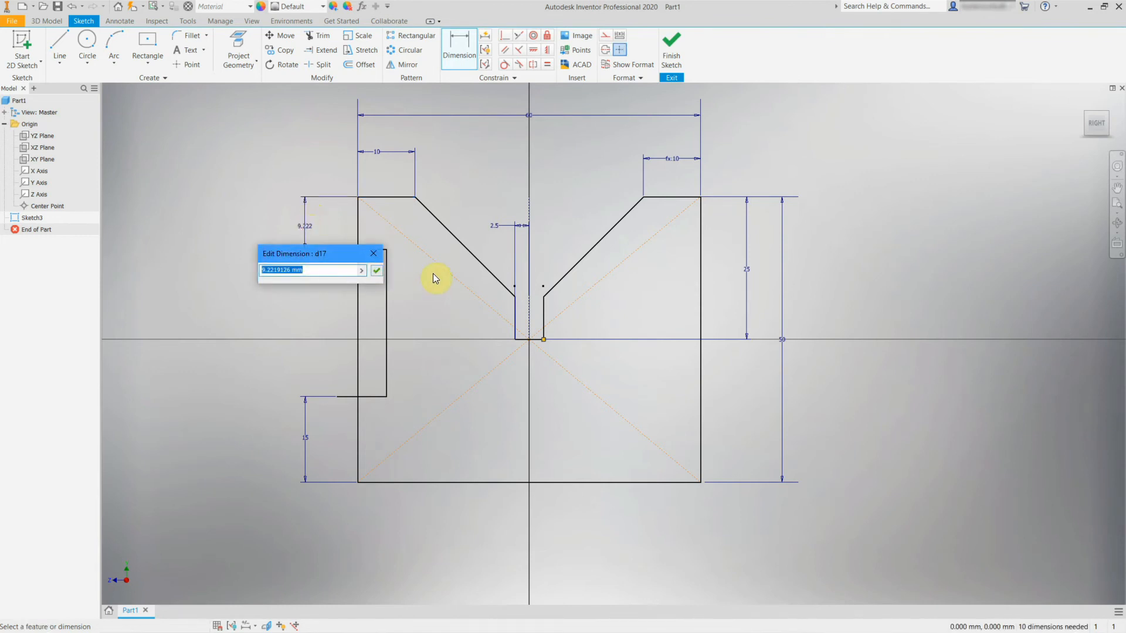
type("15")
key("Return")
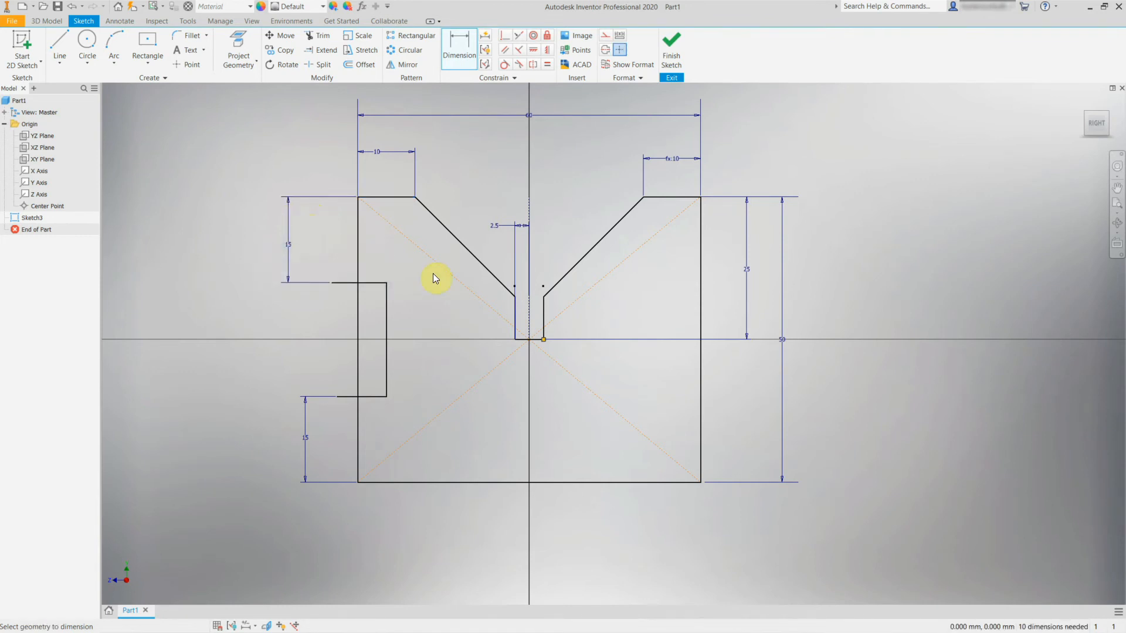
Try dimensioning the recess height between its two horizontal lines at 20 mm, and remove that dimension.
left_click(369, 283)
left_click(370, 396)
left_click(304, 353)
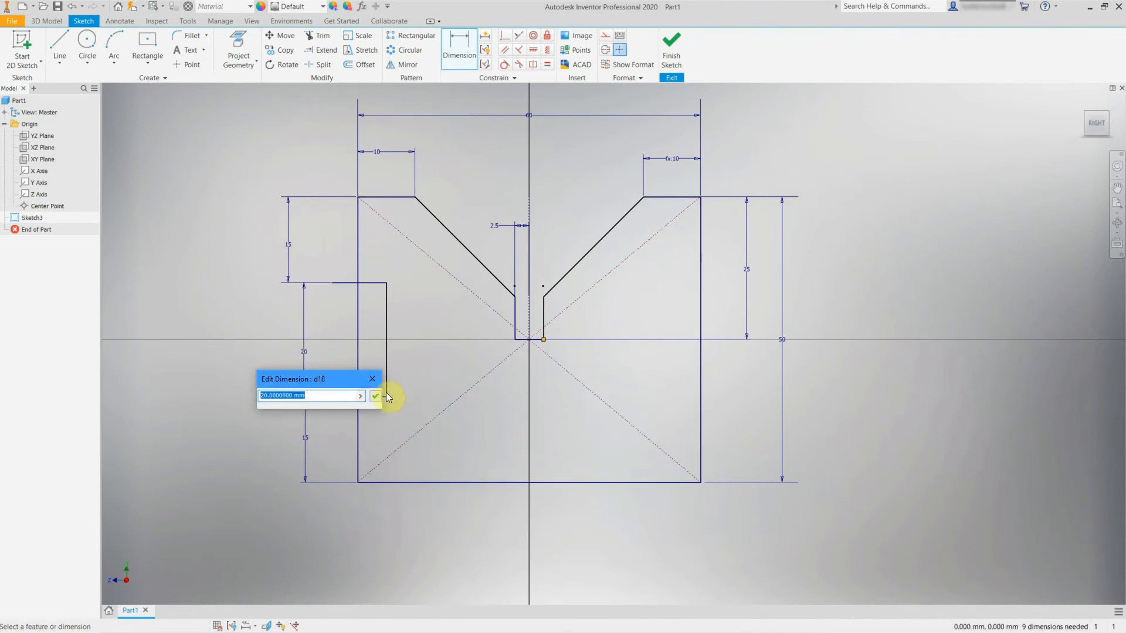
left_click(376, 395)
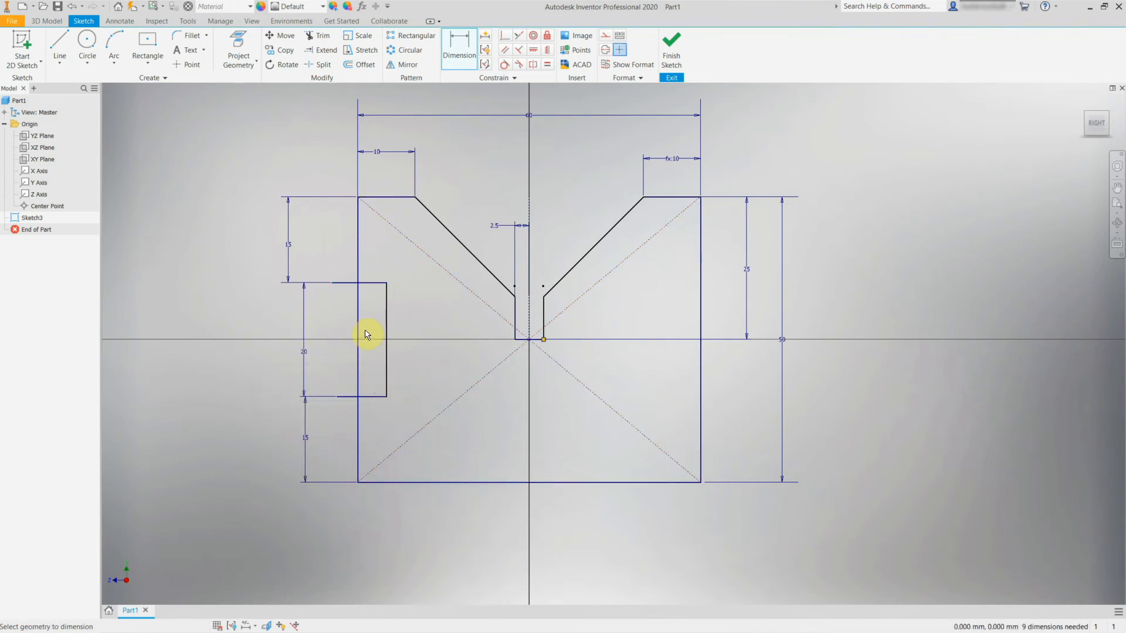
left_click(303, 334)
key("Delete")
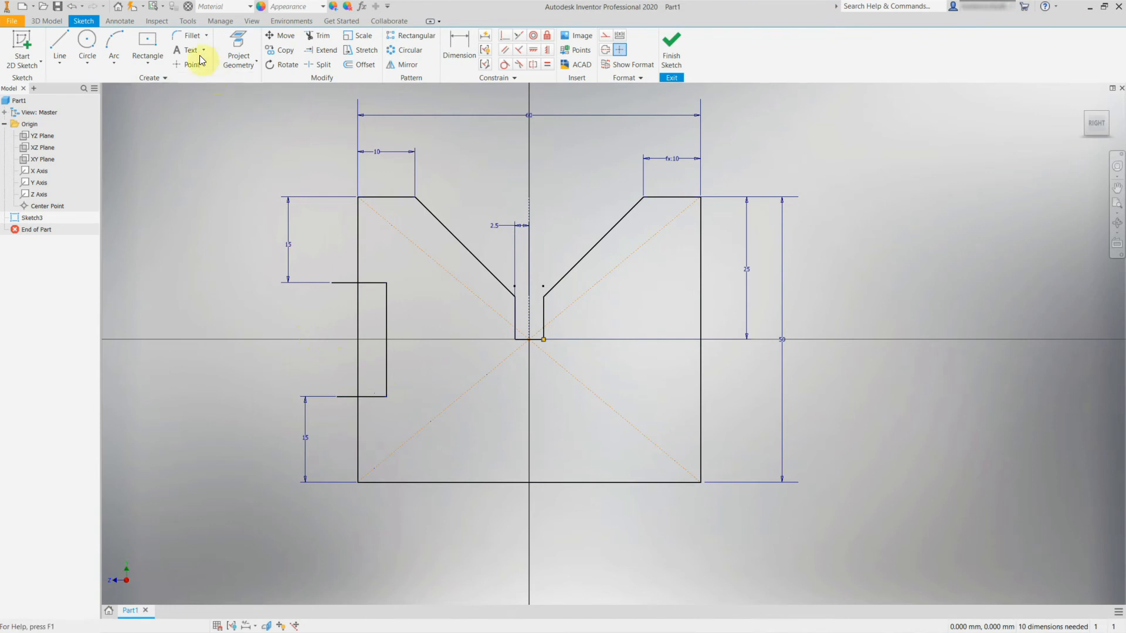
Trim the left edge between the recess's horizontal lines and their ends protruding outside the profile.
left_click(309, 36)
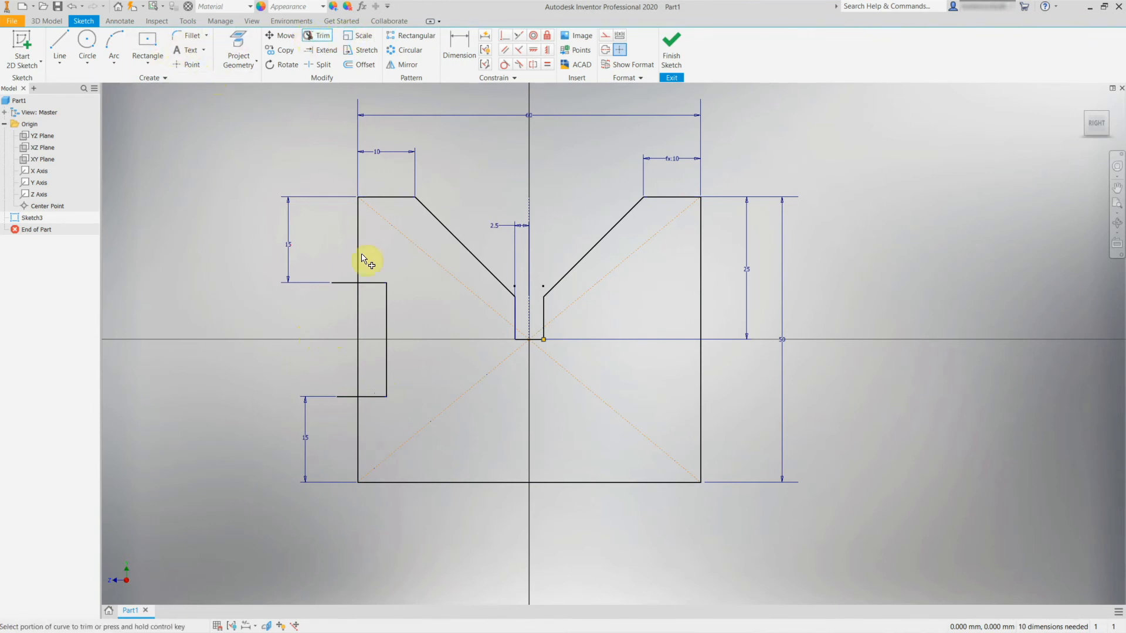
left_click(356, 299)
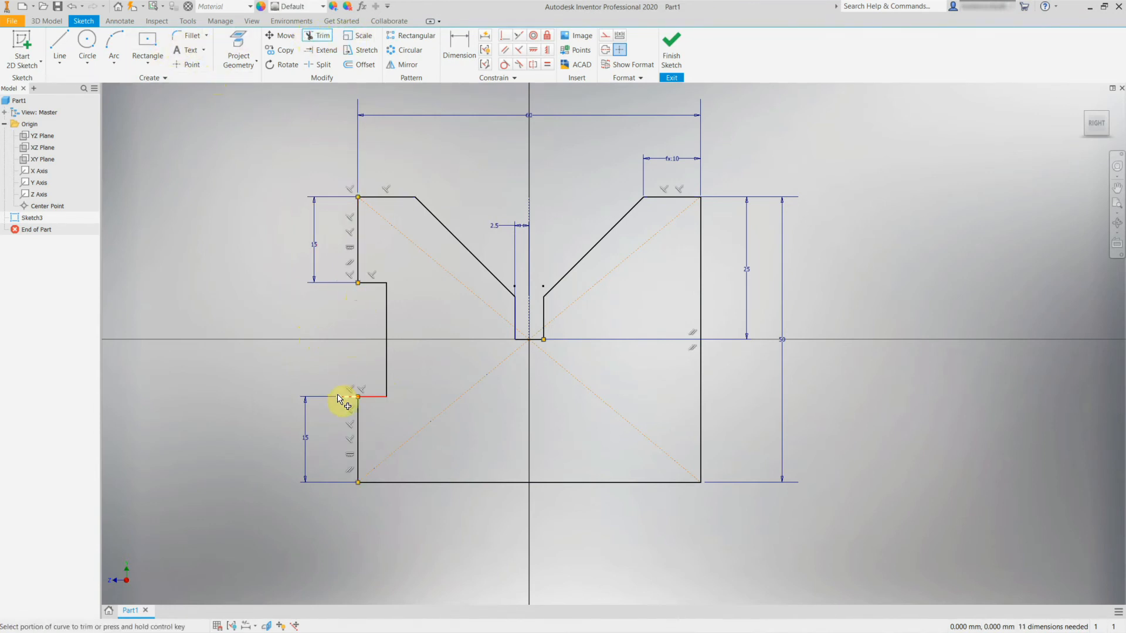
key("Escape")
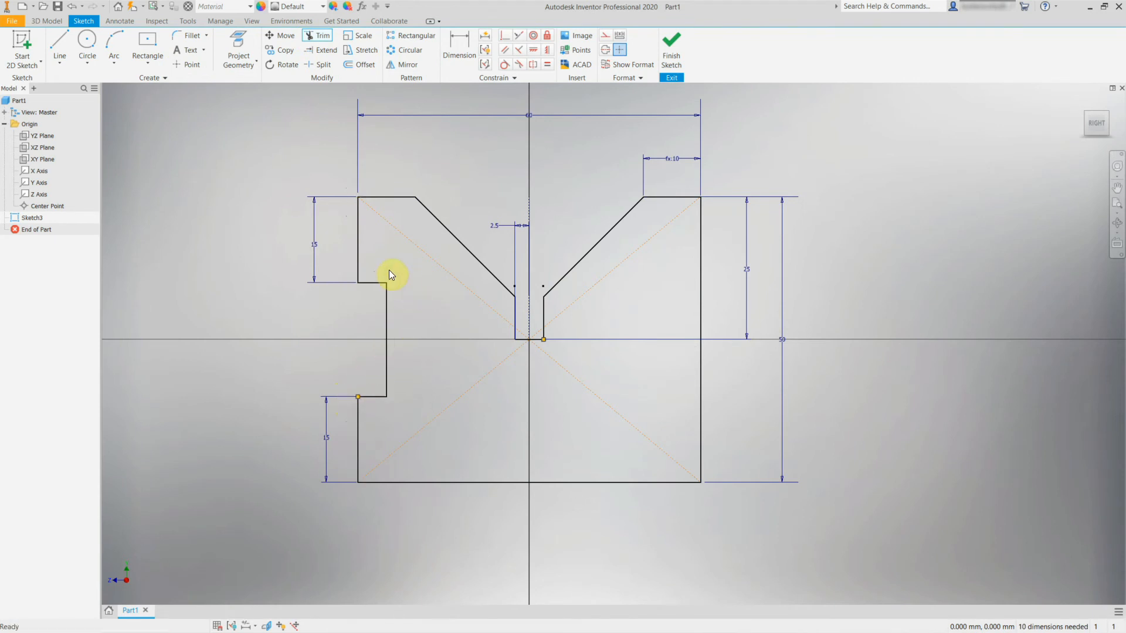
Mirror the recess's upper horizontal line and vertical line about the vertical centerline.
left_click(382, 283)
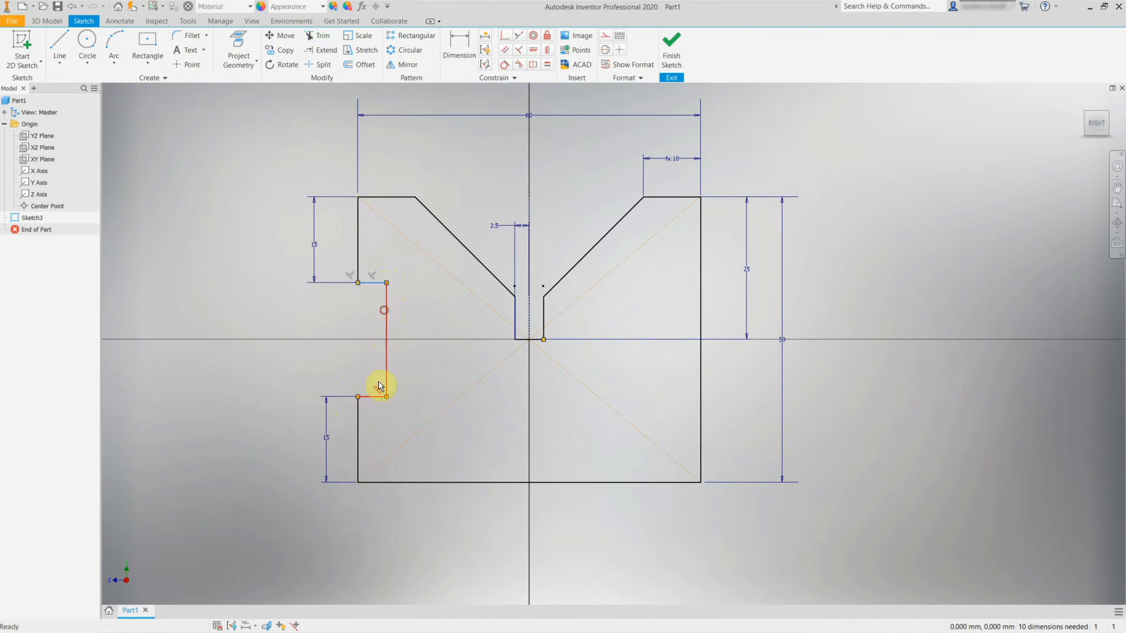
left_click(376, 402)
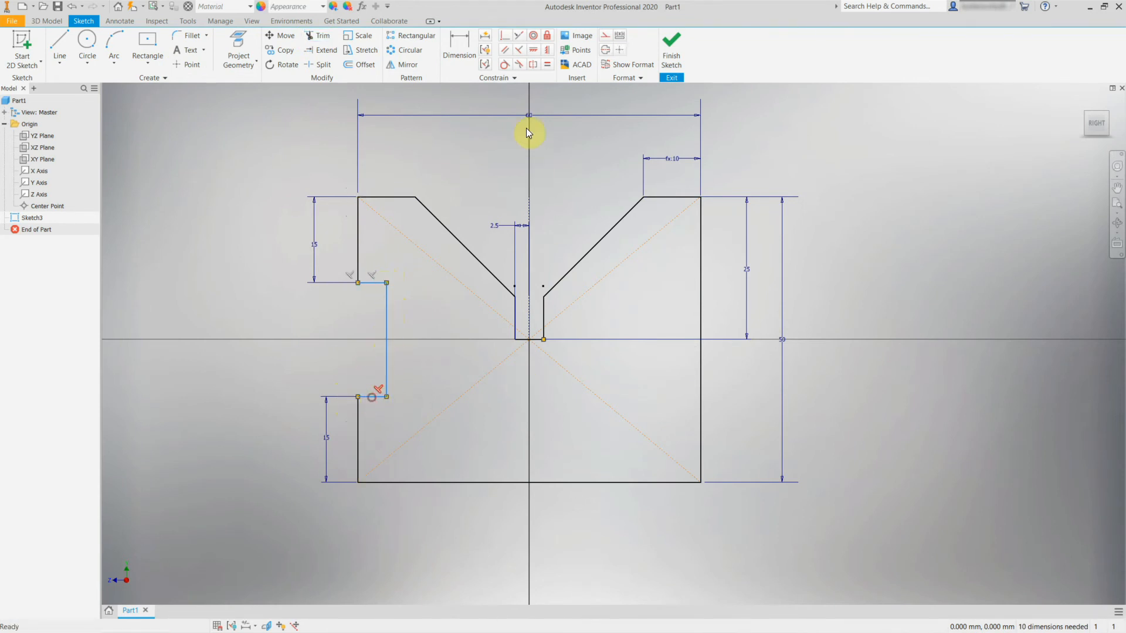
left_click(404, 64)
left_click(168, 115)
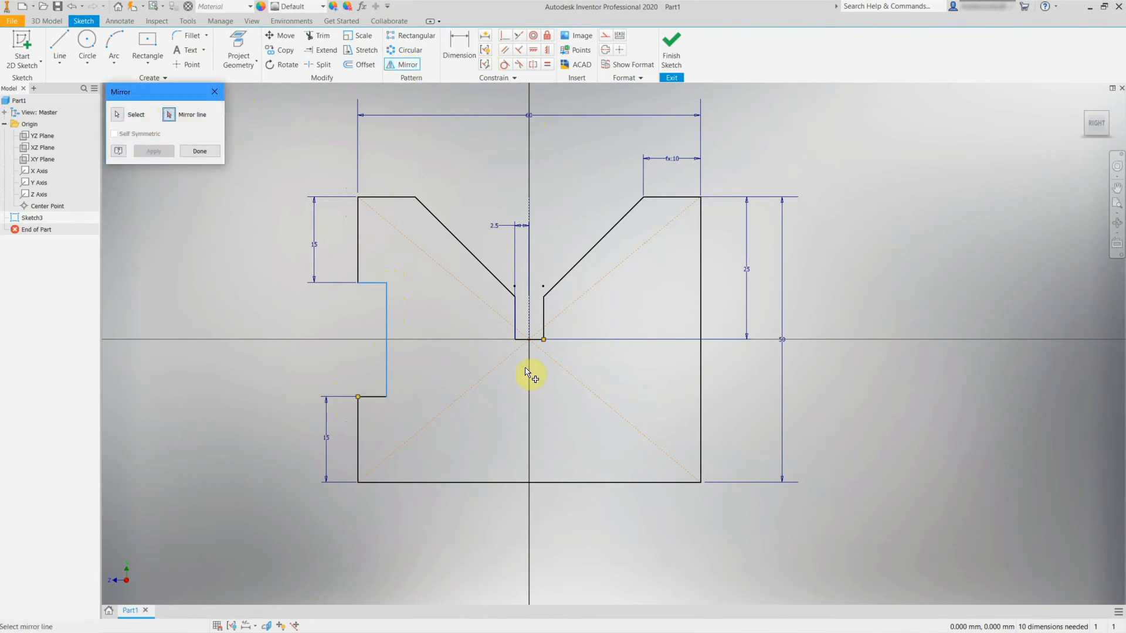
left_click(533, 321)
left_click(156, 151)
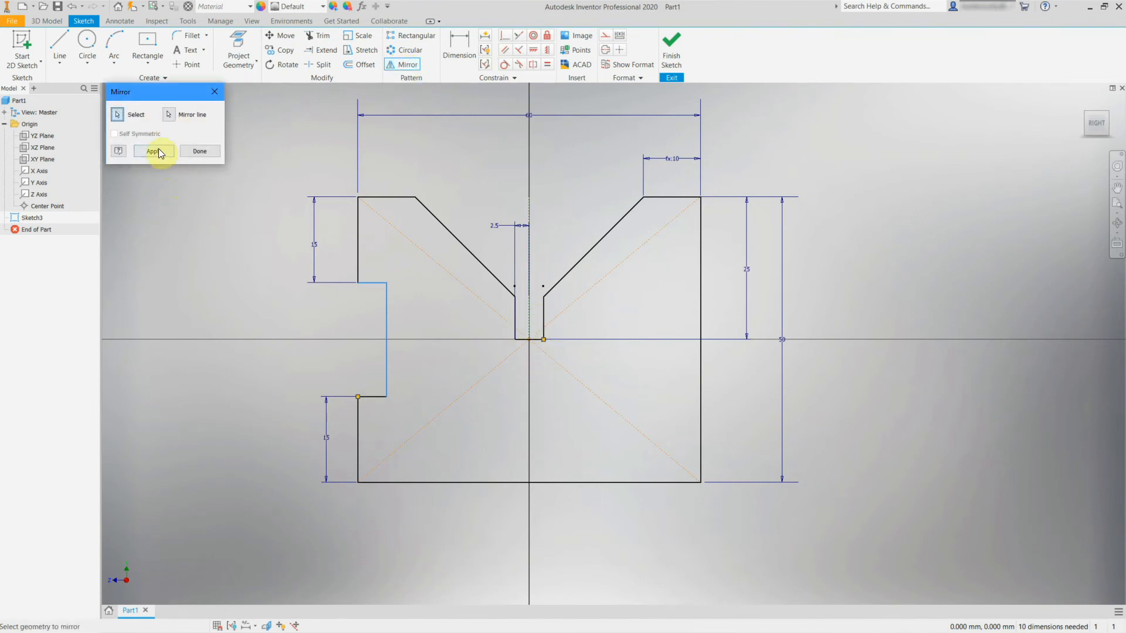
left_click(186, 152)
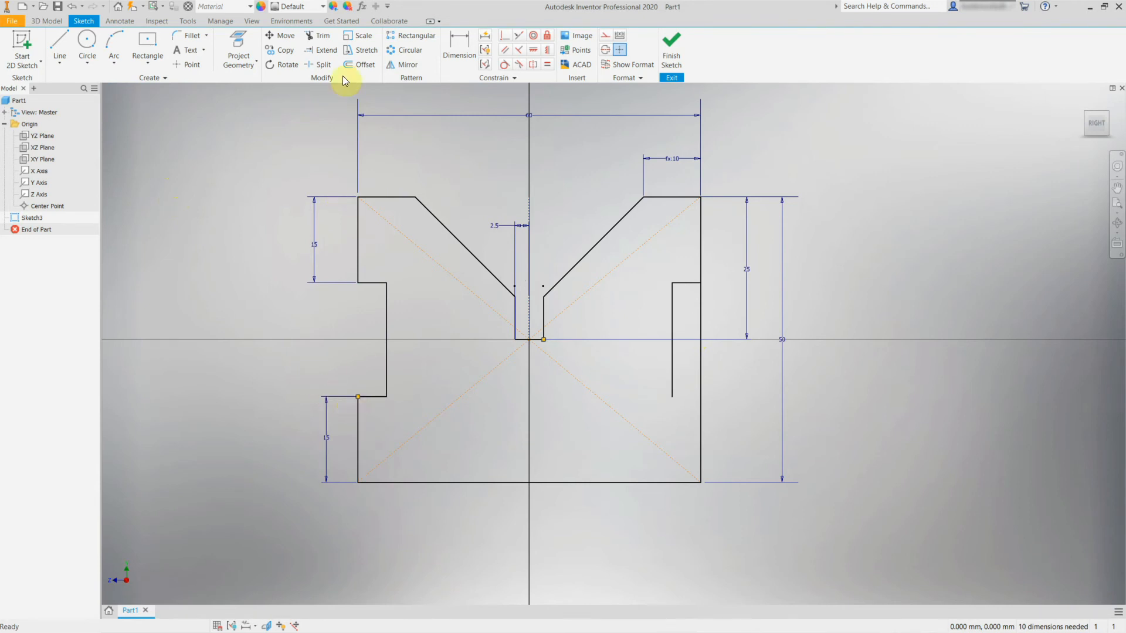
Mirror the left recess's lower horizontal line about the vertical centerline and trim the profile's right edge across the recess opening.
left_click(407, 64)
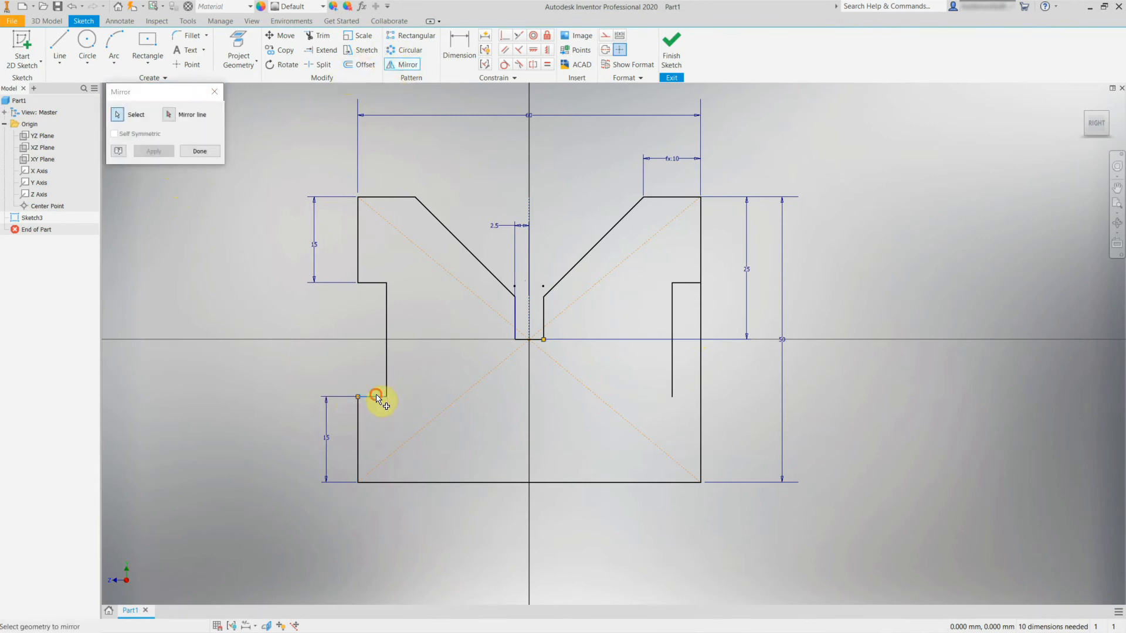
left_click(381, 396)
left_click(168, 115)
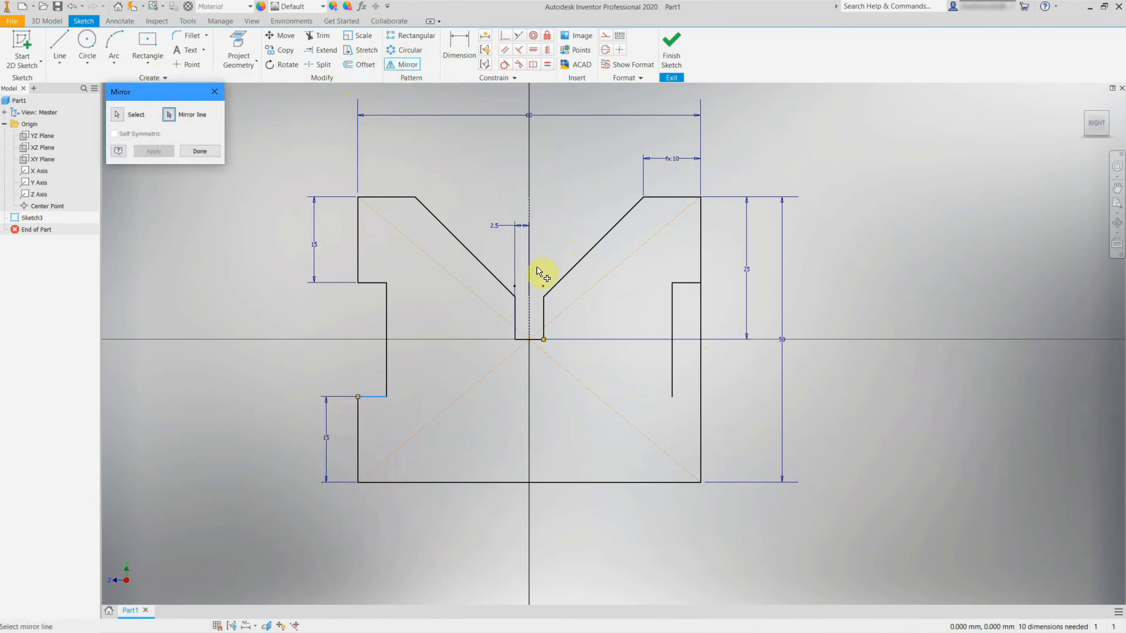
left_click(530, 323)
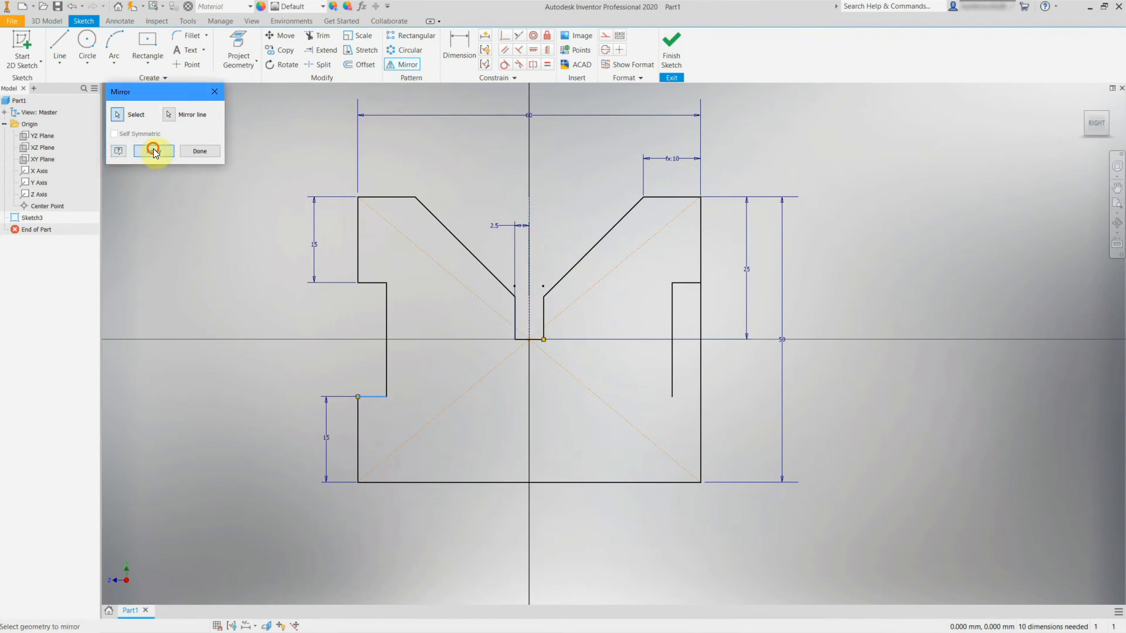
left_click(154, 151)
left_click(200, 152)
left_click(317, 36)
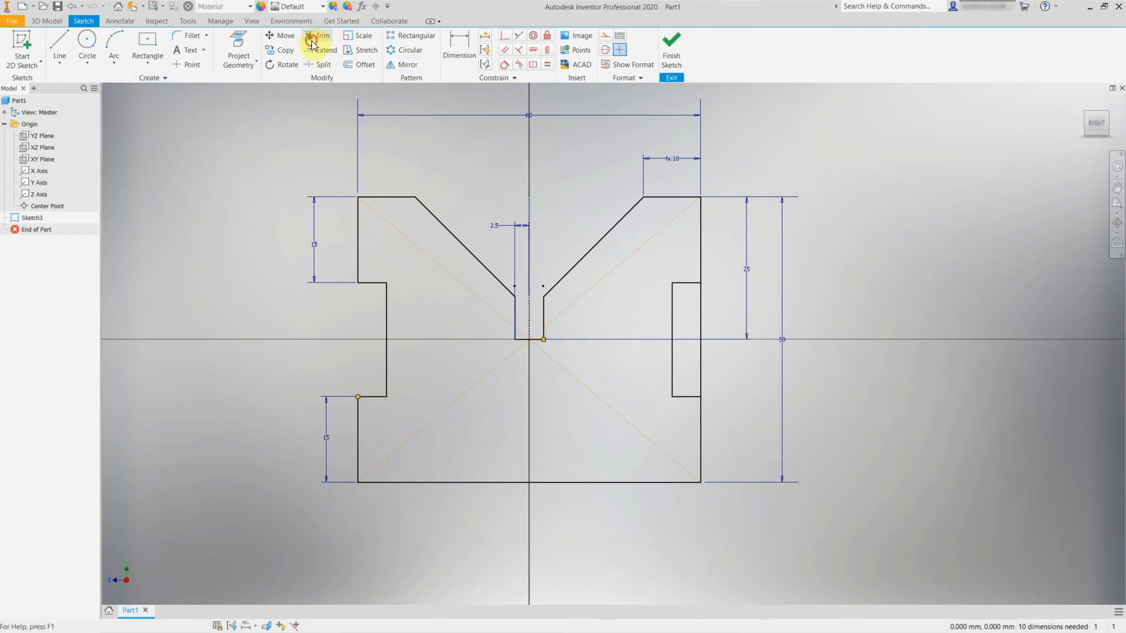
left_click(704, 326)
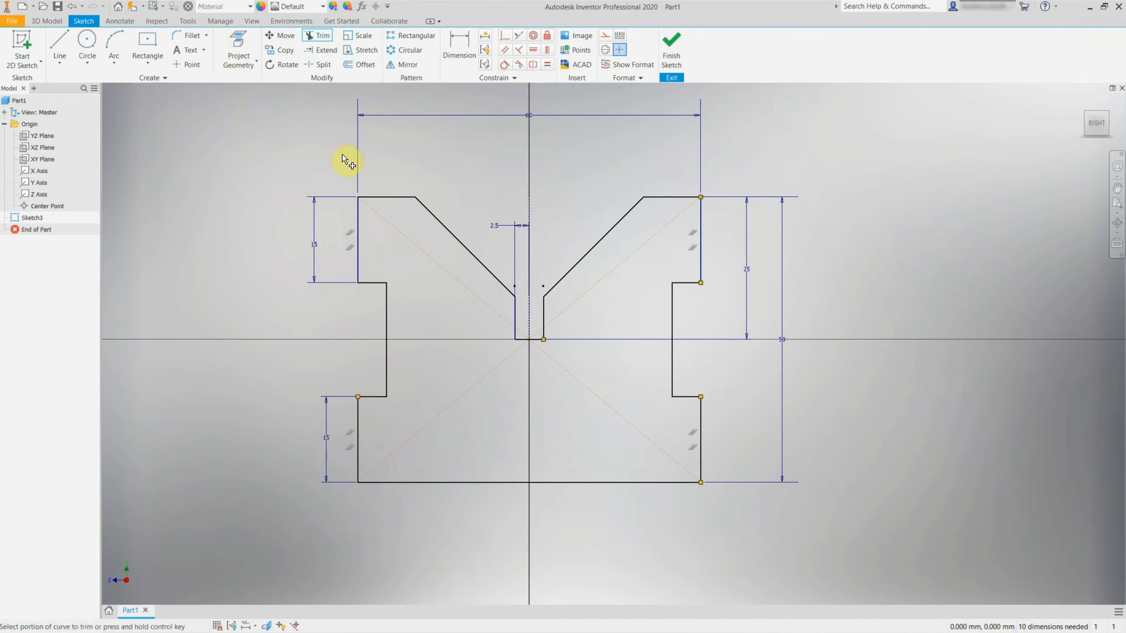
Chamfer the four outer corners on the profile's left side by 2 mm, including both corners at the recess opening.
left_click(207, 36)
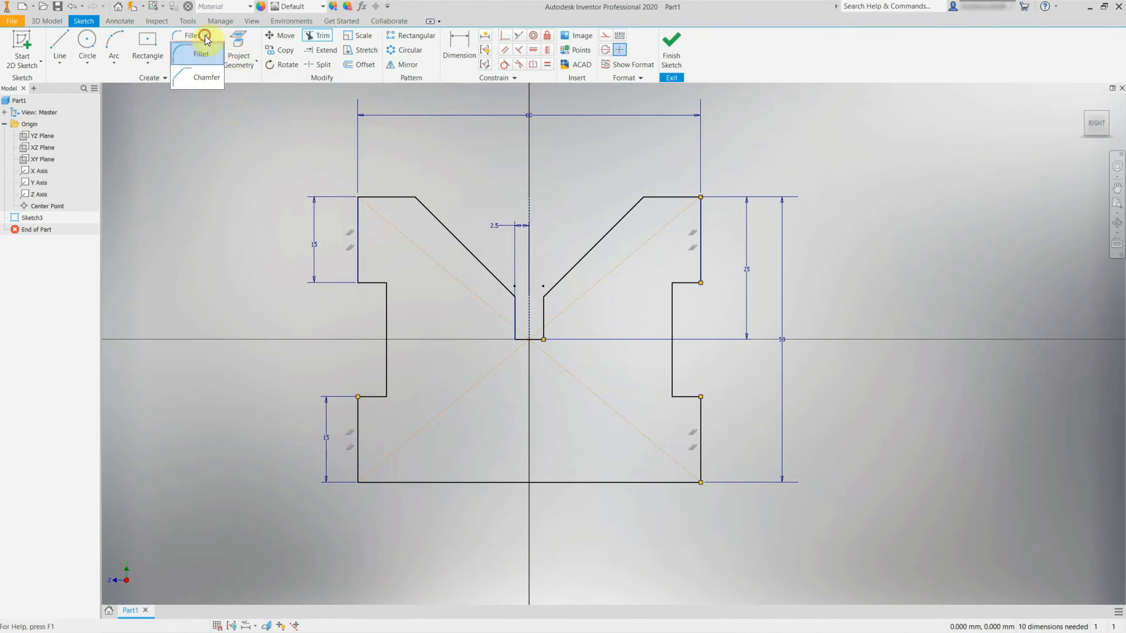
left_click(203, 79)
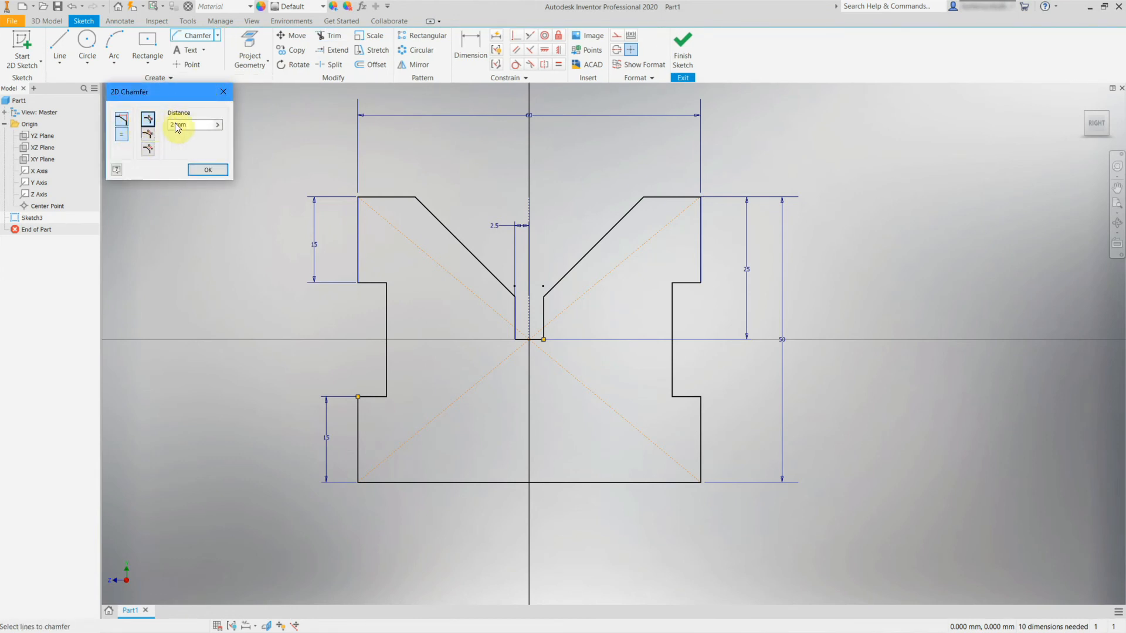
left_click(376, 198)
left_click(359, 210)
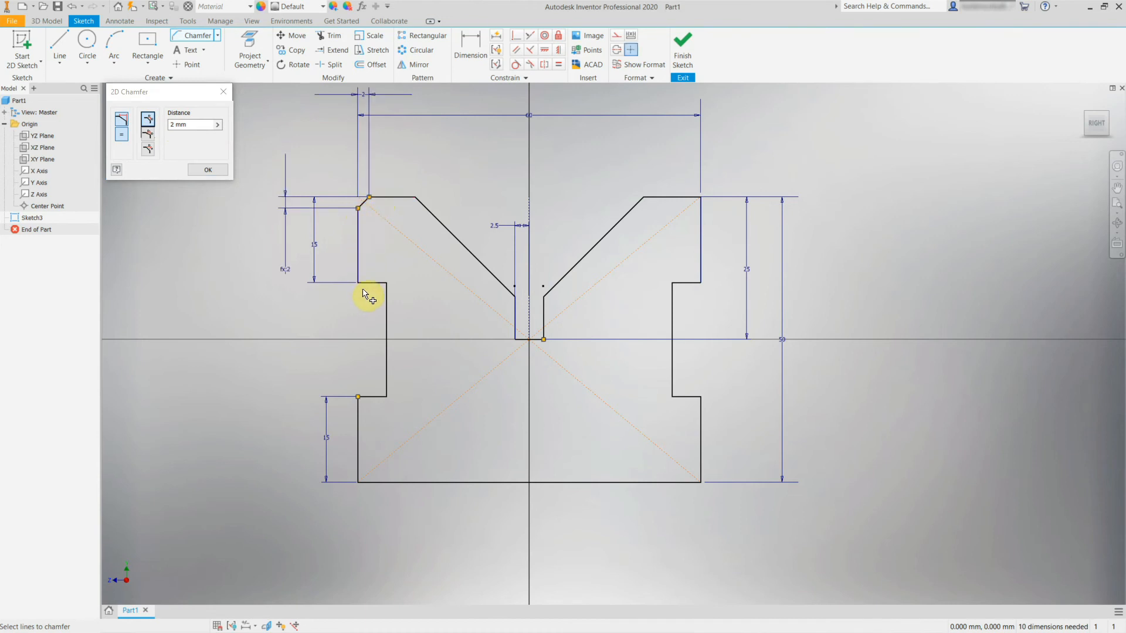
left_click(358, 259)
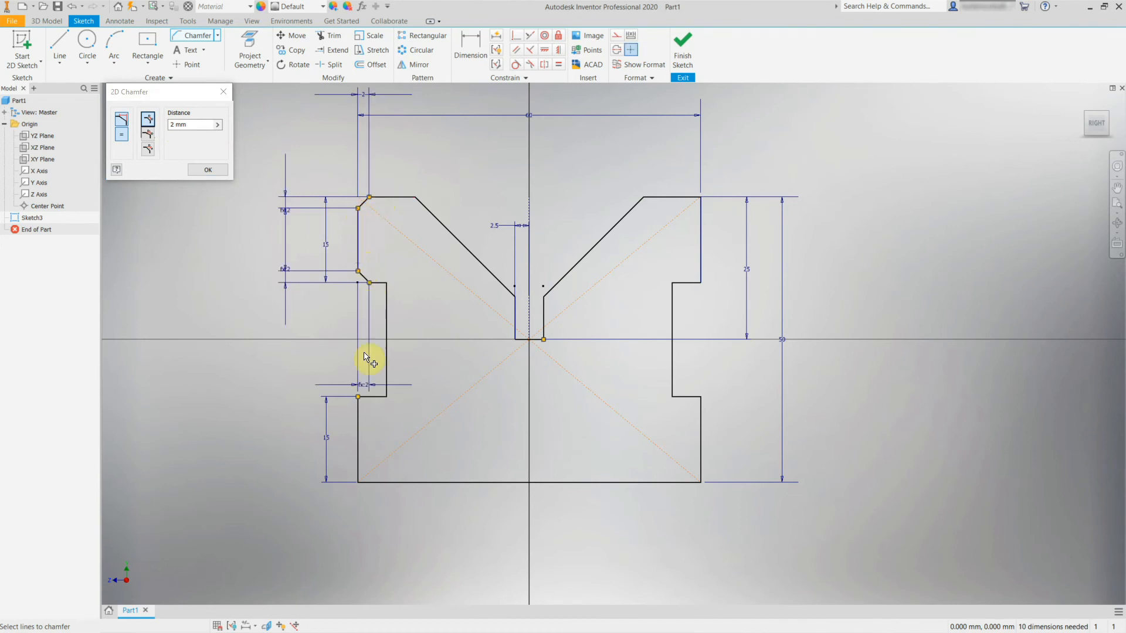
left_click(360, 413)
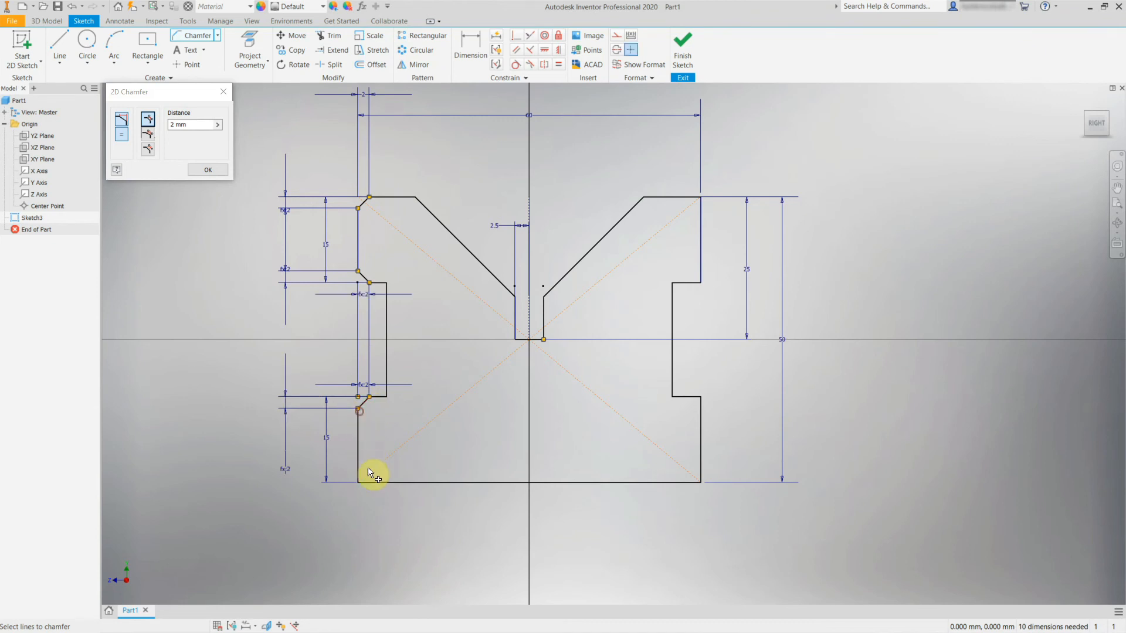
left_click(361, 467)
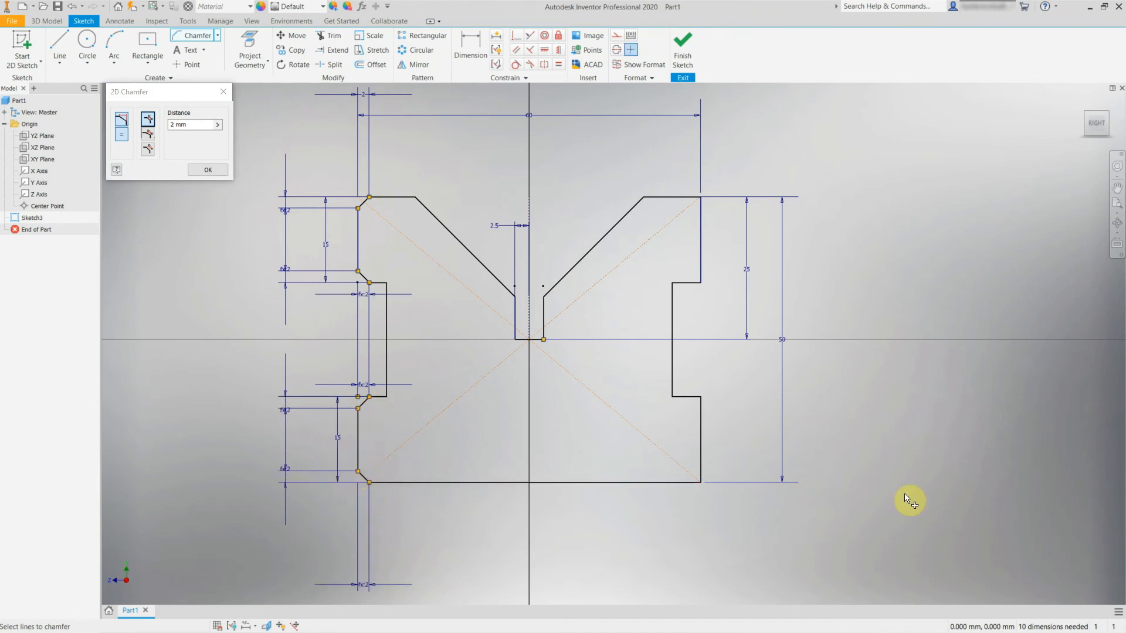
Chamfer the four matching outer corners on the profile's right side by 2 mm.
left_click(701, 456)
left_click(690, 483)
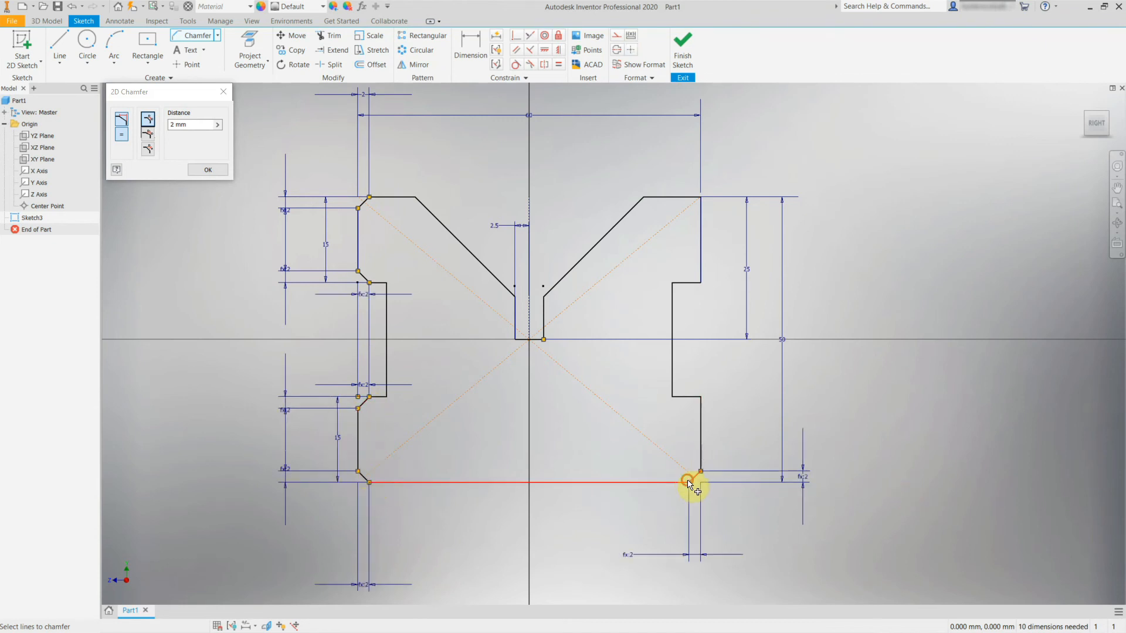
left_click(702, 407)
left_click(695, 397)
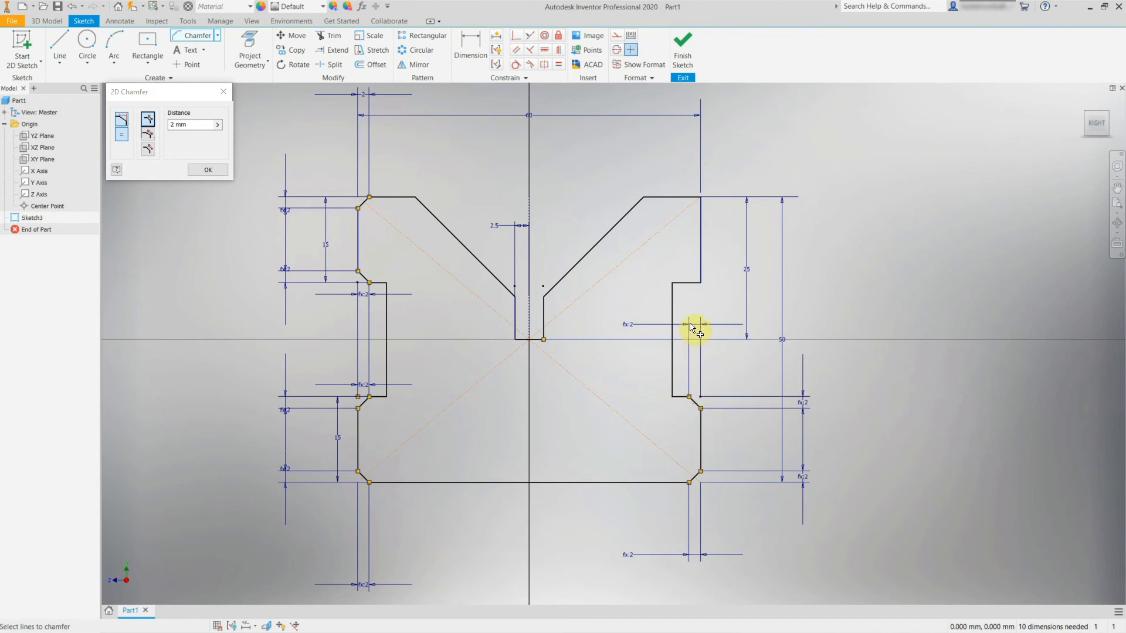
left_click(701, 270)
left_click(701, 263)
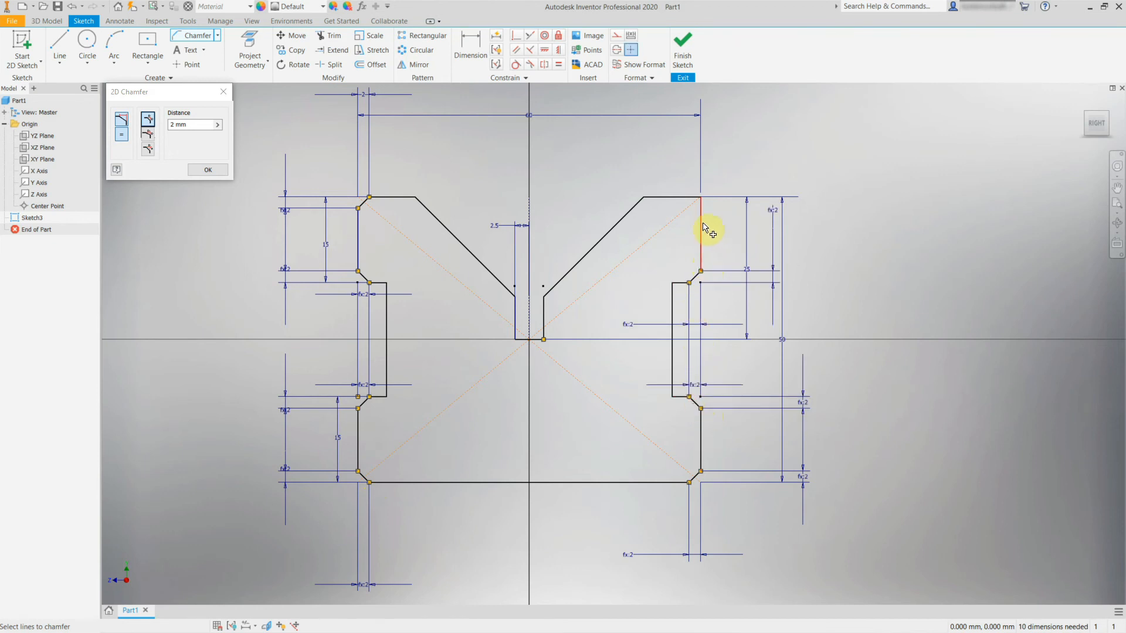
left_click(682, 198)
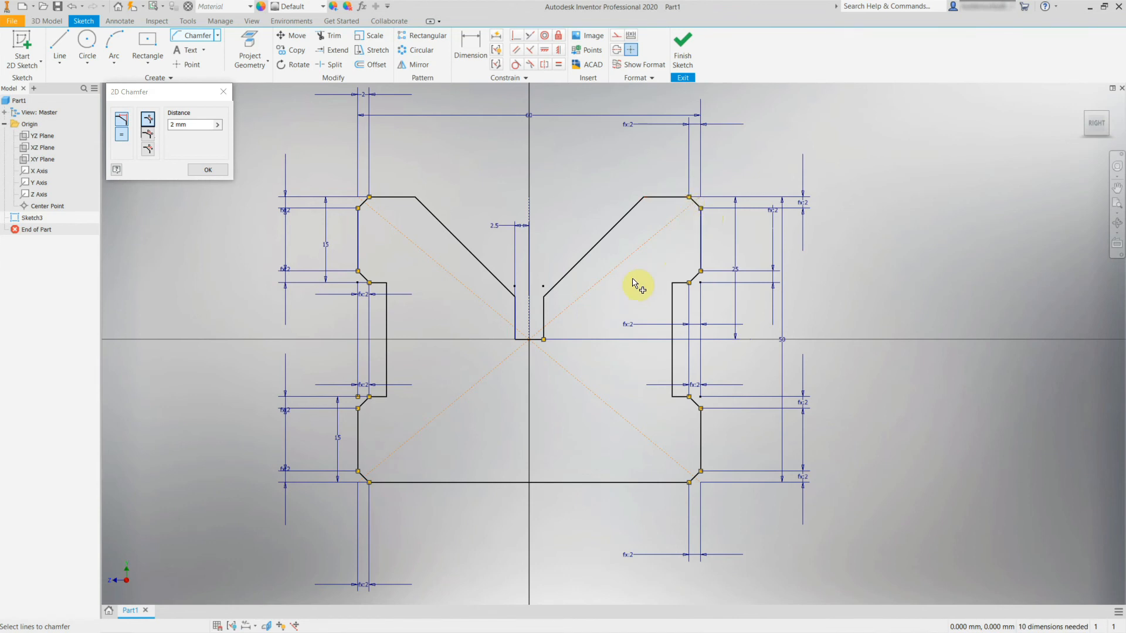
left_click(224, 93)
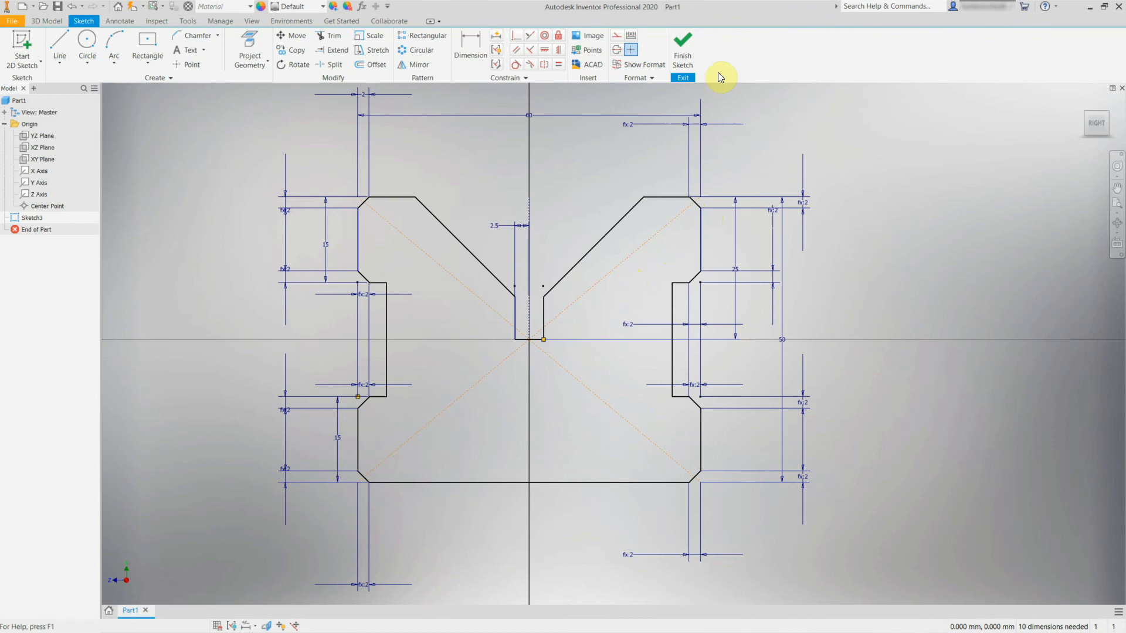
Finish the sketch and set up an extrusion of the V-block profile with a distance of 80 mm.
left_click(683, 47)
middle_click_drag(679, 282, 759, 290, "shift")
scroll(760, 291, "up", 4)
scroll(824, 292, "down", 2)
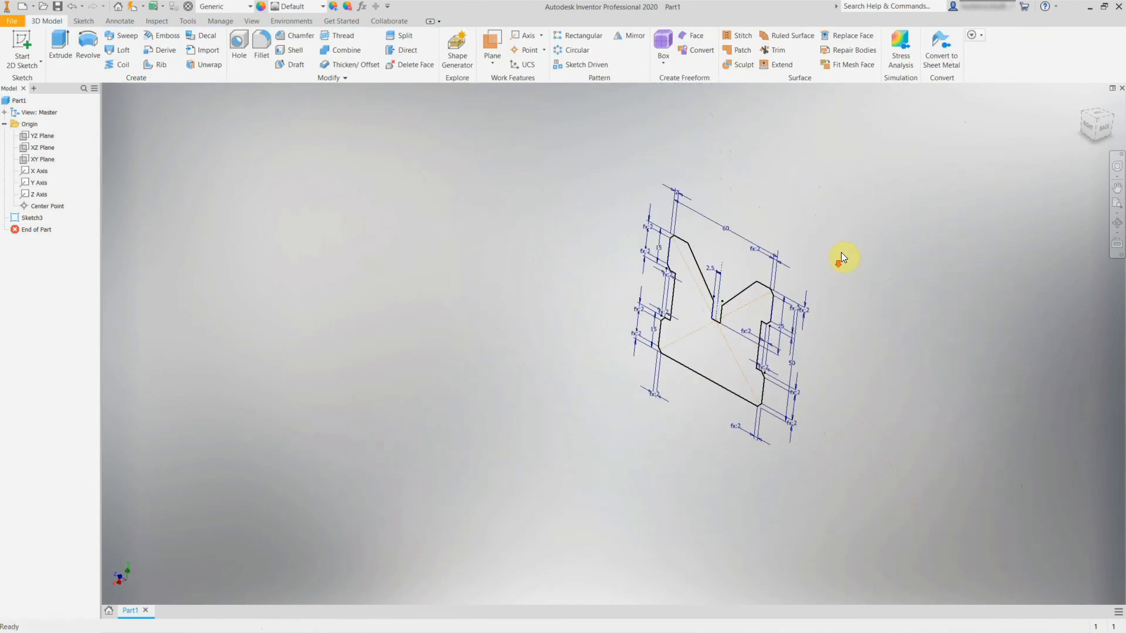
left_click(59, 46)
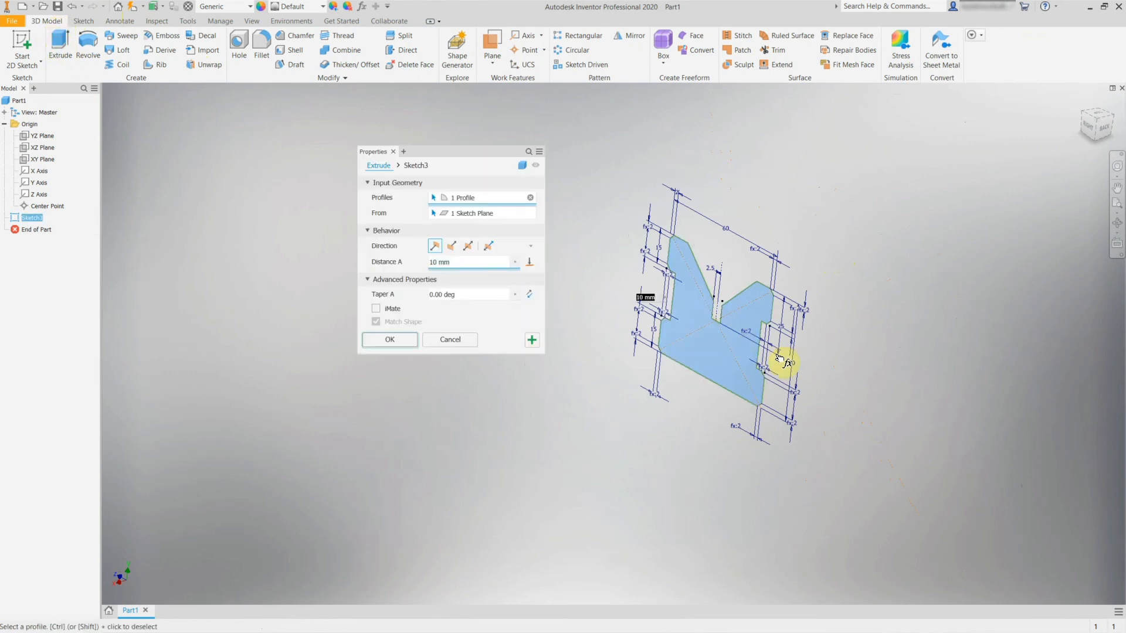
middle_click_drag(784, 359, 807, 342, "shift")
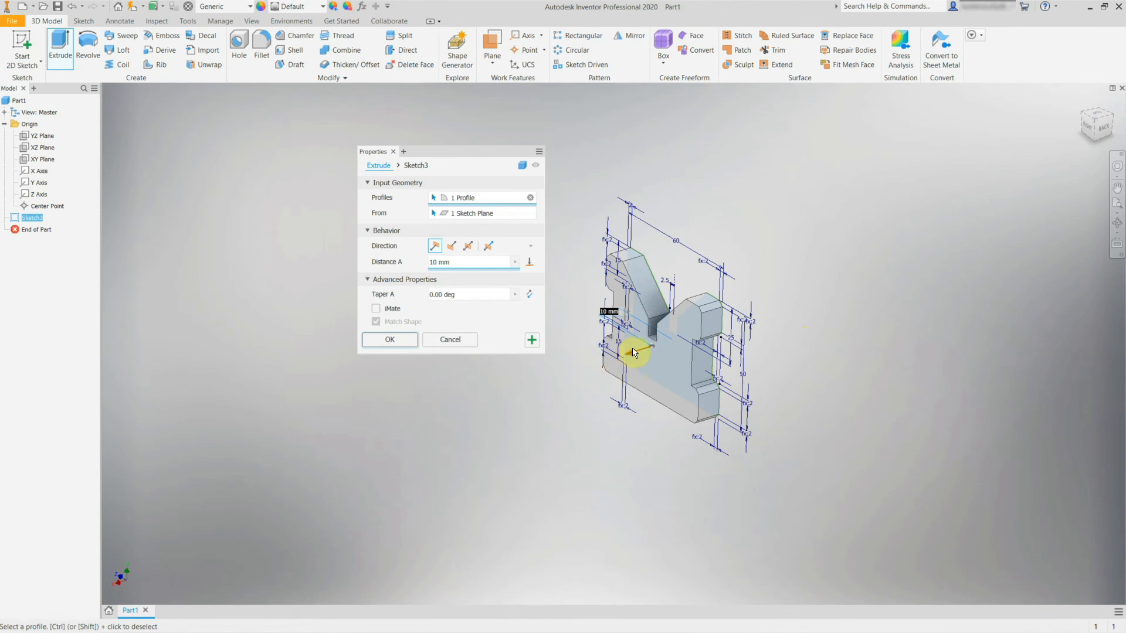
left_click_drag(628, 352, 452, 407)
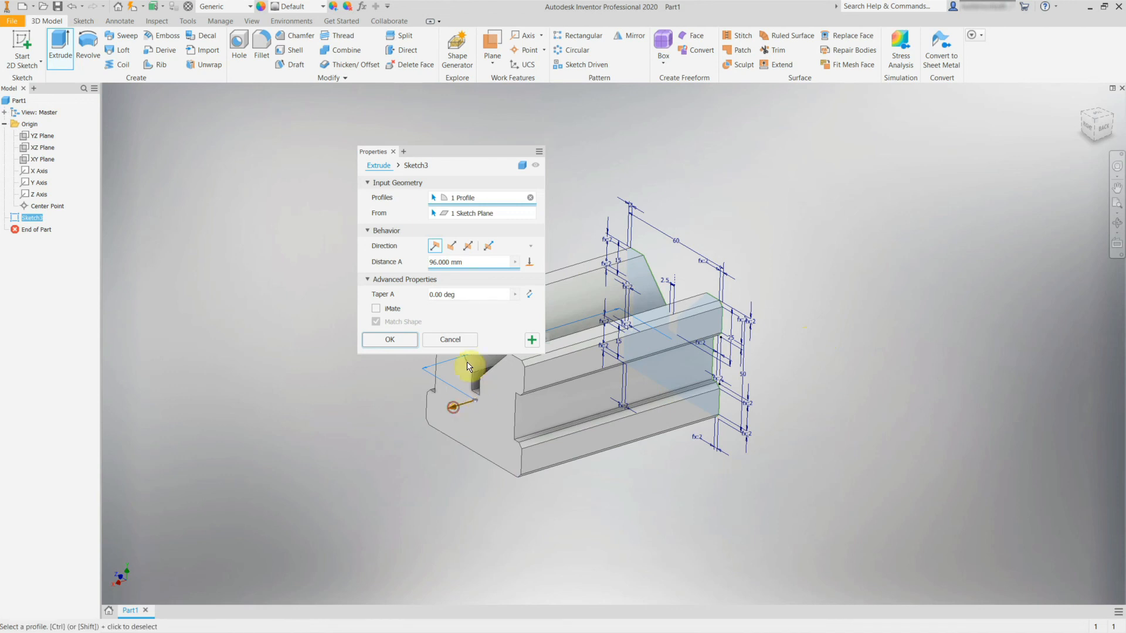
double_click(479, 264)
type("80")
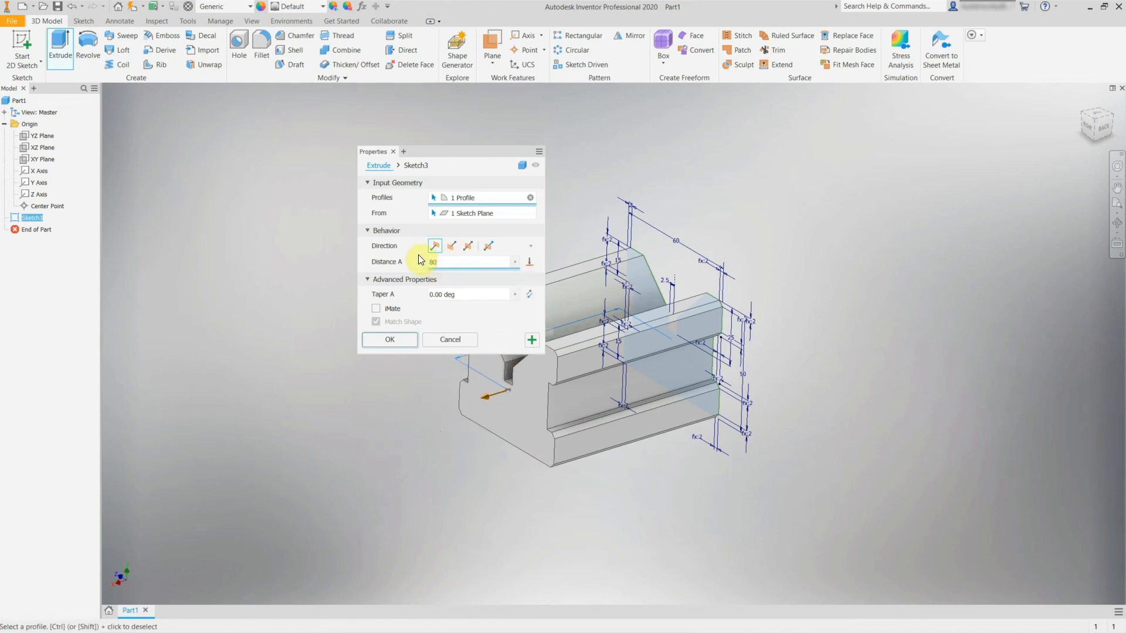
Try the flipped extrusion direction, then make the extrusion symmetric about the sketch plane and create the solid.
left_click(453, 247)
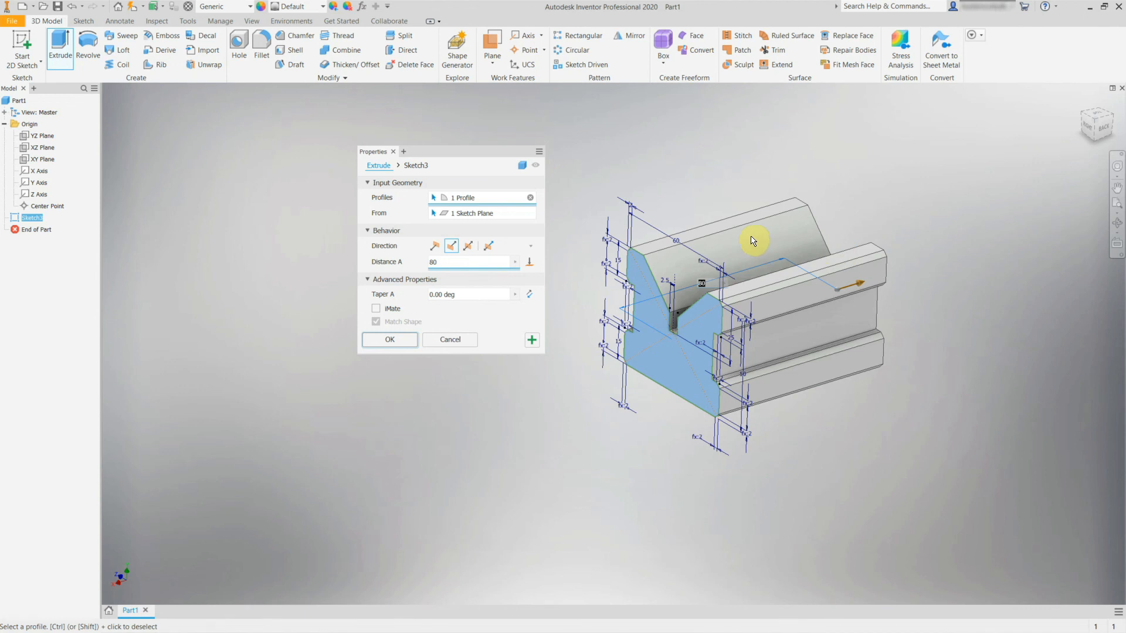
left_click(468, 246)
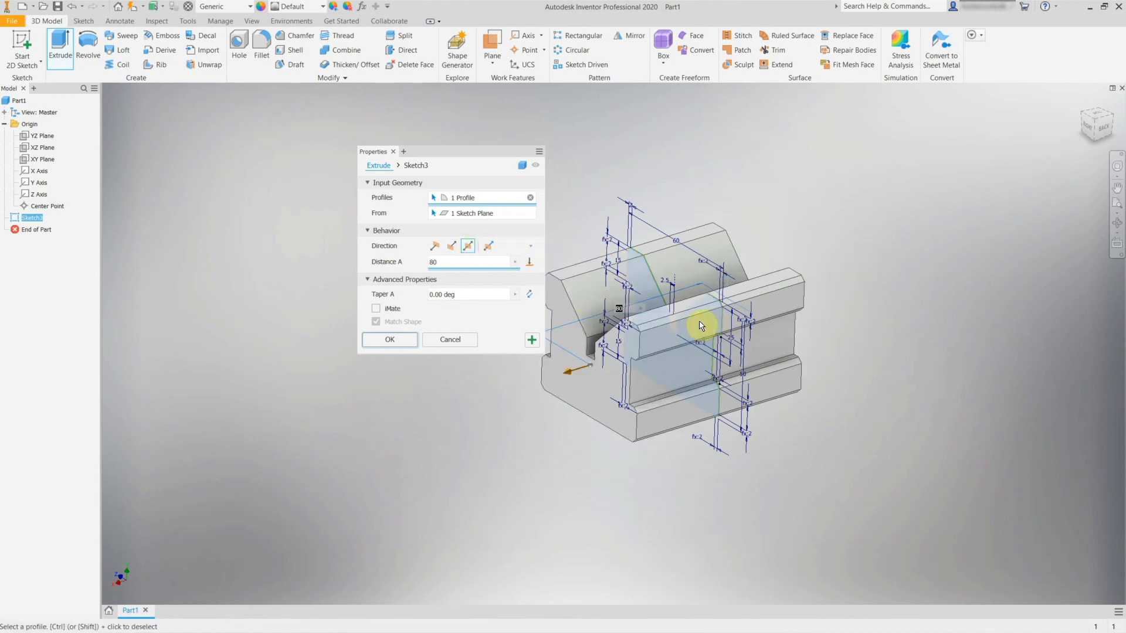
middle_click_drag(689, 343, 612, 326, "shift")
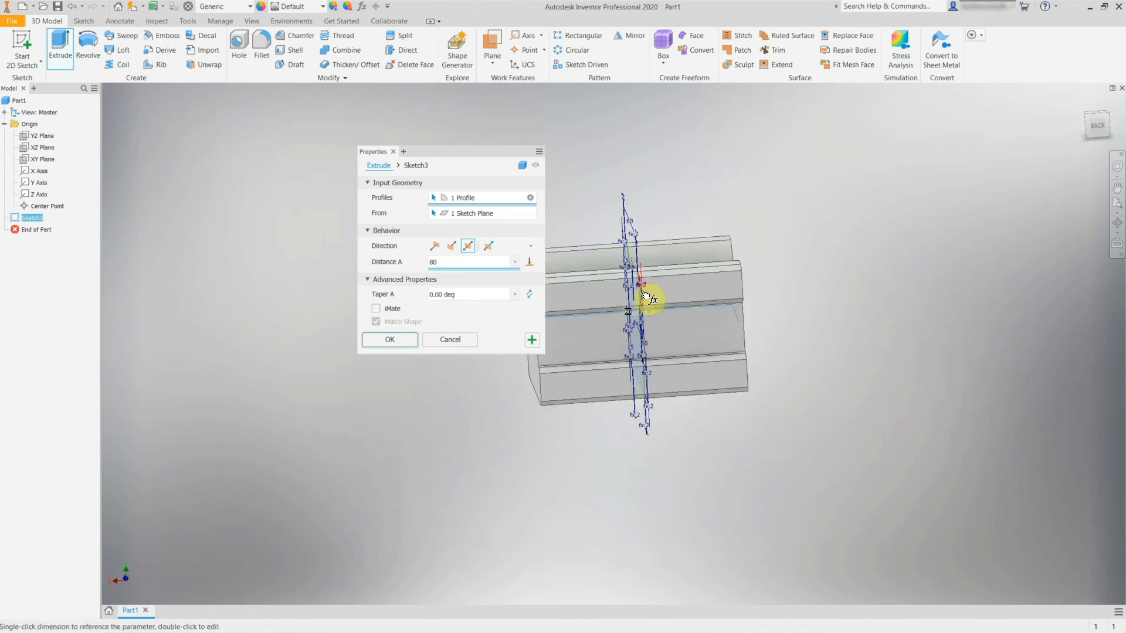
middle_click_drag(726, 343, 786, 342, "shift")
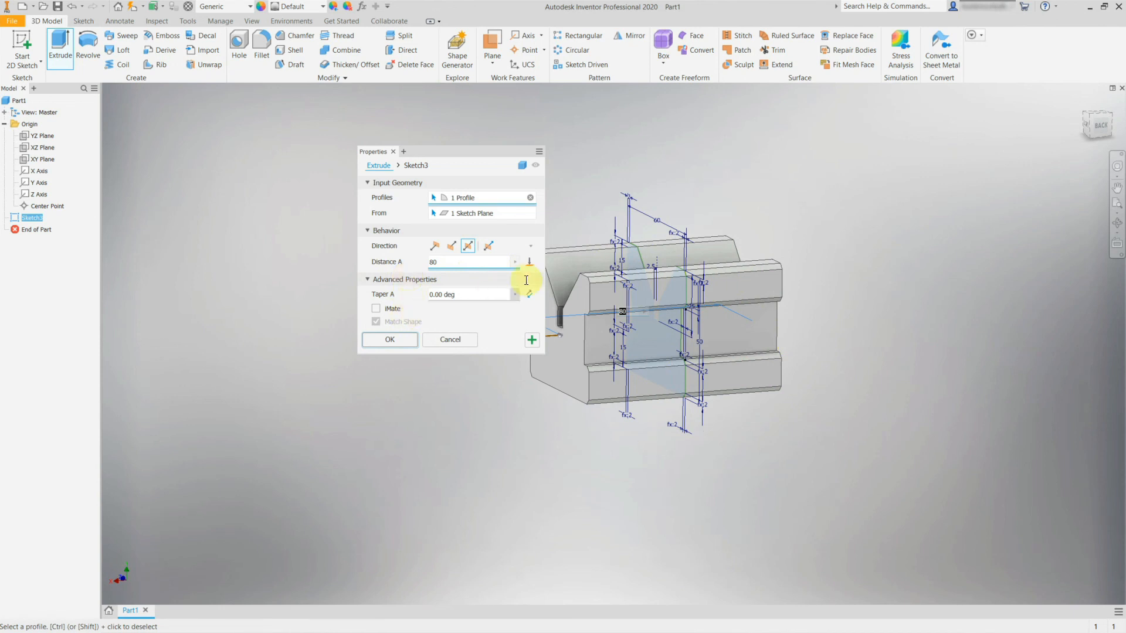
left_click(389, 341)
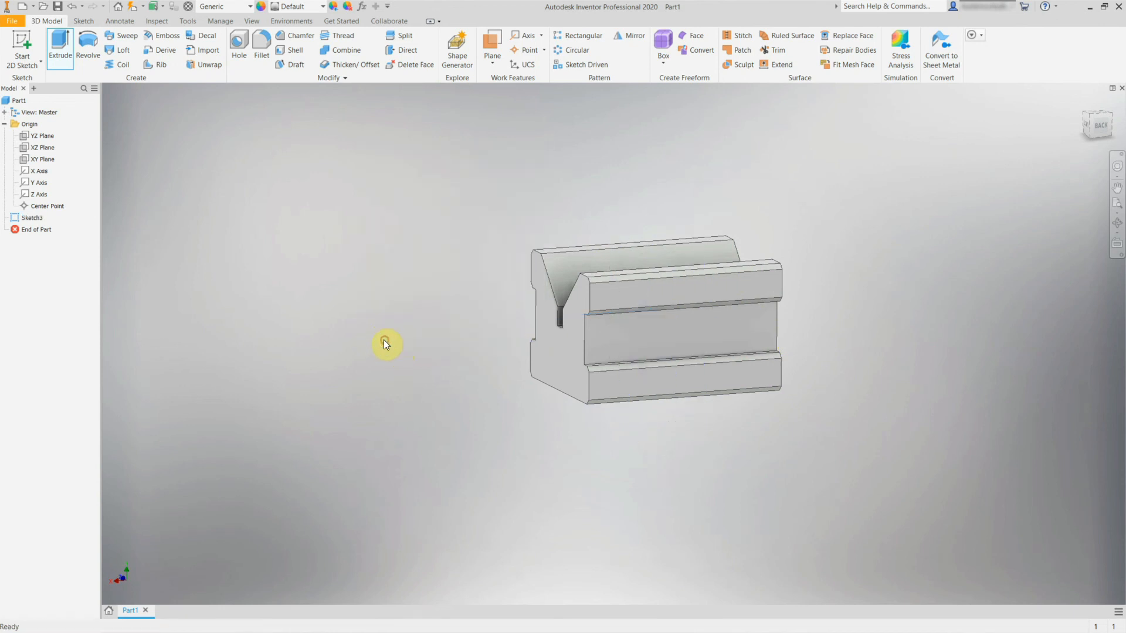
Examine the extruded V-block in the isometric view and the sketch nested under its extrusion feature.
middle_click_drag(383, 340, 390, 304, "shift")
key("F6")
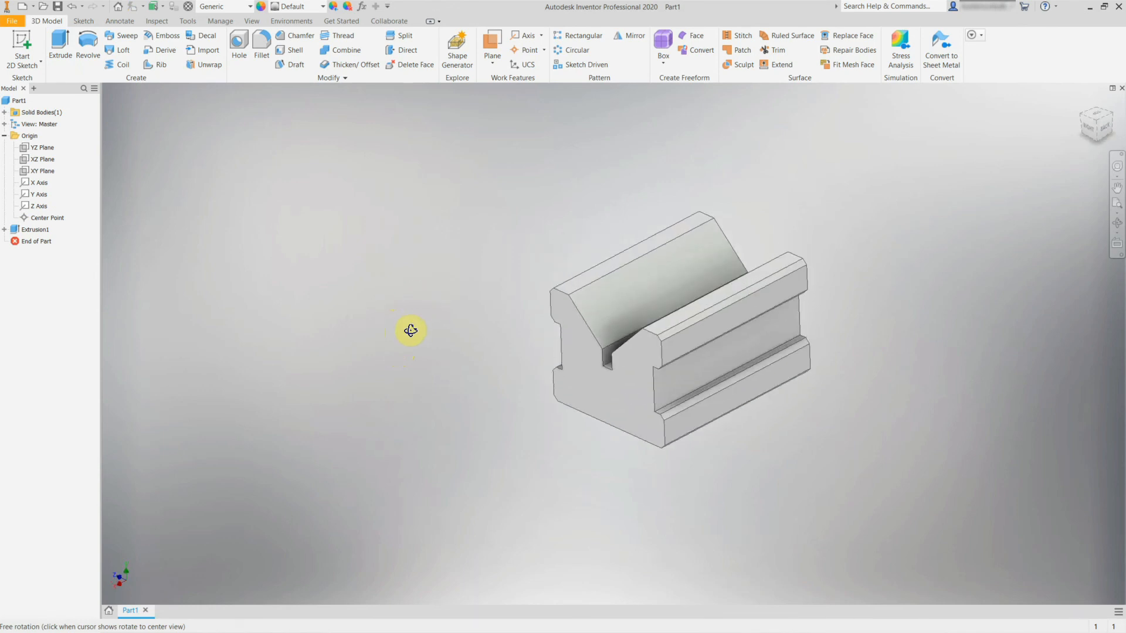
left_click(4, 229)
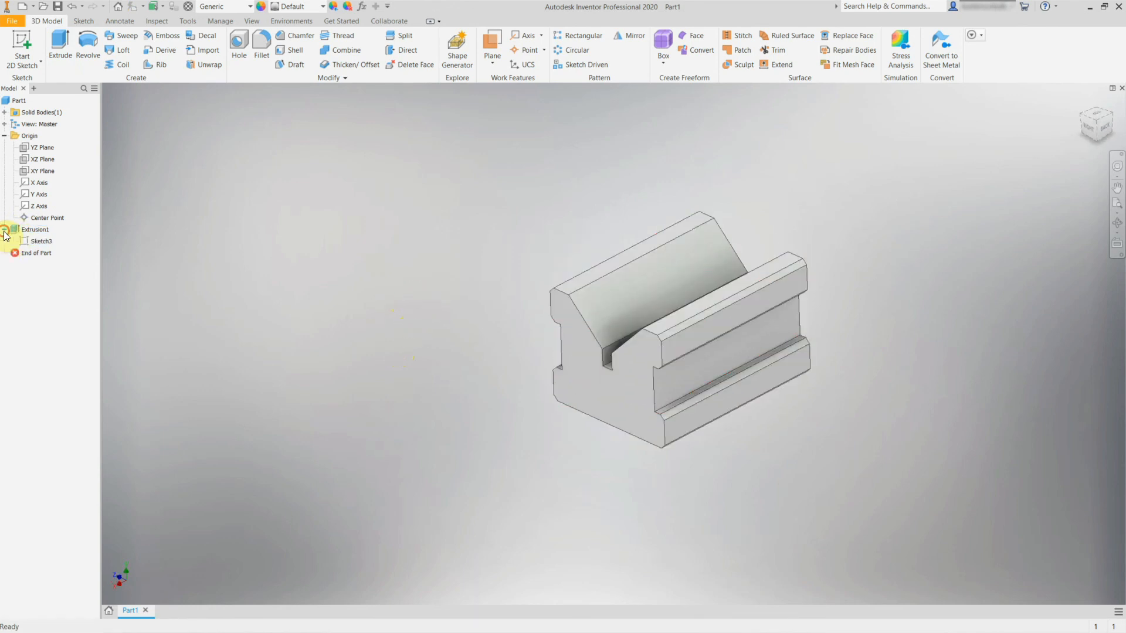
left_click(42, 242)
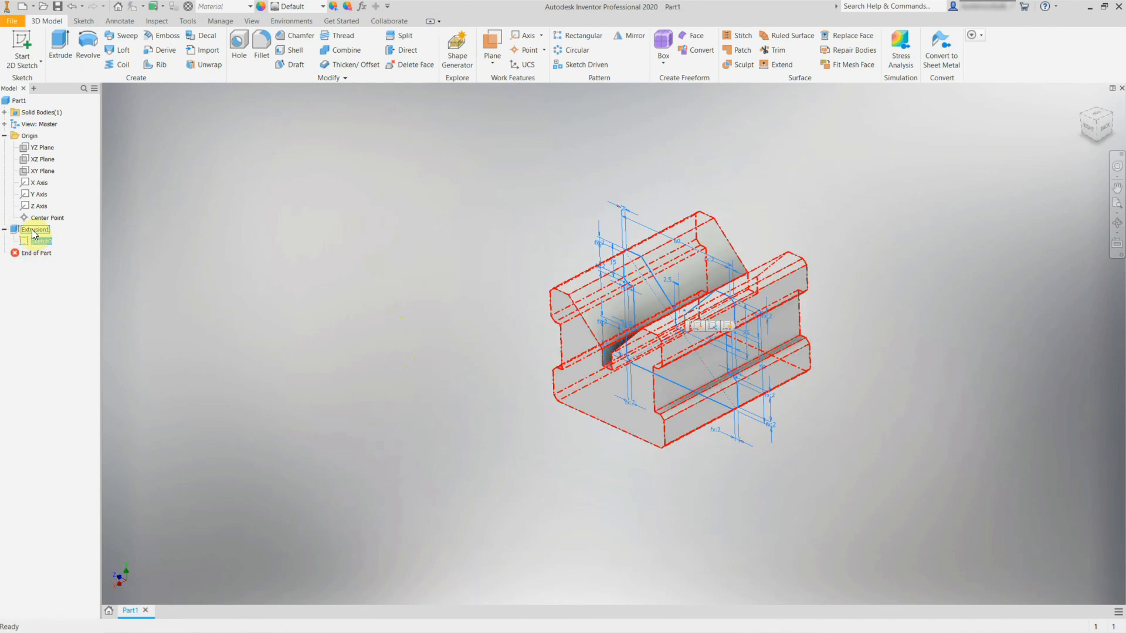
left_click(35, 230)
left_click(5, 229)
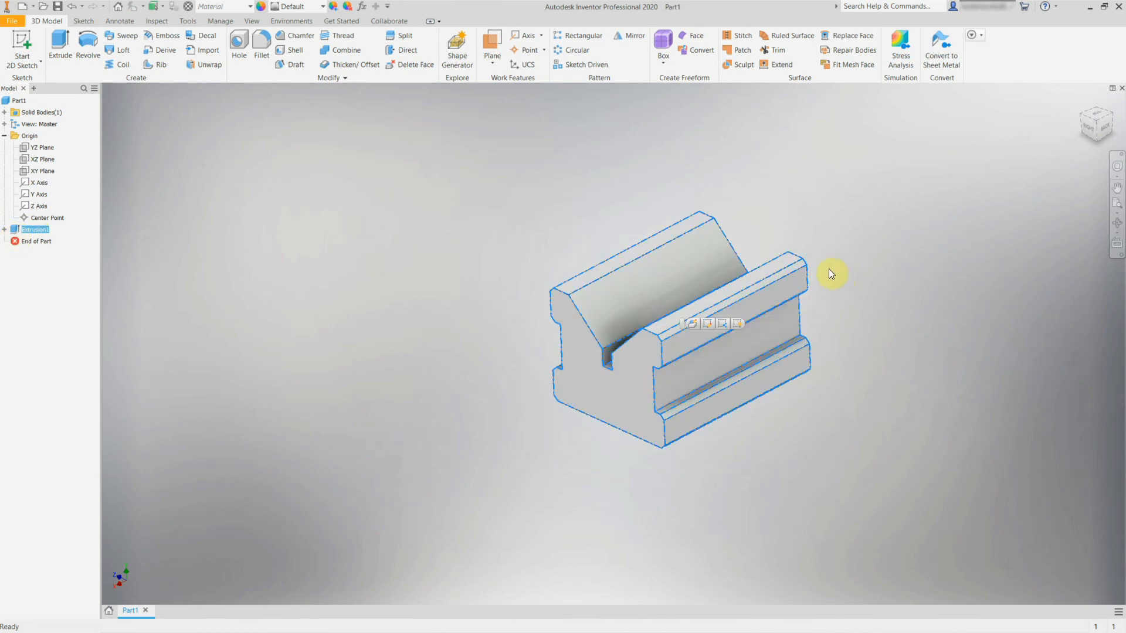
mouse_move(502, 322)
middle_mouse_down("shift")
mouse_move(479, 300)
mouse_move(512, 319)
middle_mouse_up("shift")
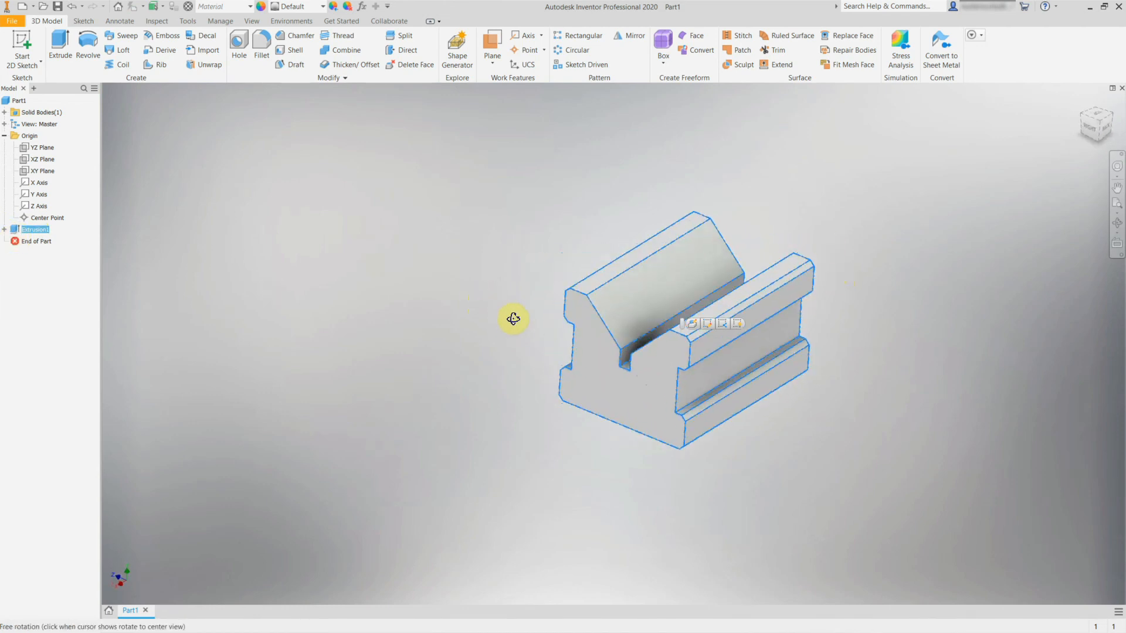
middle_click_drag(796, 440, 620, 438)
scroll(619, 438, "up", 3)
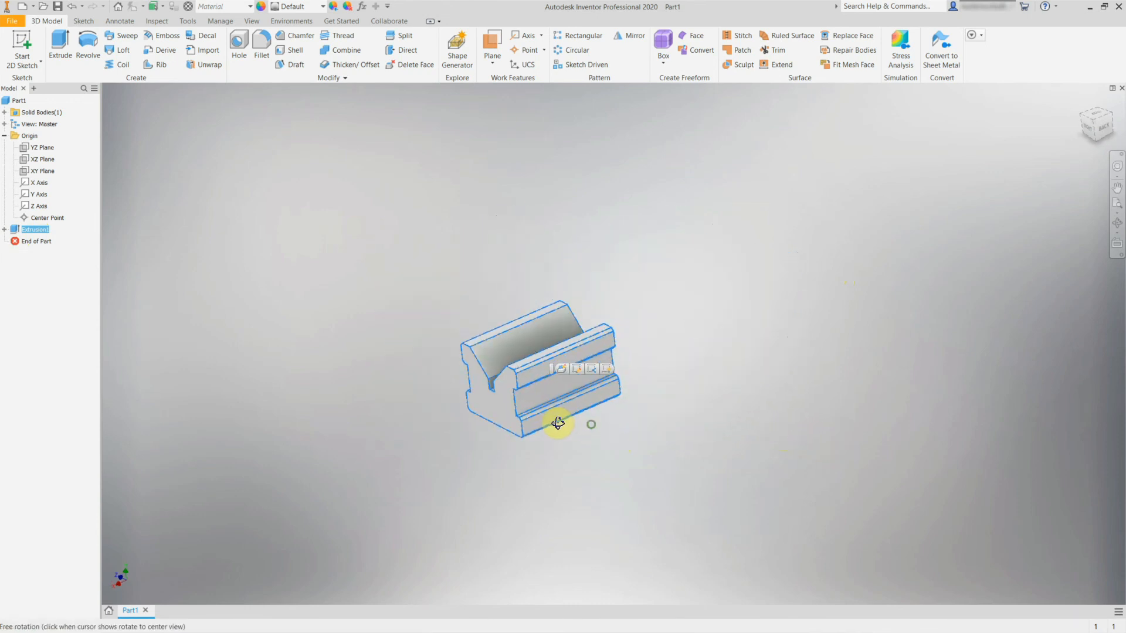
scroll(580, 437, "down", 5)
scroll(431, 270, "up", 5)
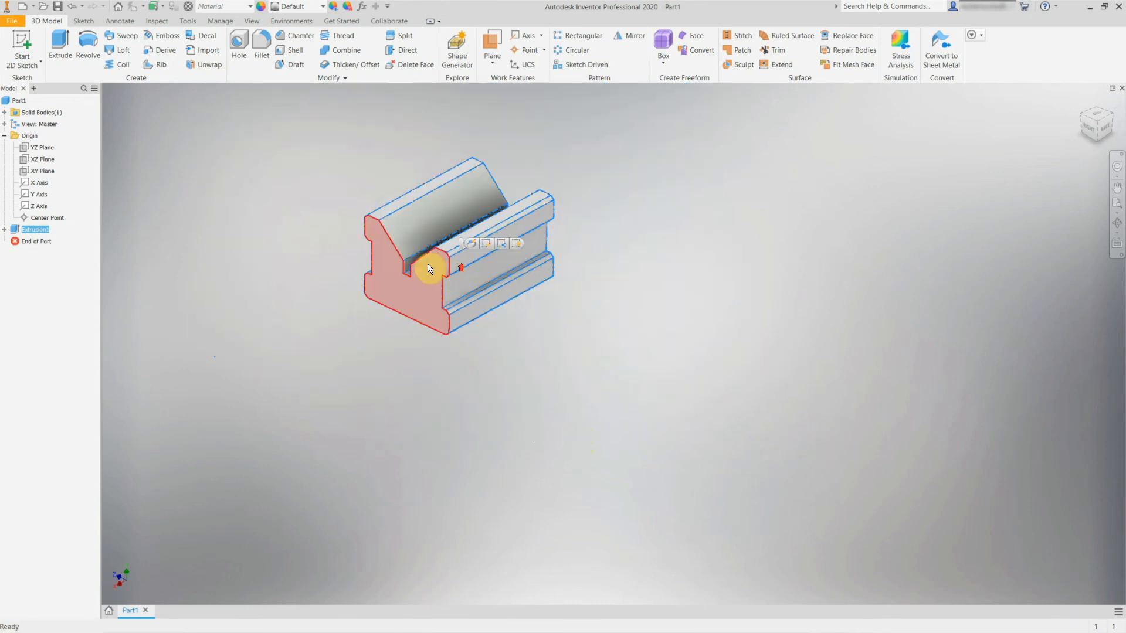
scroll(286, 161, "down", 3)
left_click(310, 151)
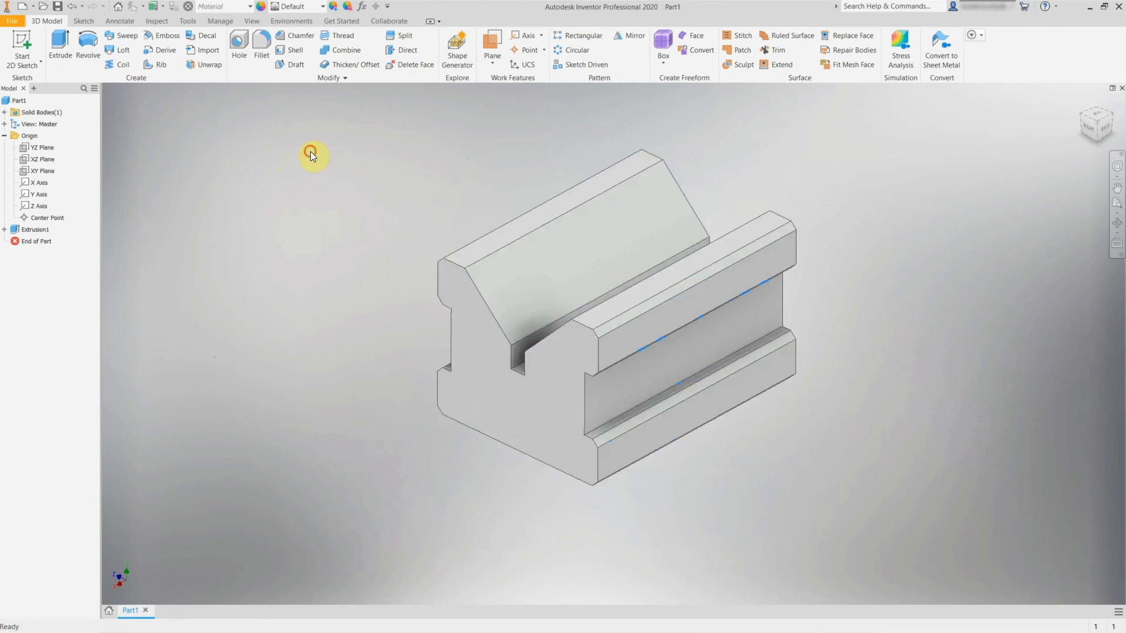